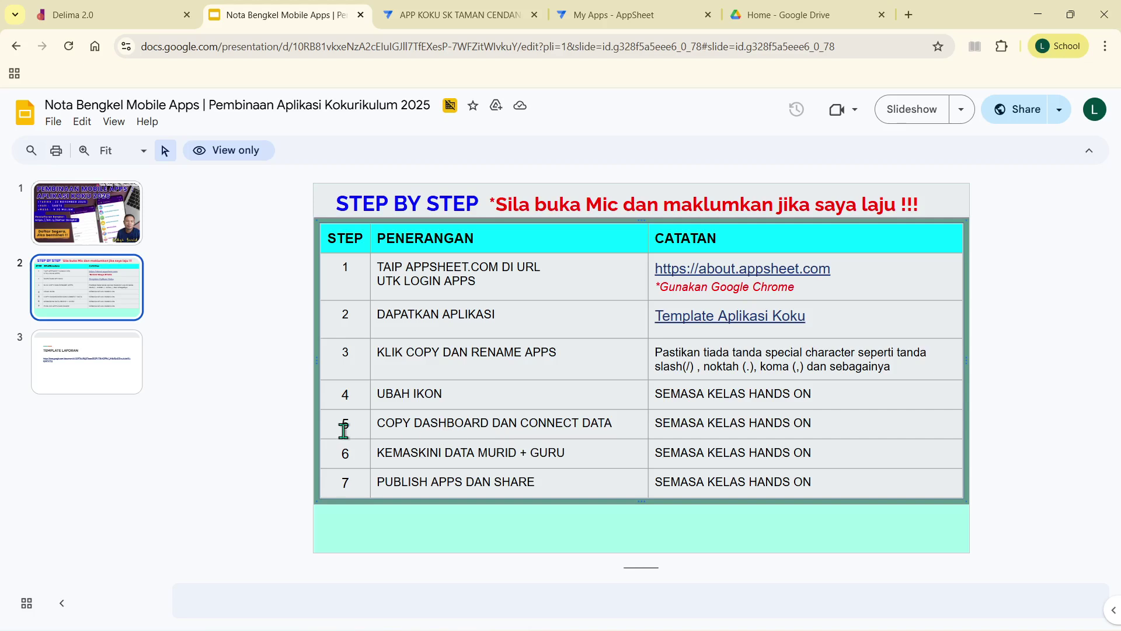
# Step: Switch to the APP KOKU SK TAMAN CENDANA editor in AppSheet and open MY WEBSITES from the app preview
pyautogui.moveTo(389, 425); pyautogui.dragTo(789, 424)
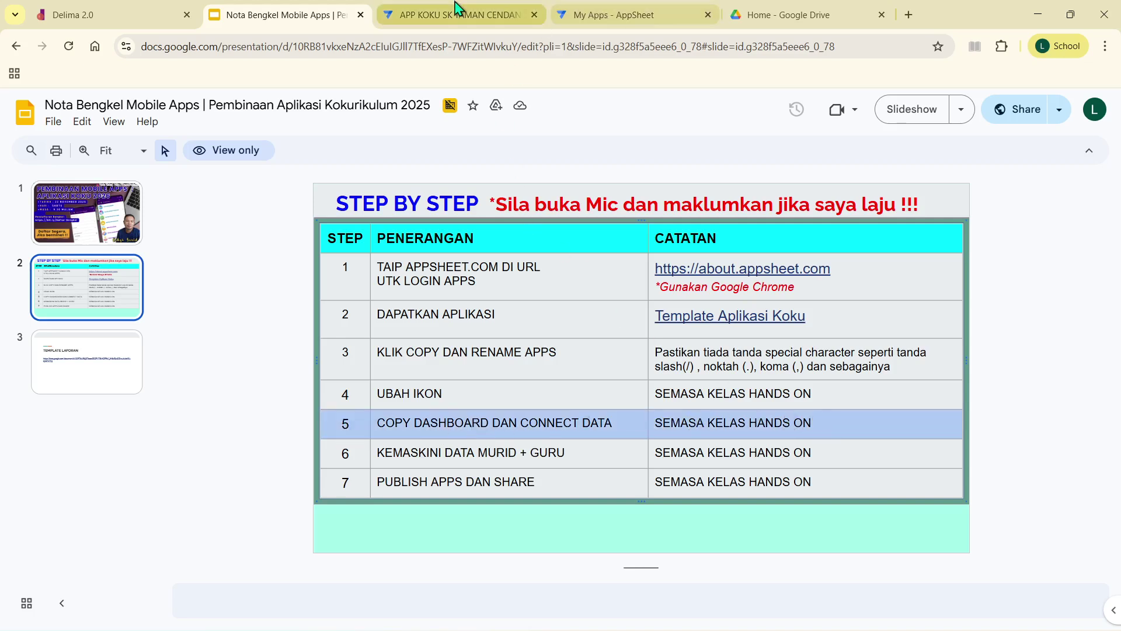
pyautogui.click(502, 14)
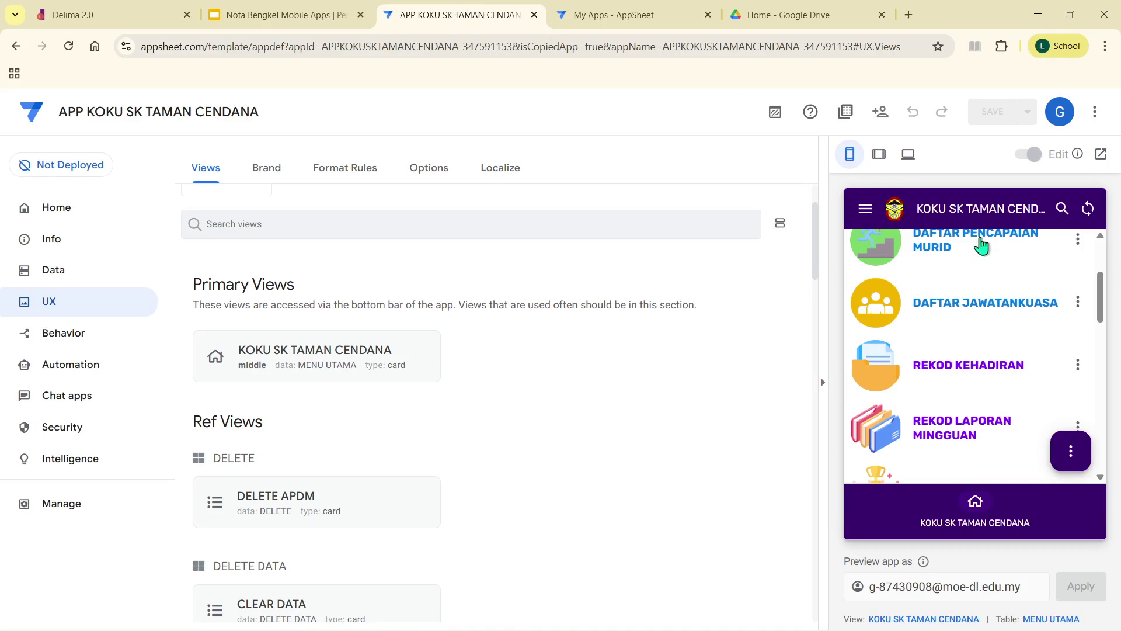
pyautogui.click(1072, 458)
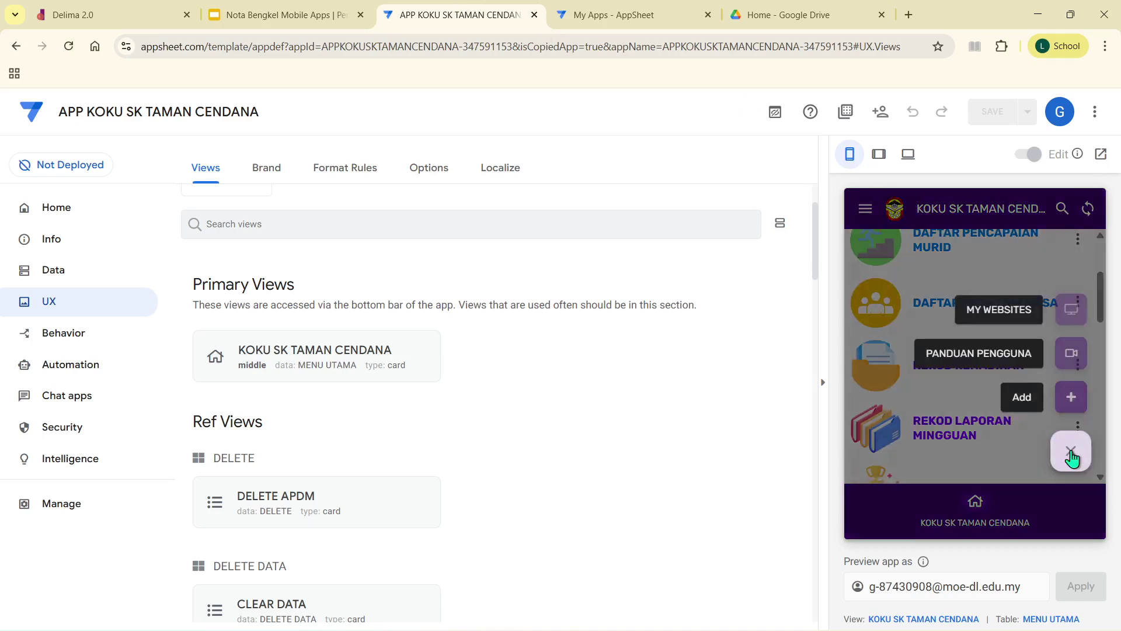
pyautogui.click(1072, 312)
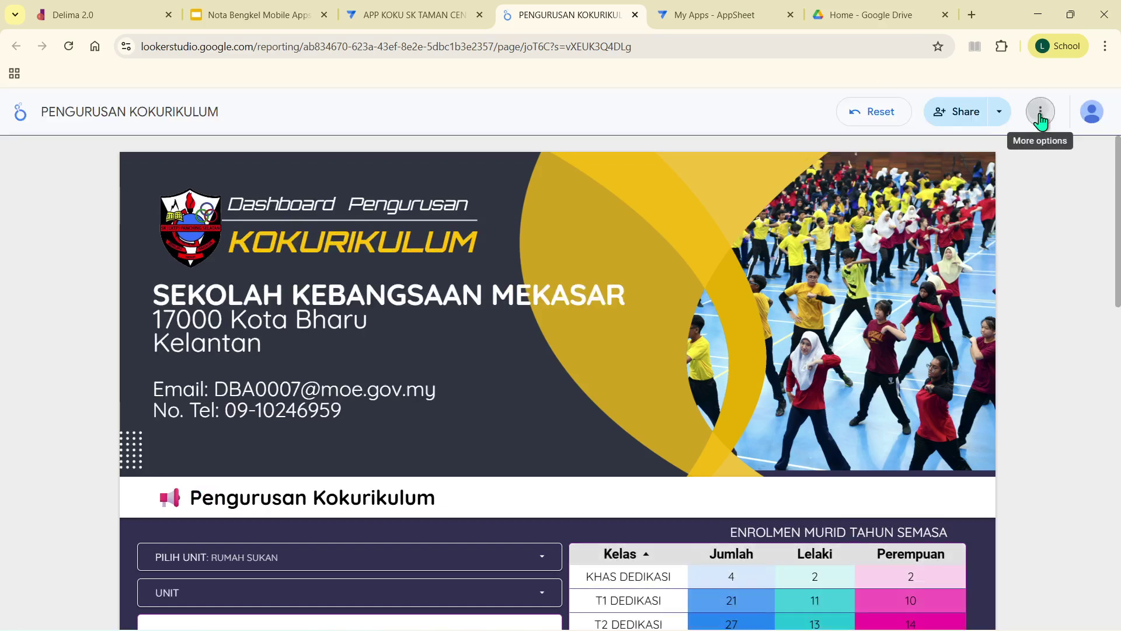
# Step: Start copying the PENGURUSAN KOKURIKULUM report, accept all marketing preferences with Yes, and close the preferences dialog
pyautogui.click(1041, 114)
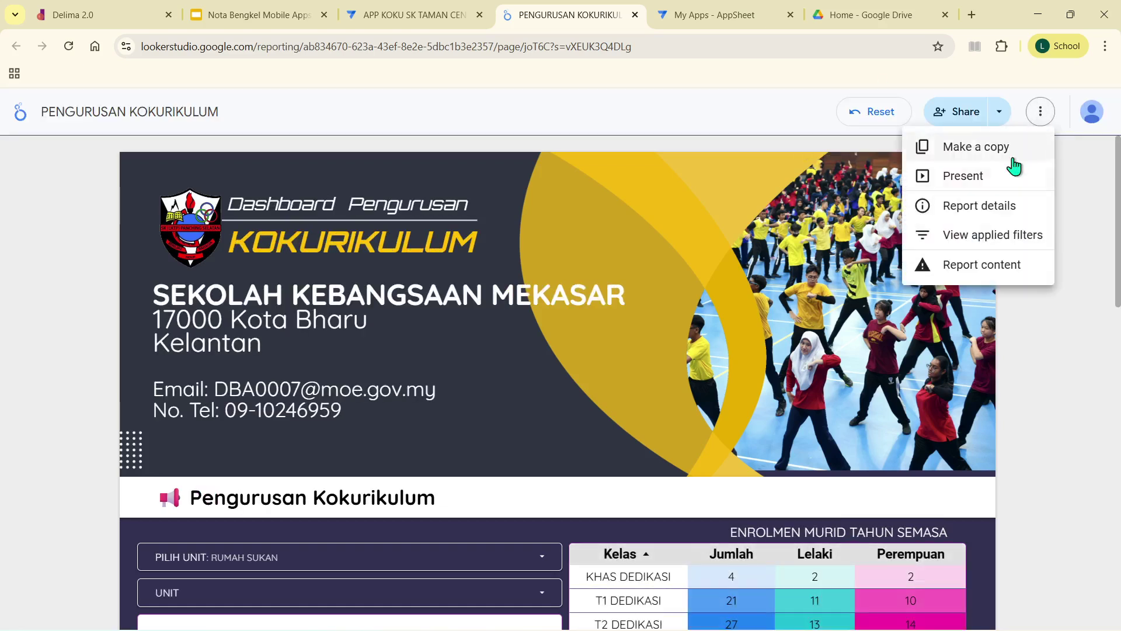
pyautogui.click(966, 151)
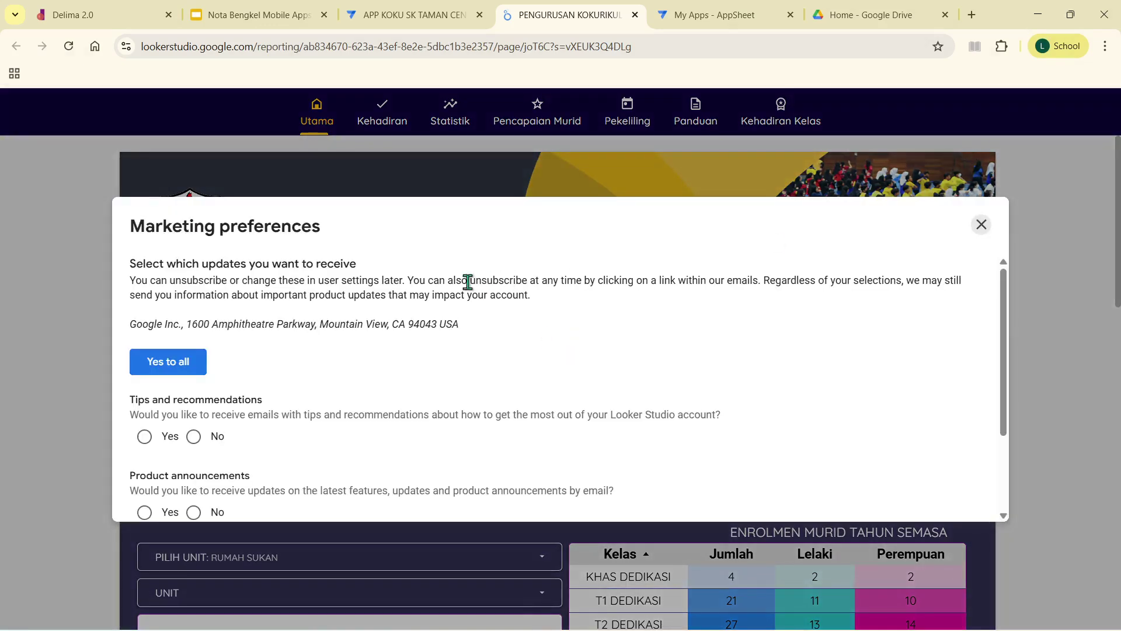
pyautogui.click(174, 366)
pyautogui.scroll(-2, 310, 403)
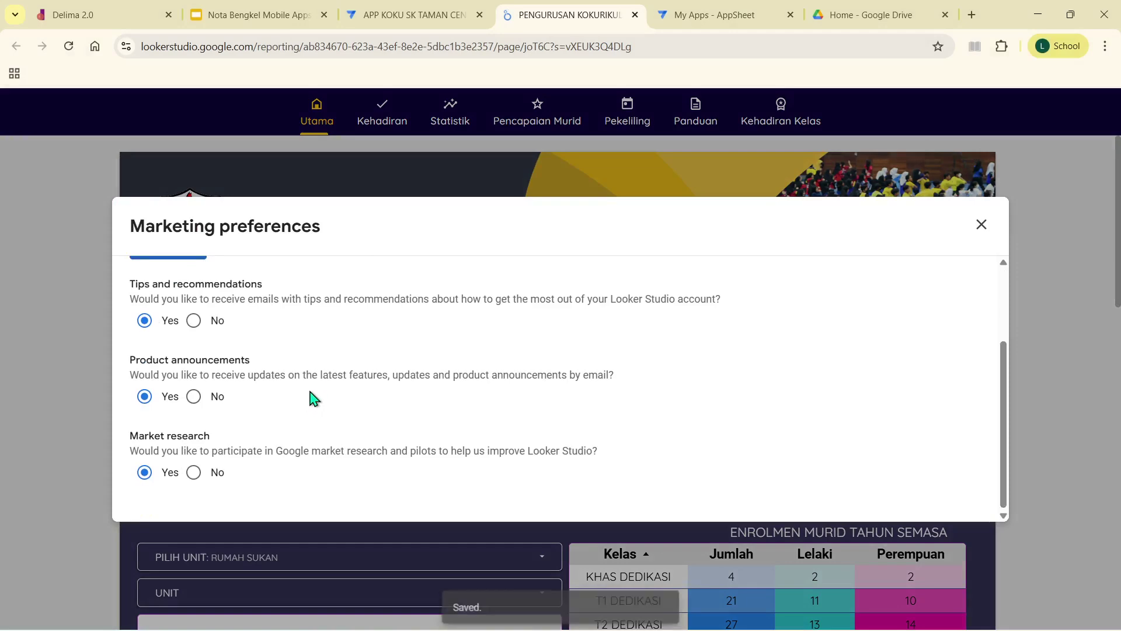
pyautogui.scroll(2, 526, 376)
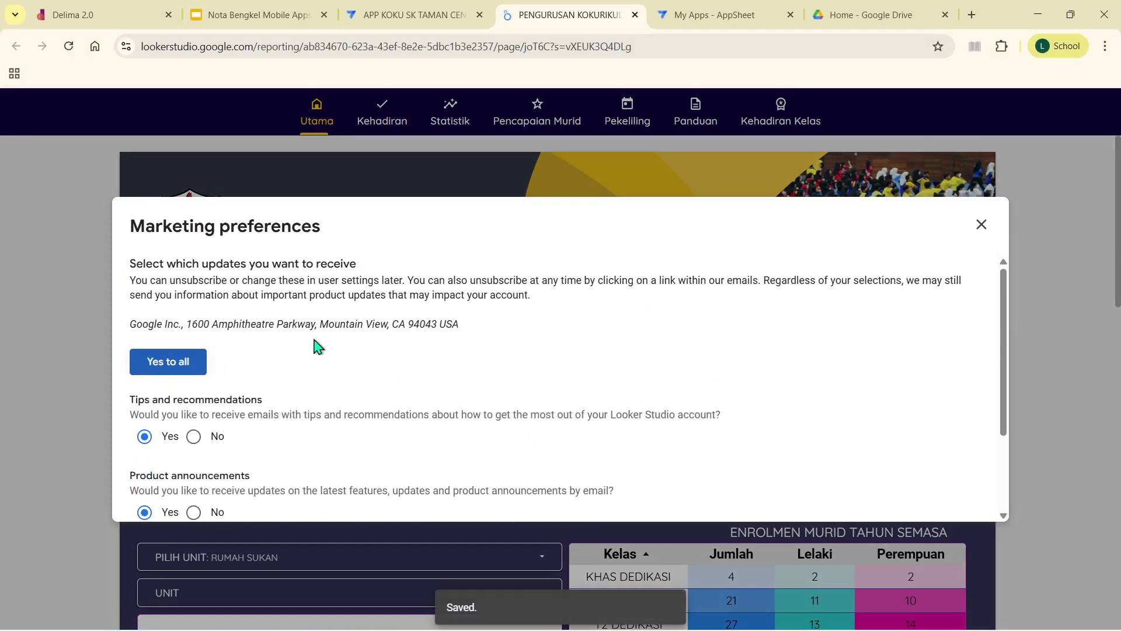
pyautogui.scroll(-2, 168, 283)
pyautogui.scroll(2, 923, 253)
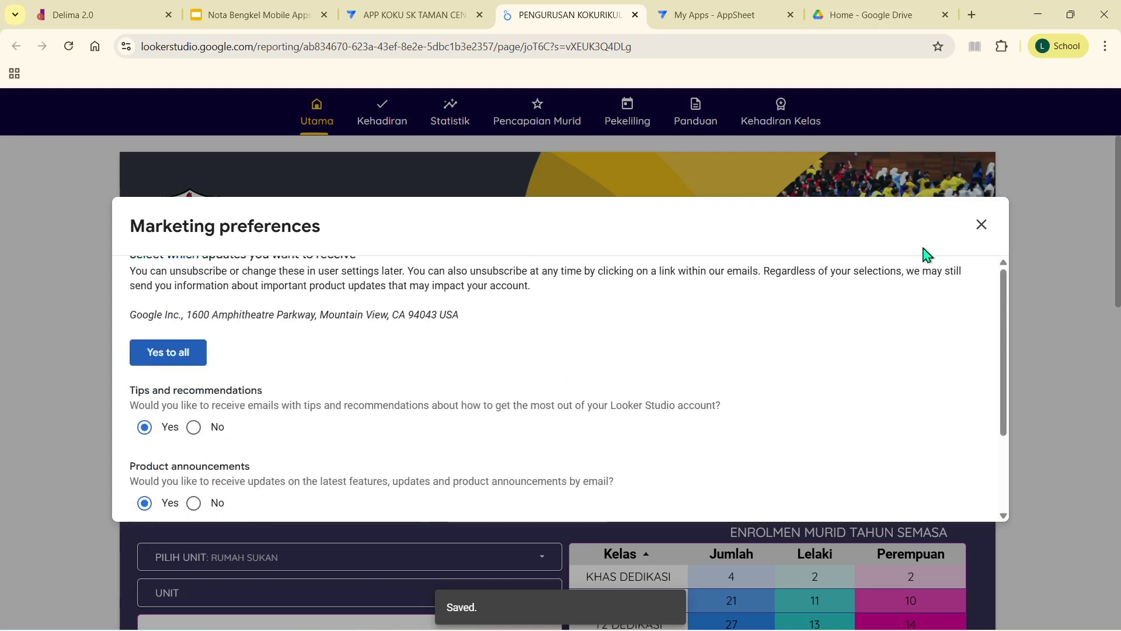
pyautogui.click(985, 225)
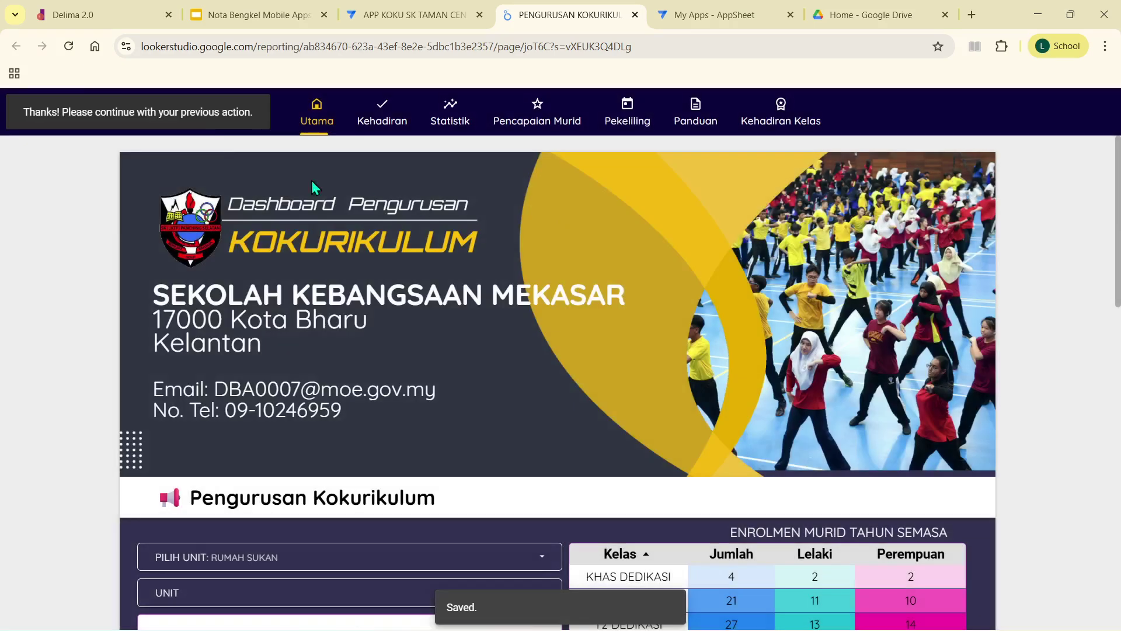
# Step: Reload the PENGURUSAN KOKURIKULUM report and make a copy of it, leaving the suggested data sources as they are
pyautogui.click(70, 53)
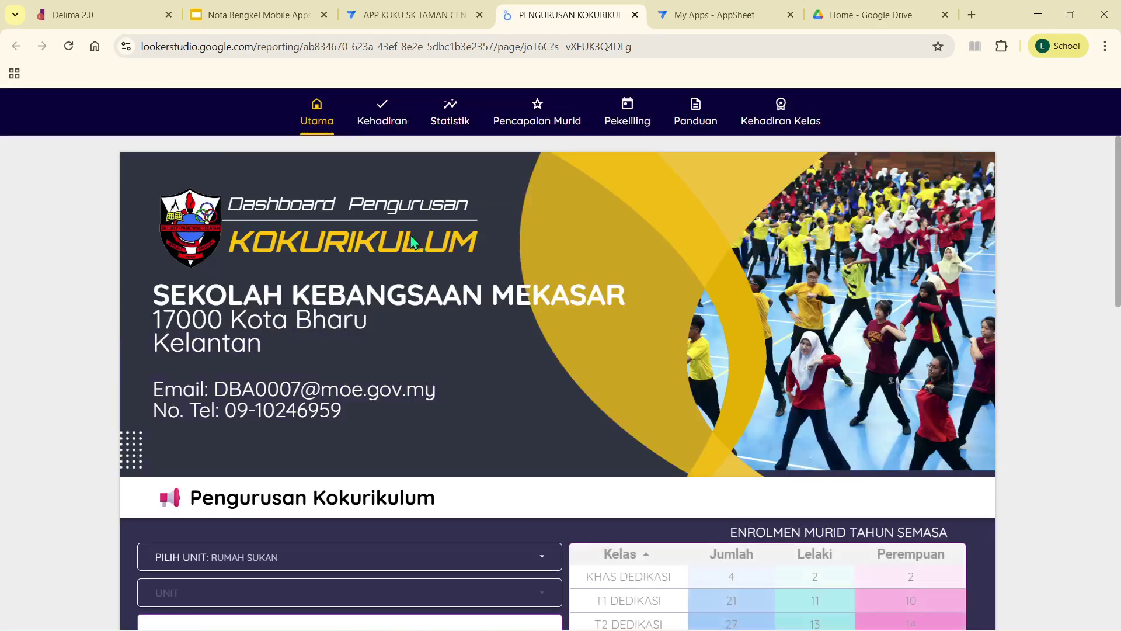
pyautogui.moveTo(997, 110)
pyautogui.click(1039, 114)
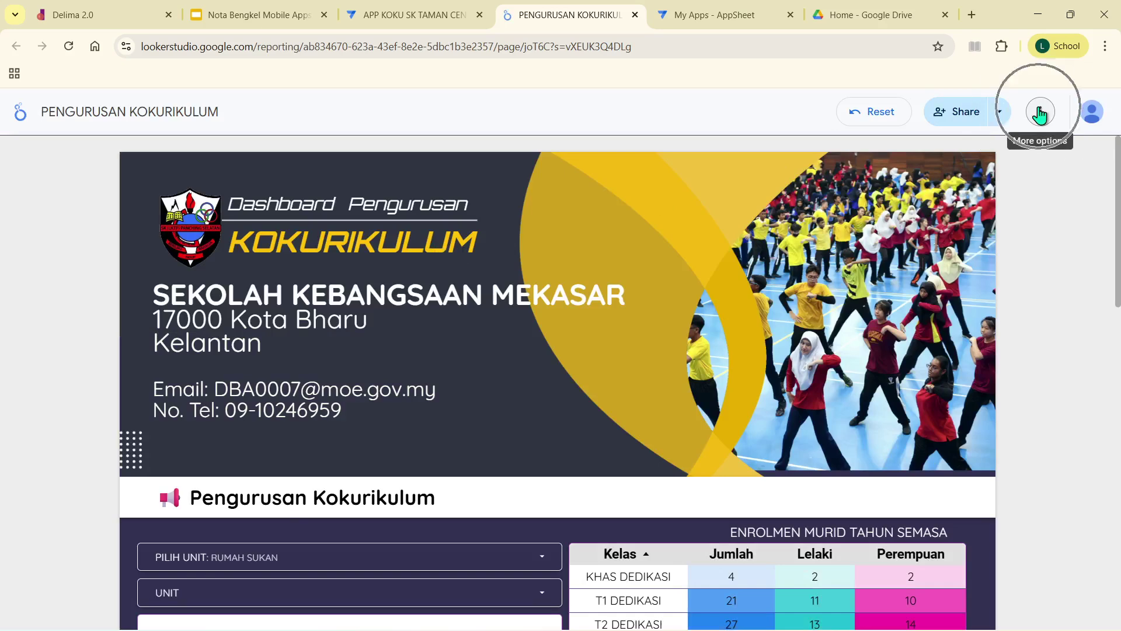
pyautogui.click(981, 153)
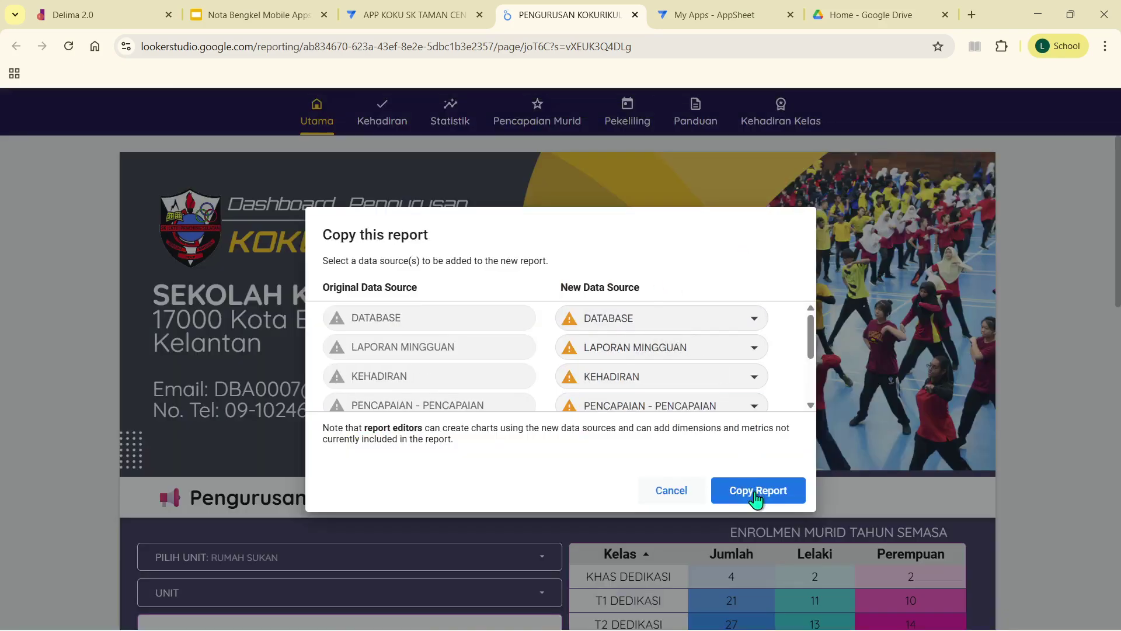
pyautogui.click(759, 497)
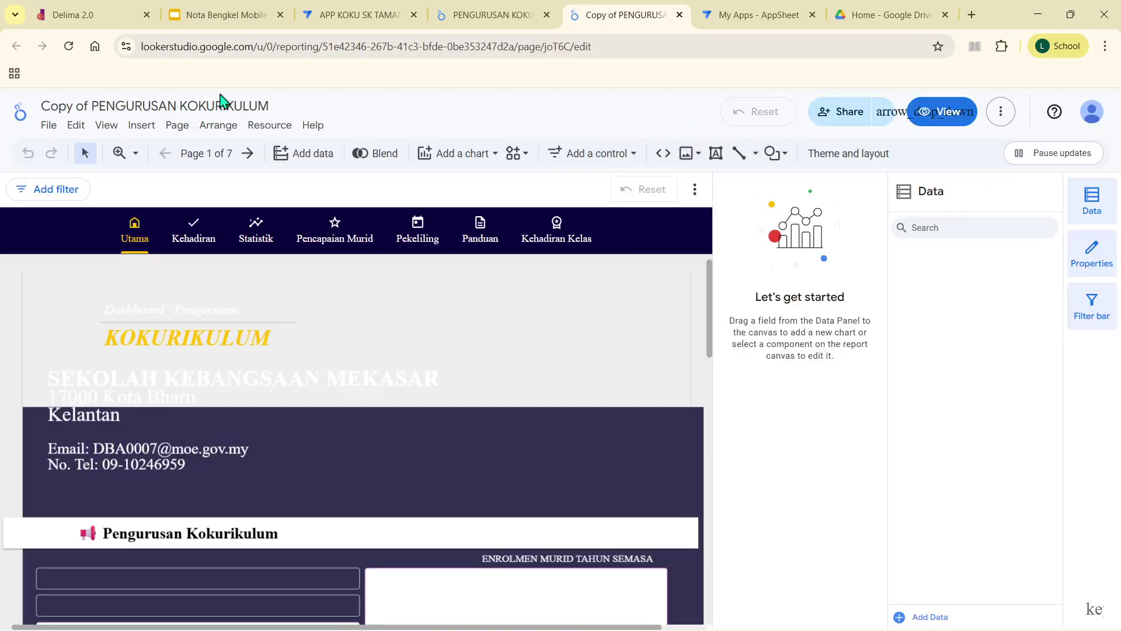
# Step: Remove "Copy of" from the copied report's title and close the original report
pyautogui.moveTo(90, 105); pyautogui.dragTo(41, 106)
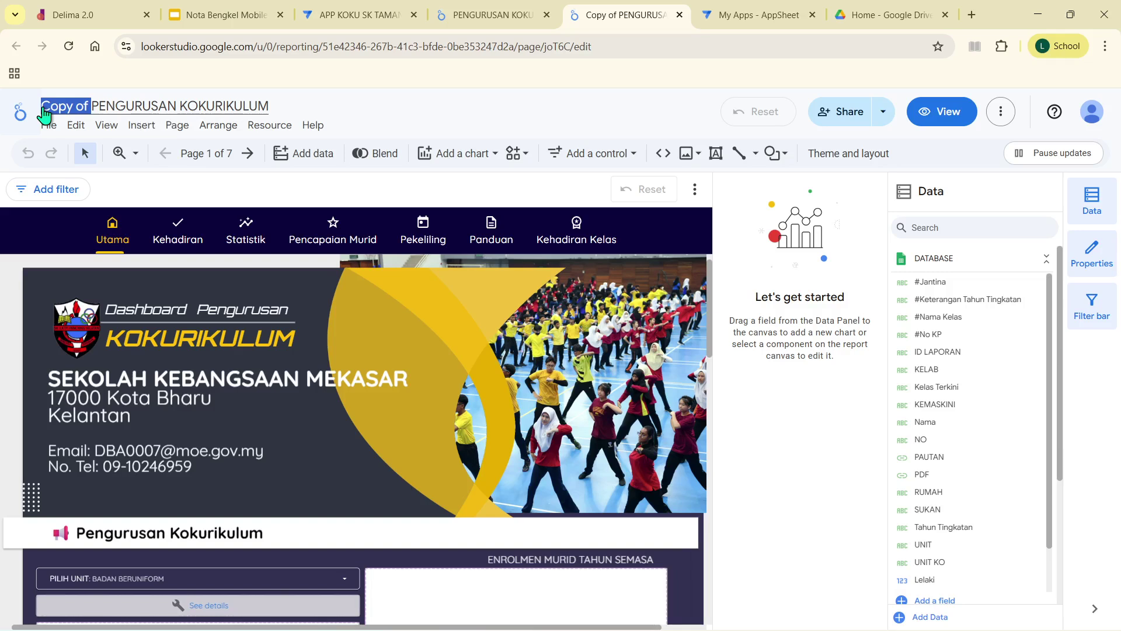
pyautogui.press('BackSpace')
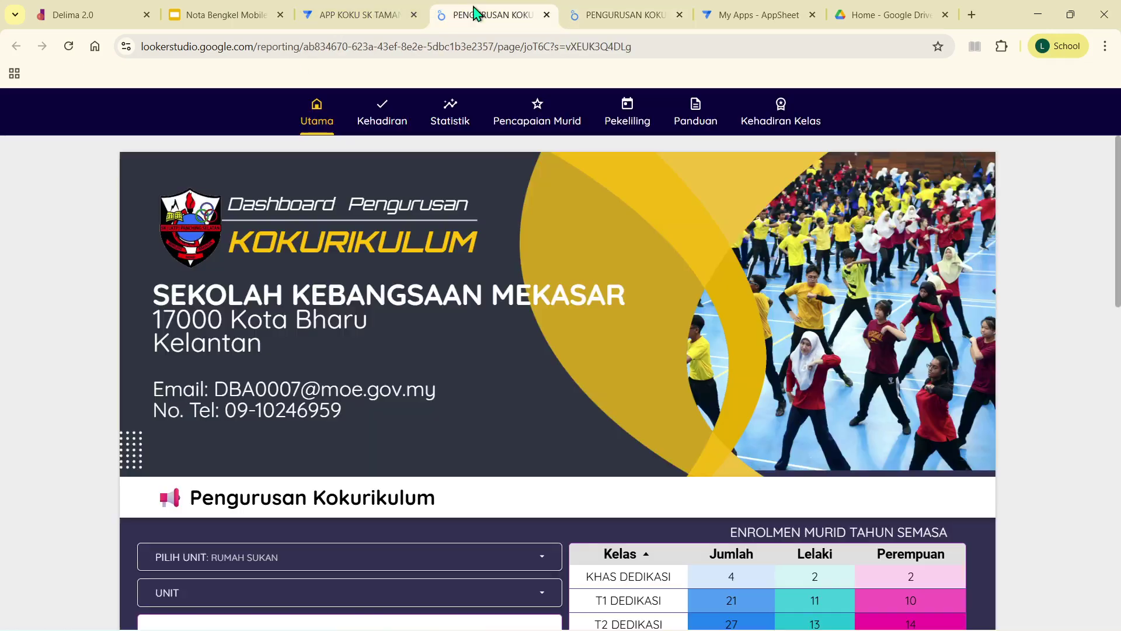
pyautogui.click(478, 14)
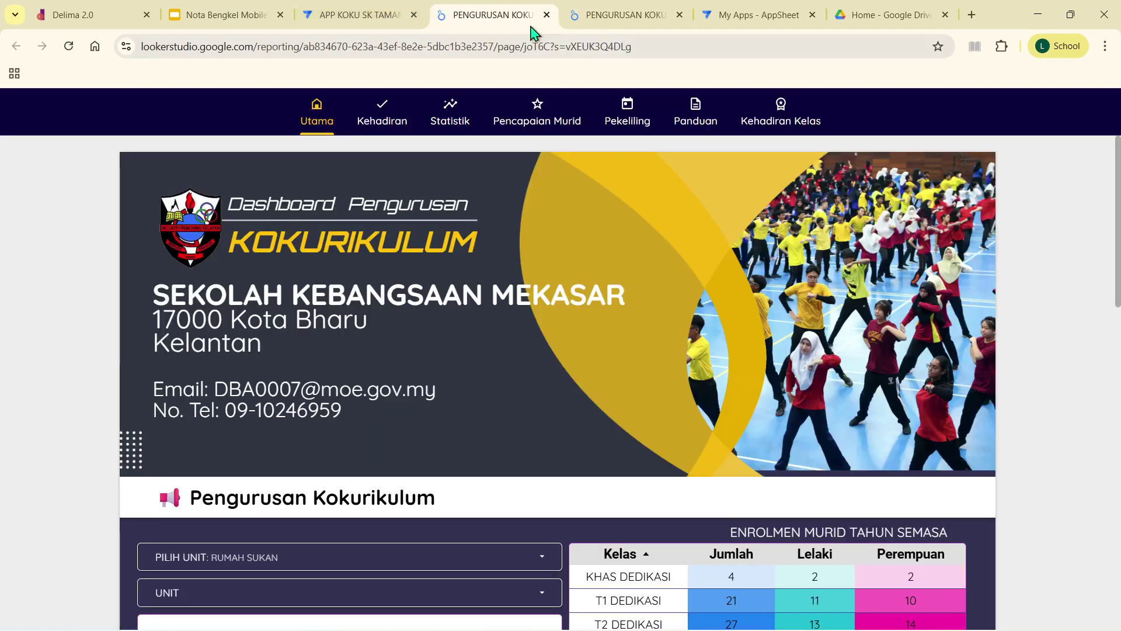
pyautogui.click(546, 15)
# Step: Copy "SK TAMAN CENDANA" from the AppSheet app's name and append it to the Looker Studio report title
pyautogui.click(375, 11)
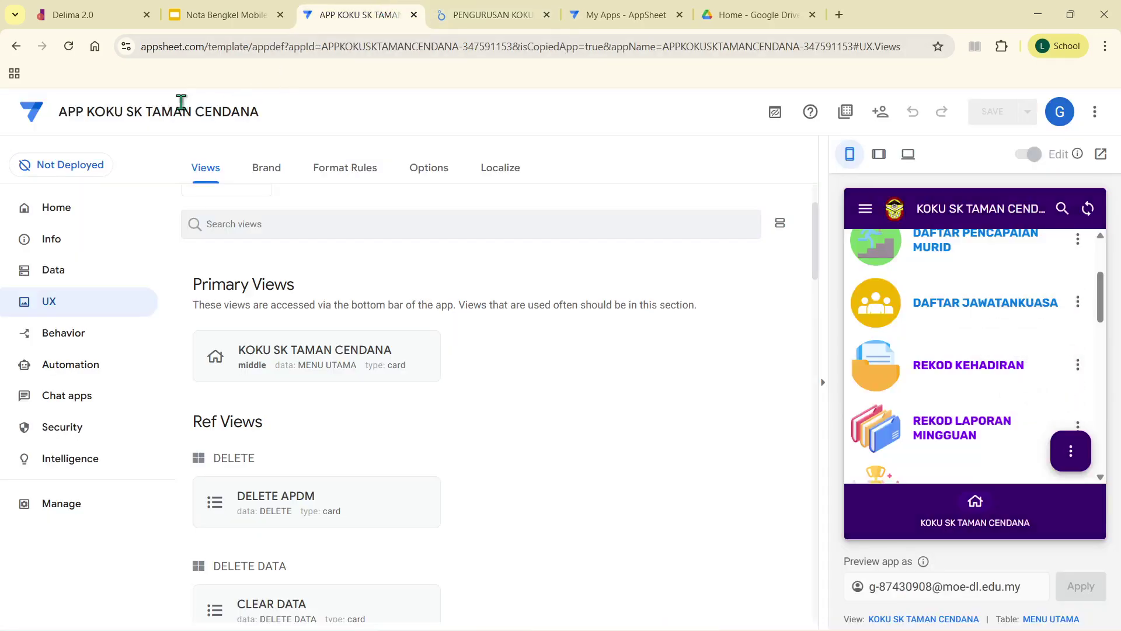
pyautogui.moveTo(128, 111); pyautogui.dragTo(246, 111)
pyautogui.rightClick(259, 113)
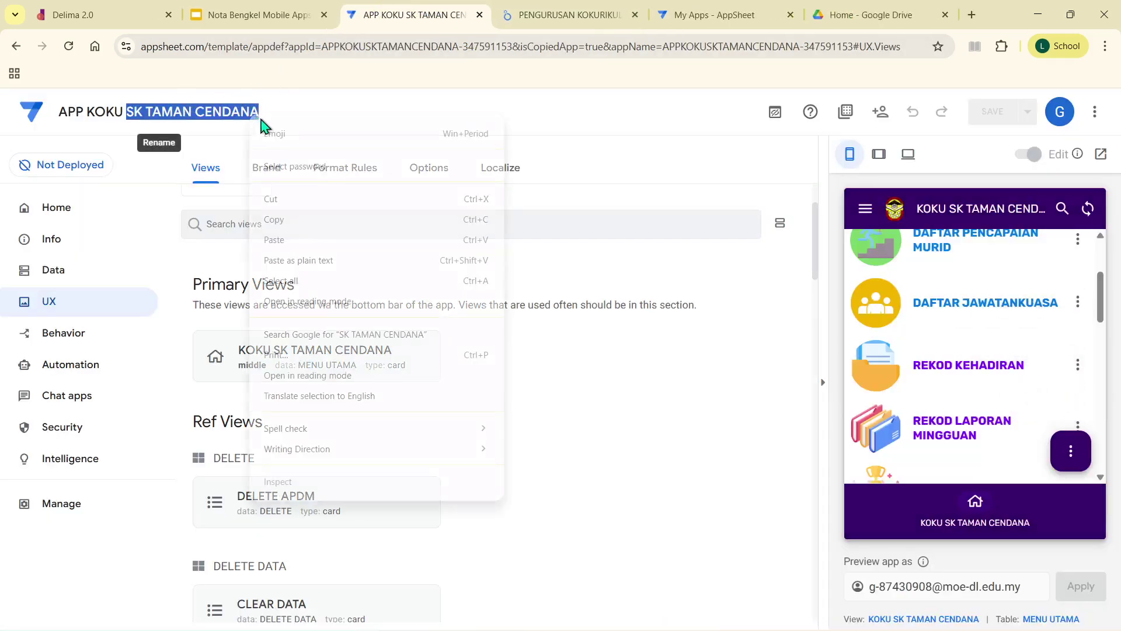
pyautogui.click(282, 221)
pyautogui.click(616, 13)
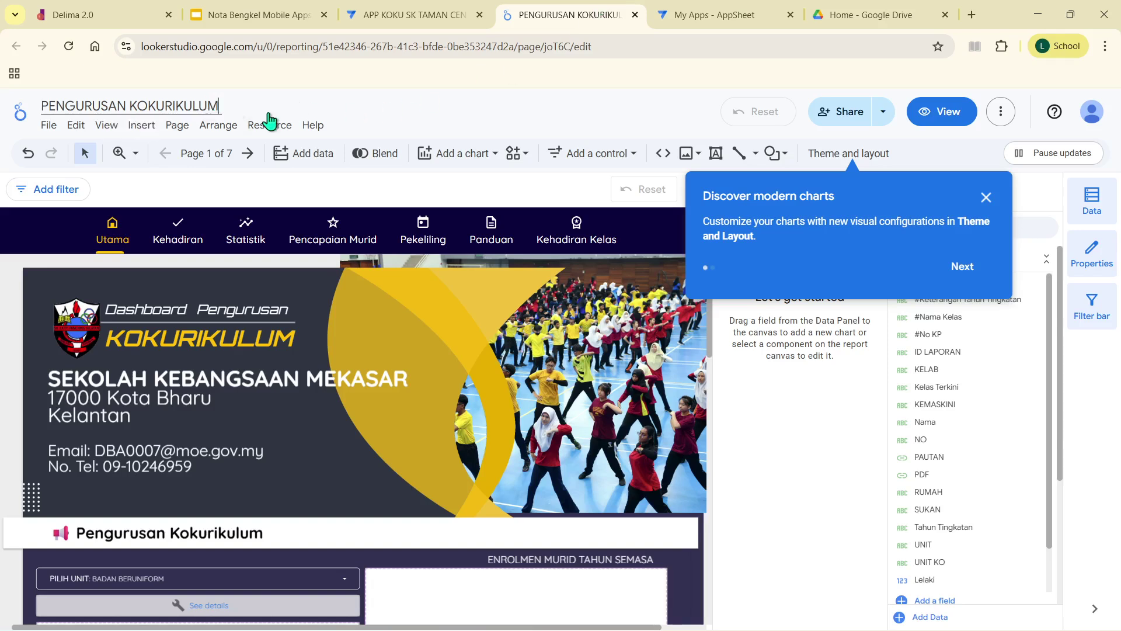
pyautogui.hotkey('ctrl', 'v')
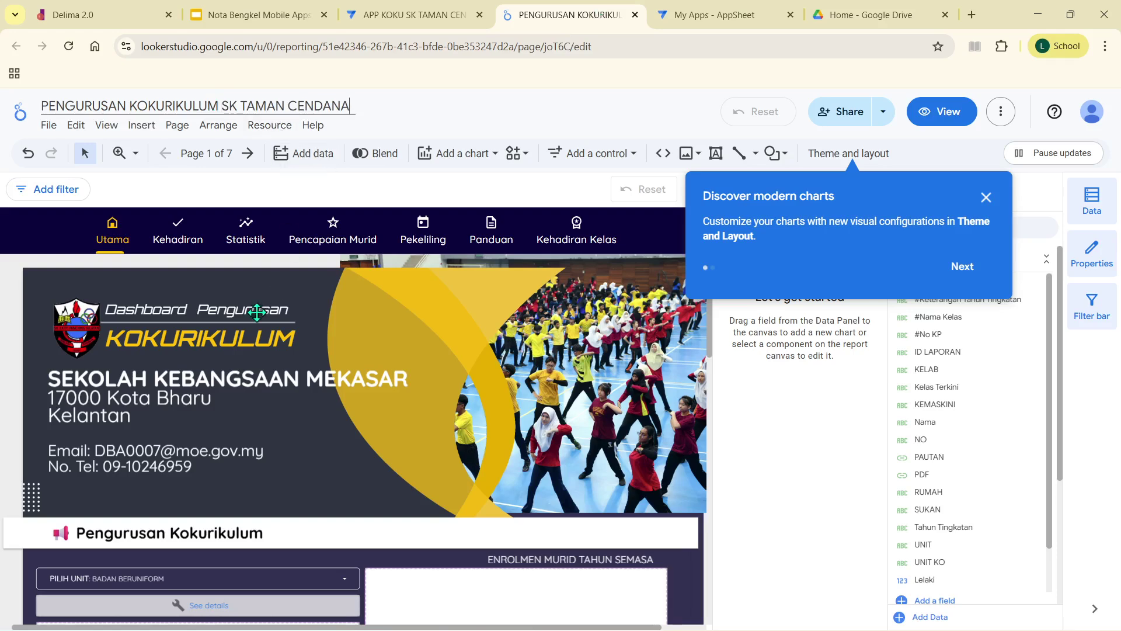
# Step: Replace the school name in the dashboard header's text box with "SK TAMAN CENDANA"
pyautogui.doubleClick(235, 378)
pyautogui.click(336, 378)
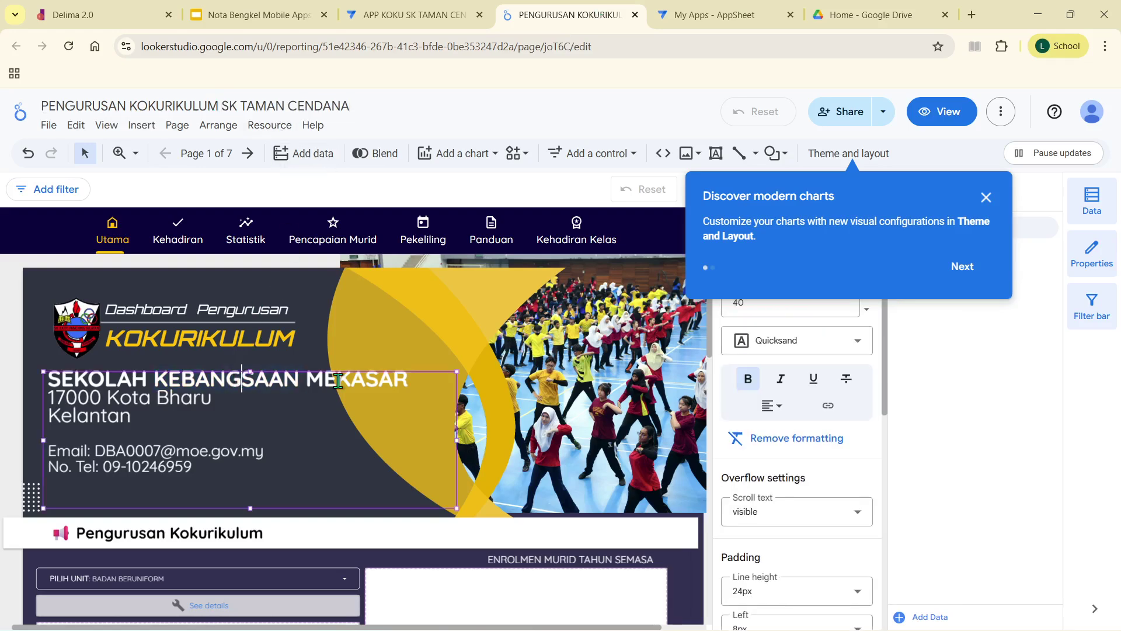
pyautogui.moveTo(409, 381); pyautogui.dragTo(151, 380)
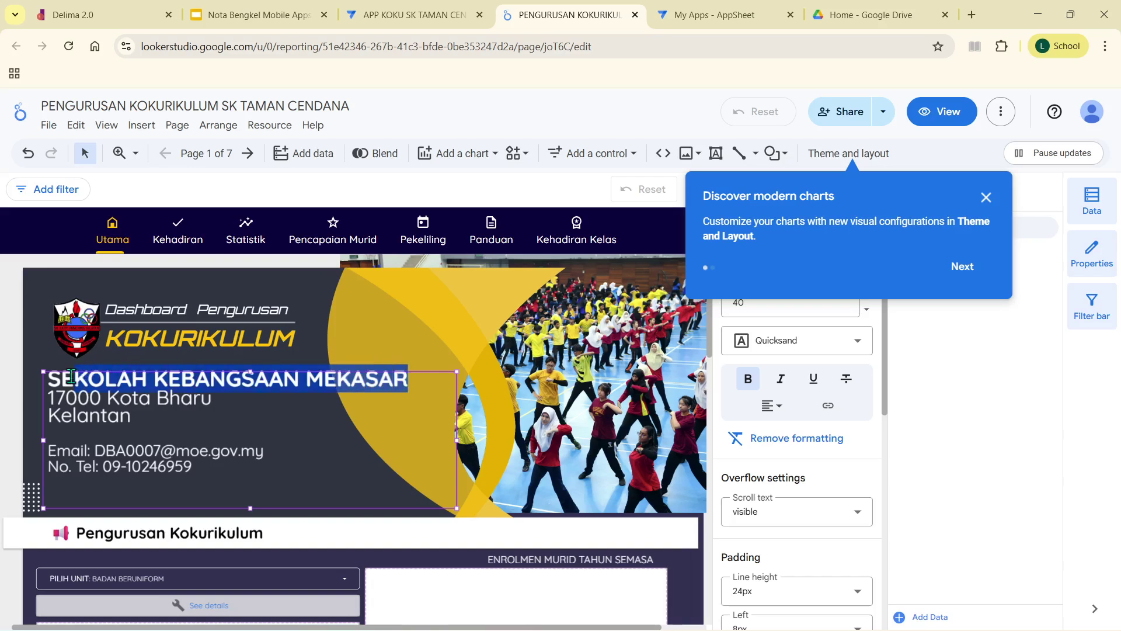
pyautogui.write('K')
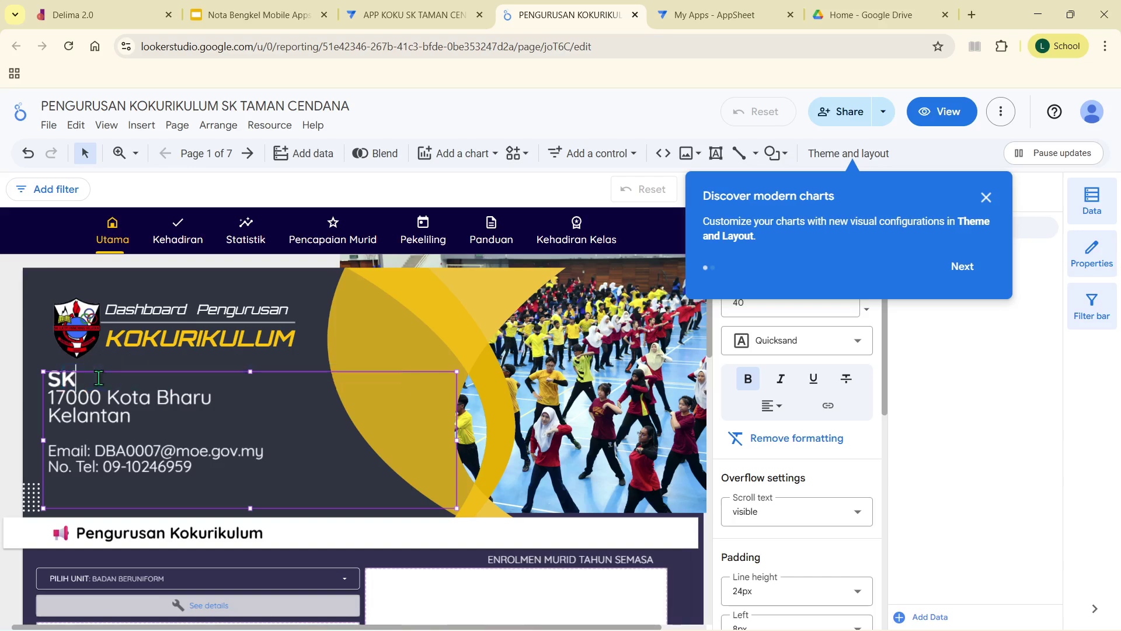
pyautogui.write(' TAM')
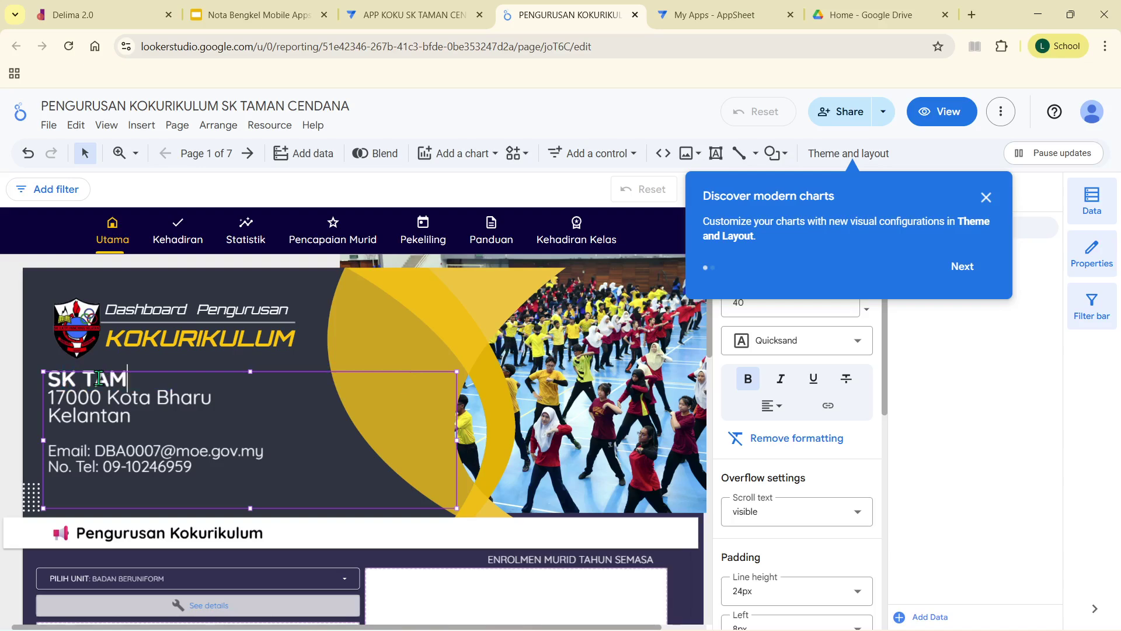
pyautogui.write('AN CENDANA')
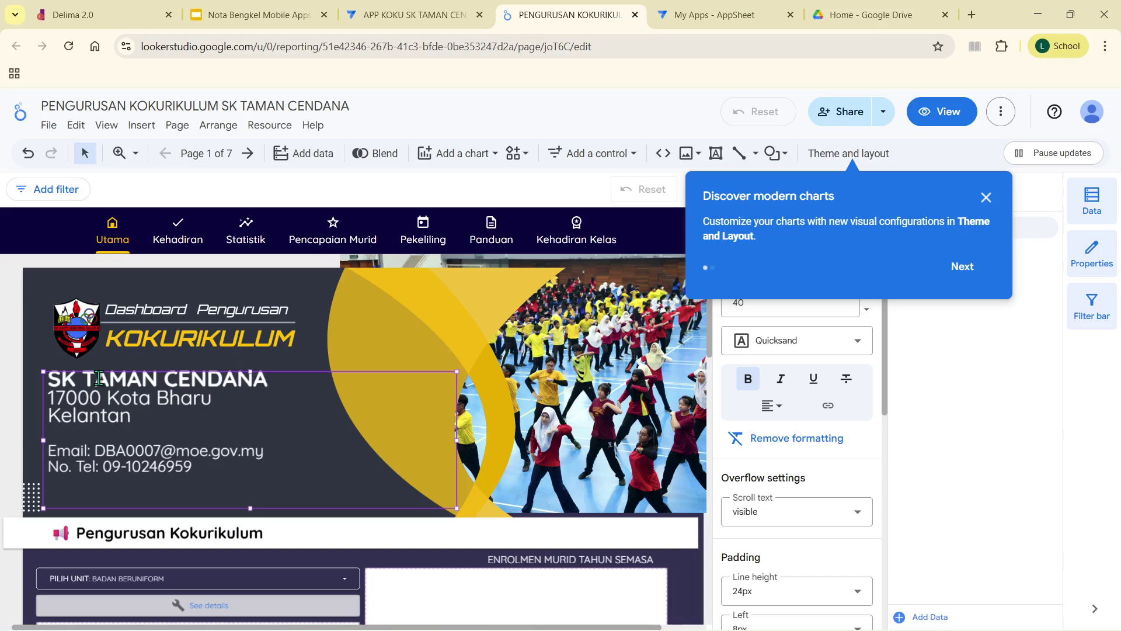
pyautogui.click(50, 403)
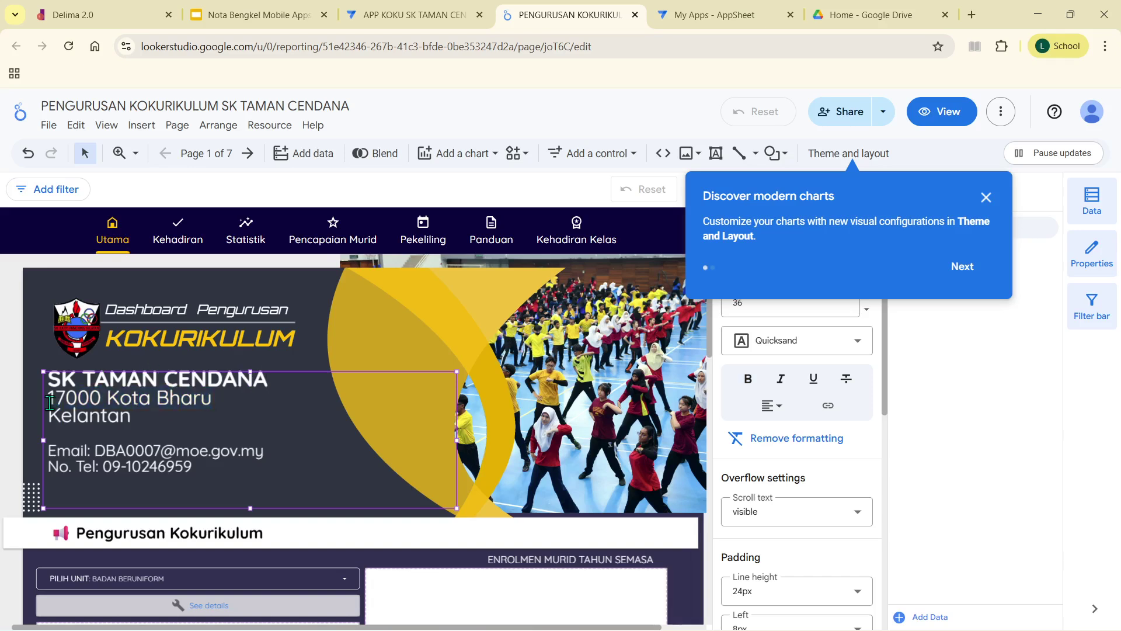
# Step: Replace the header's school logo with the first Gemini_Generated_Image_k4tospk4tospk4to picture from Downloads, dismiss the modern charts tip, and nudge the logo into place
pyautogui.click(76, 314)
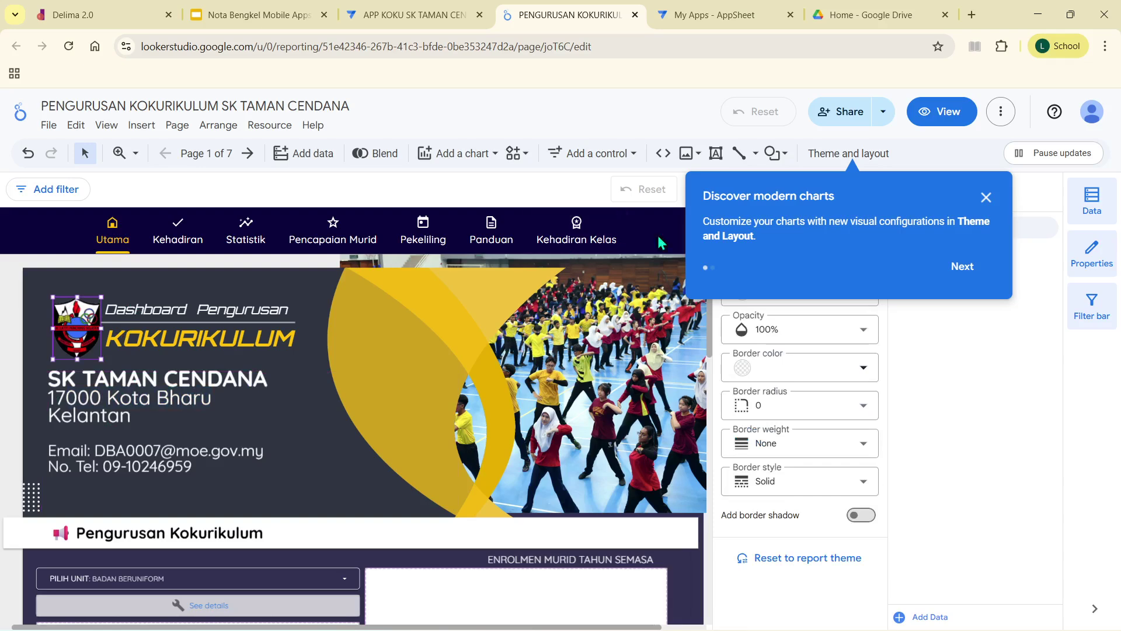
pyautogui.click(986, 197)
pyautogui.click(764, 228)
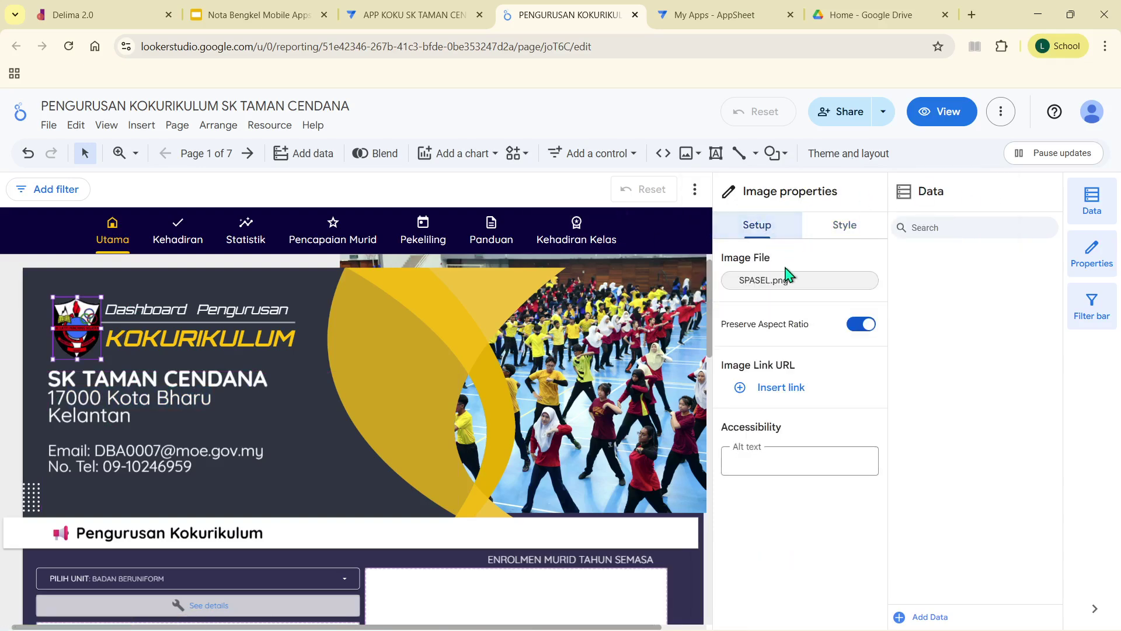
pyautogui.click(771, 282)
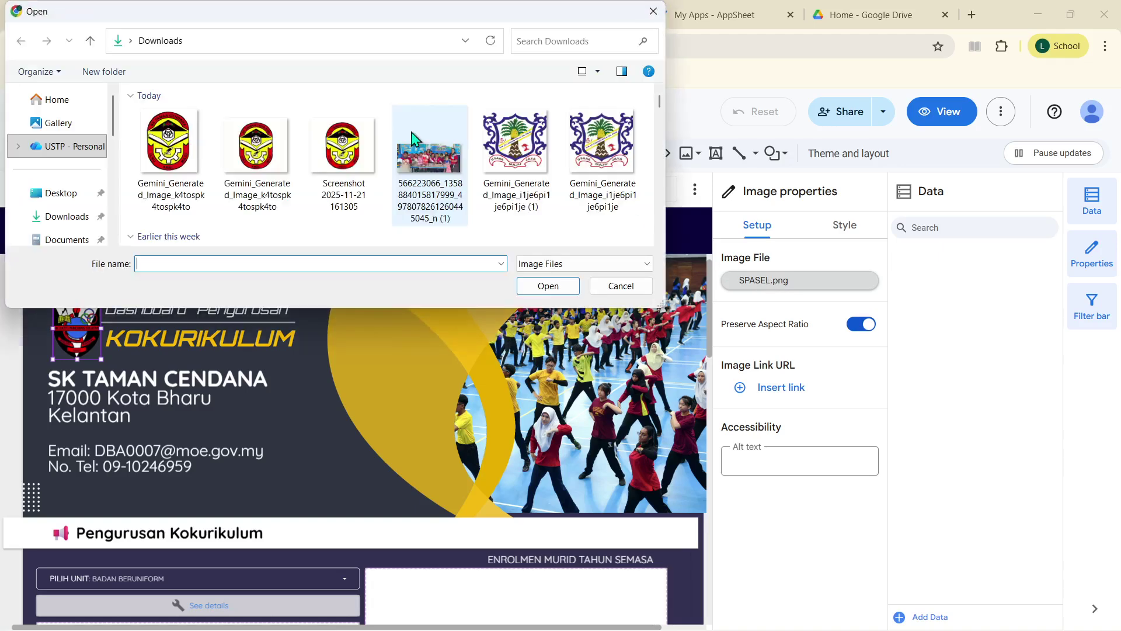
pyautogui.click(159, 202)
pyautogui.click(552, 286)
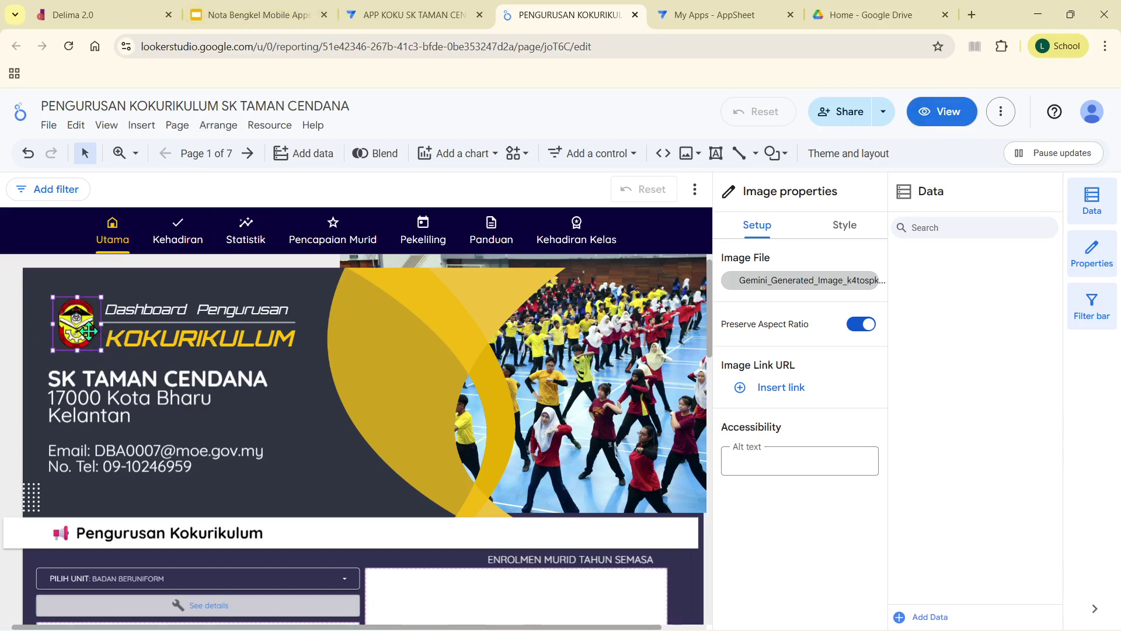
pyautogui.moveTo(83, 331); pyautogui.dragTo(86, 327)
# Step: Show the report in view mode and inspect the header and the charts below it
pyautogui.click(942, 111)
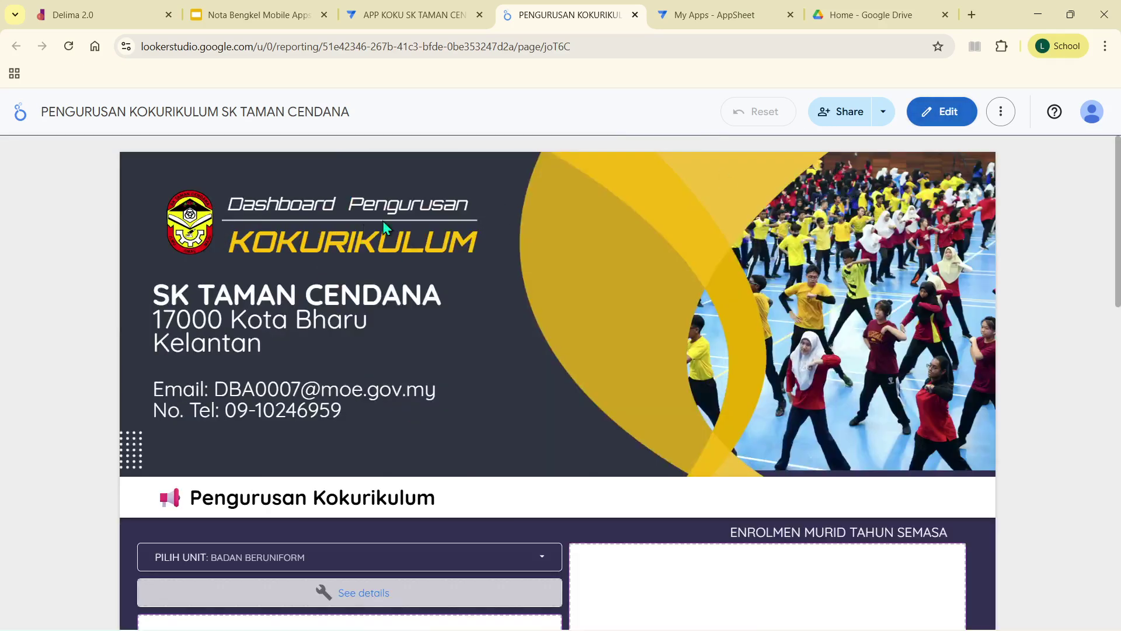
pyautogui.scroll(-5, 388, 397)
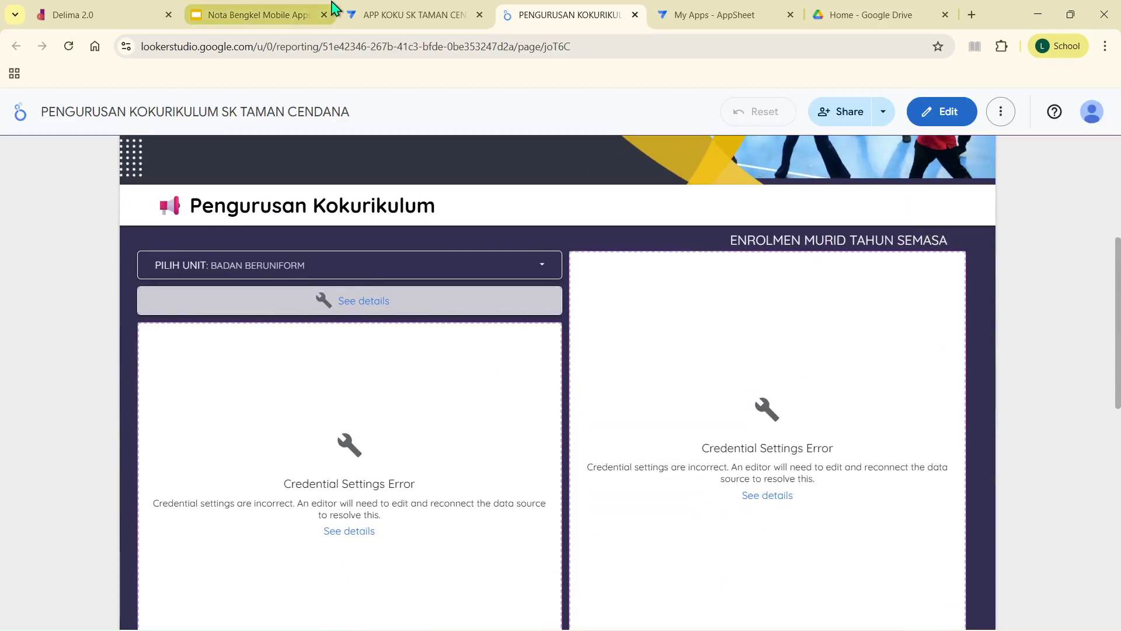
# Step: In AppSheet, open the source spreadsheet of the APDM data table and copy the spreadsheet's URL
pyautogui.click(386, 13)
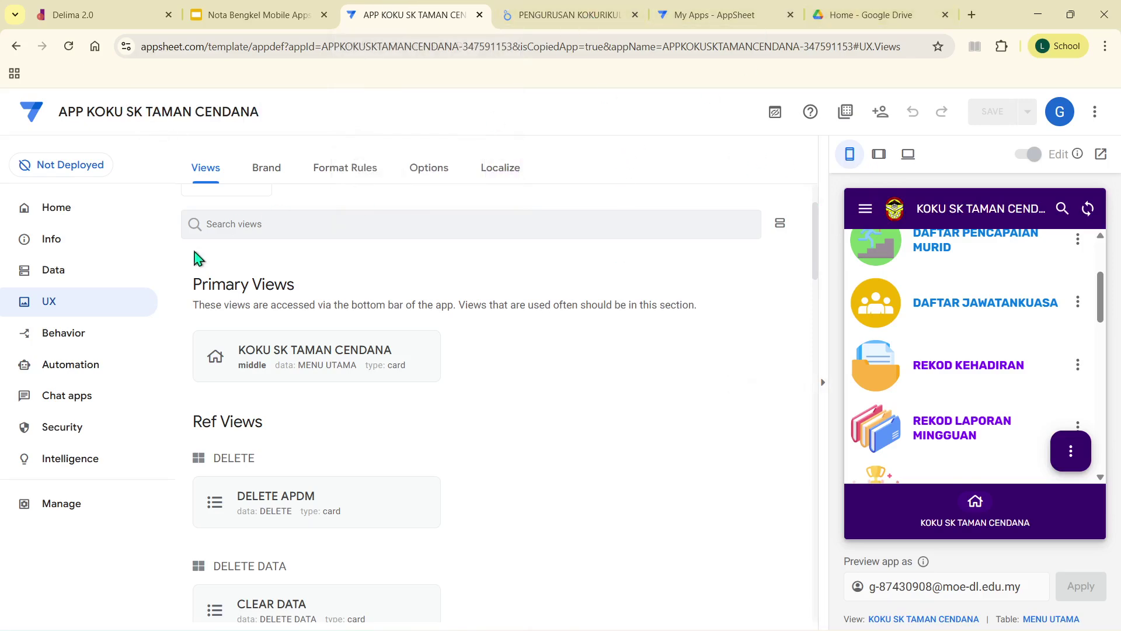
pyautogui.click(75, 282)
pyautogui.scroll(-2, 321, 316)
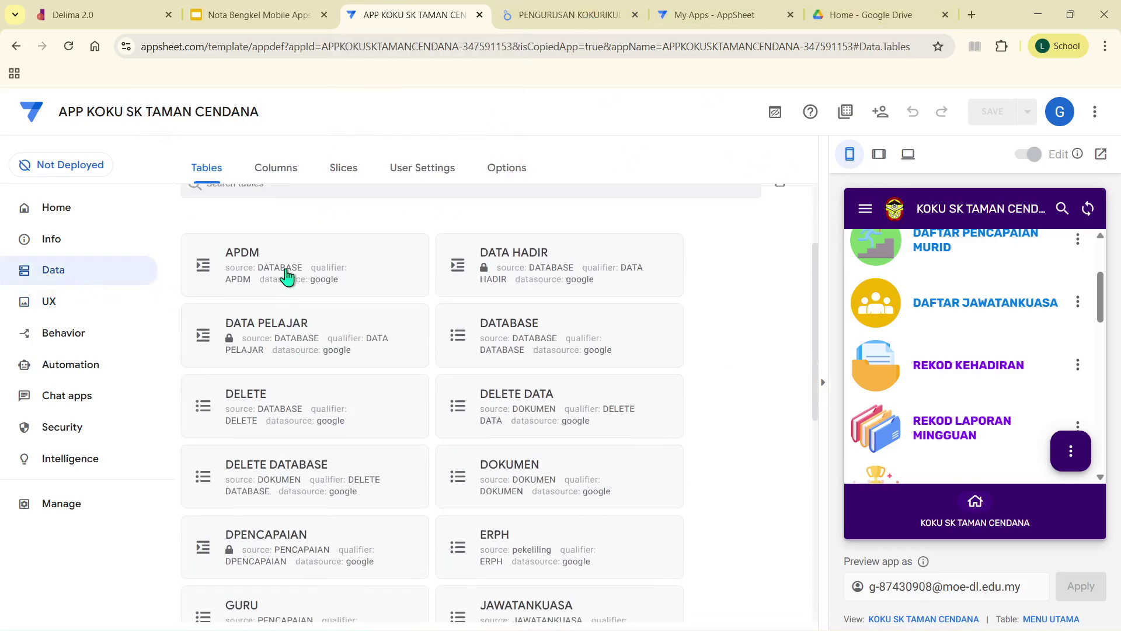
pyautogui.click(288, 279)
pyautogui.click(610, 214)
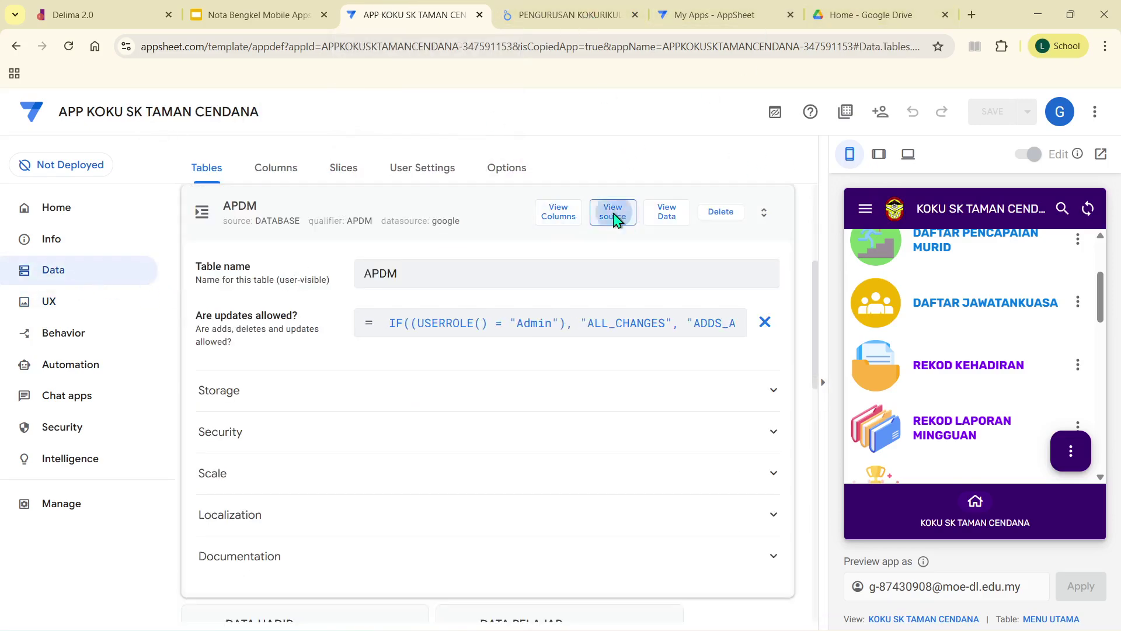
pyautogui.click(599, 48)
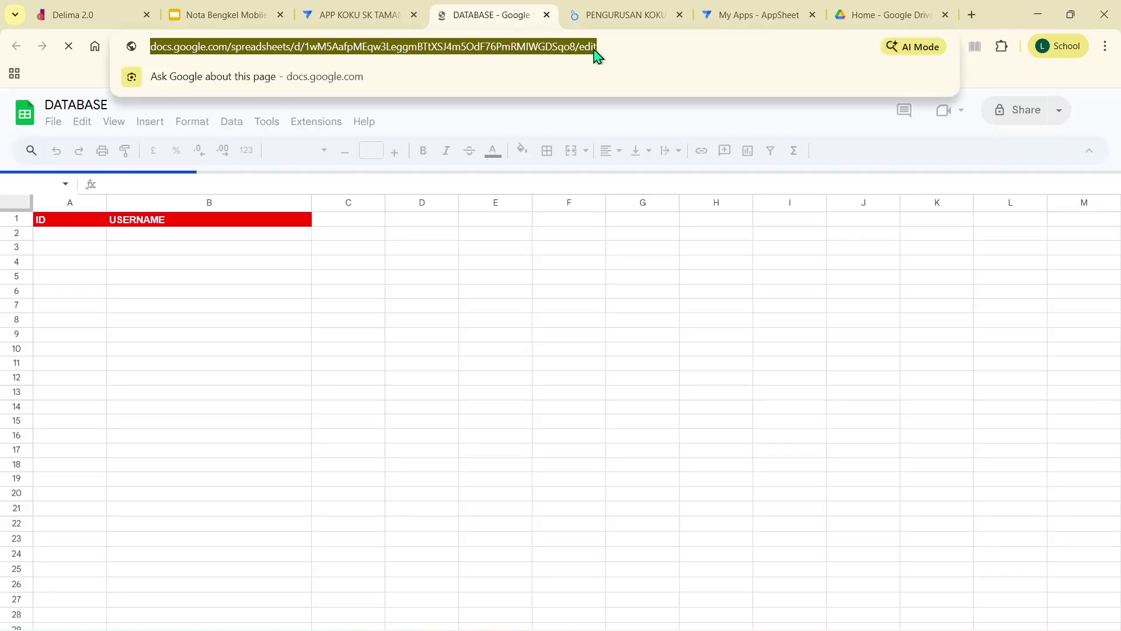
pyautogui.rightClick(597, 55)
pyautogui.click(643, 185)
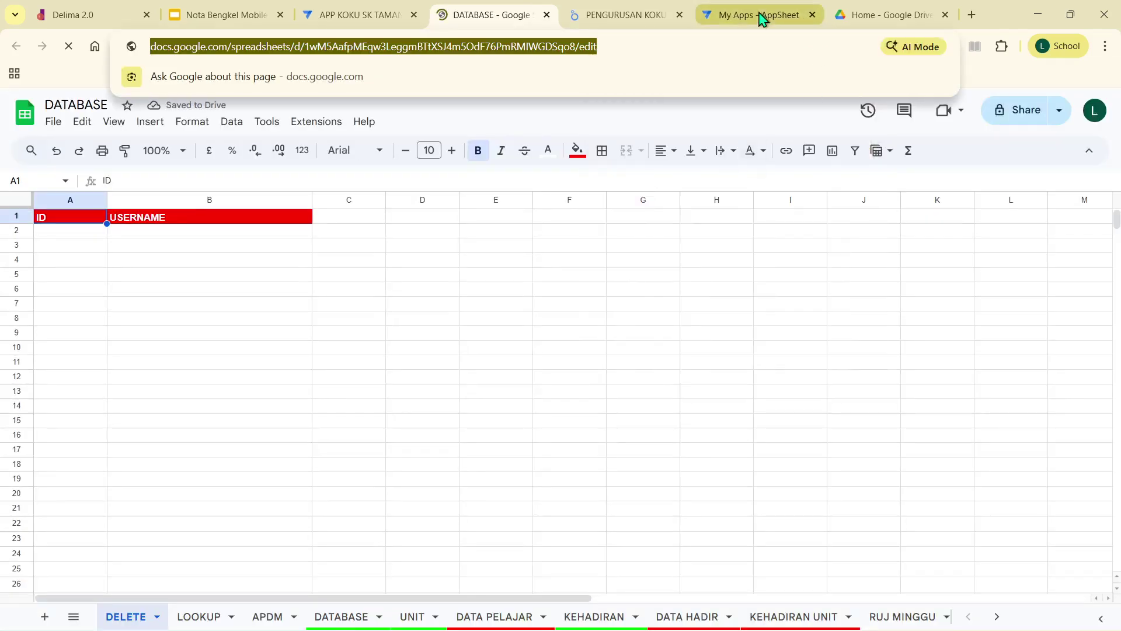
# Step: Switch to the Looker Studio report in edit mode, open its DATABASE data source for editing, and authorize Google Sheets access with the school account
pyautogui.click(626, 15)
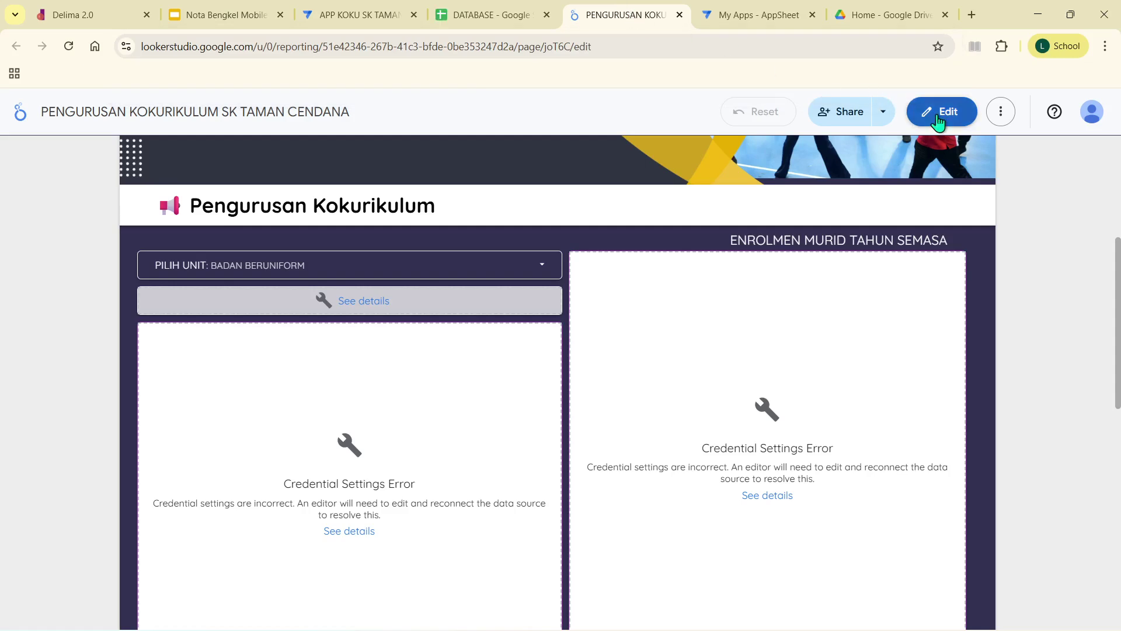
pyautogui.click(938, 114)
pyautogui.click(283, 130)
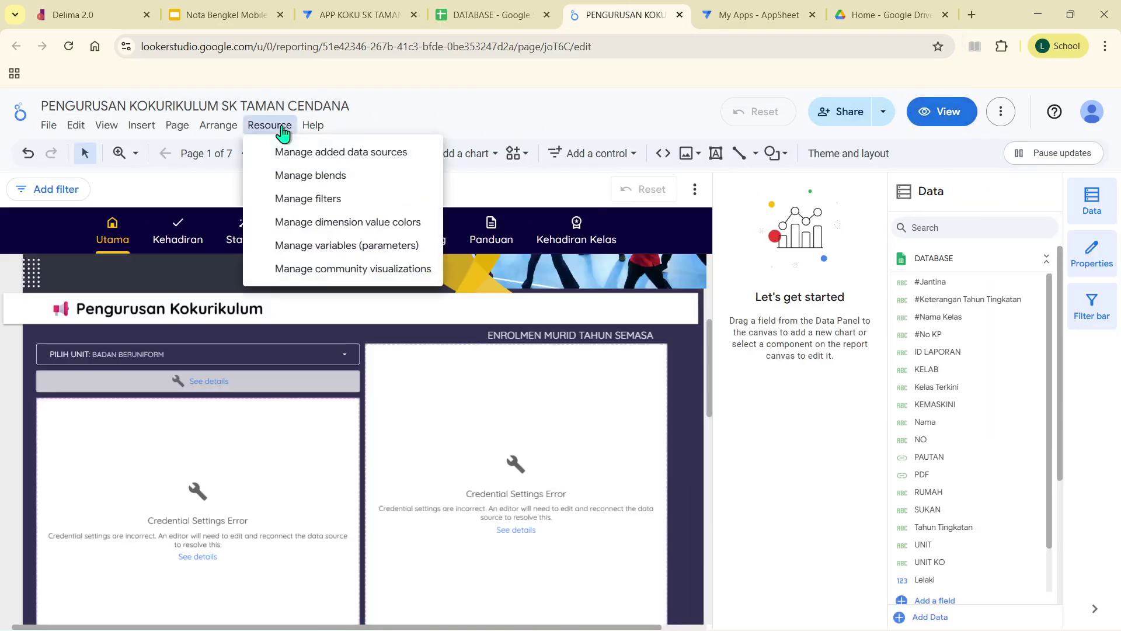
pyautogui.click(361, 153)
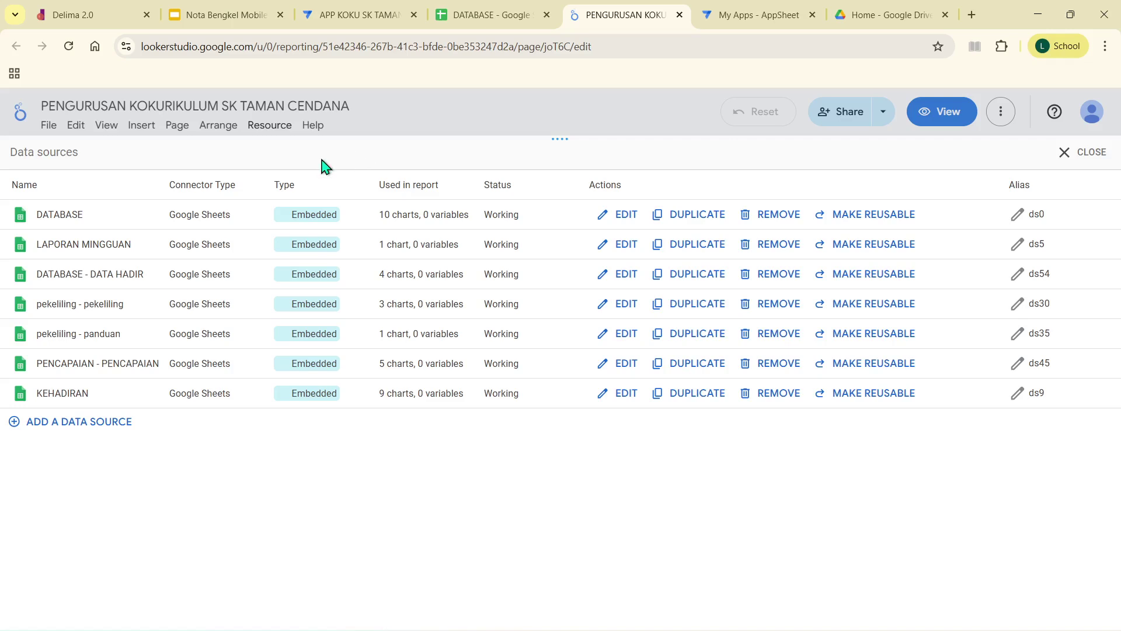
pyautogui.click(609, 216)
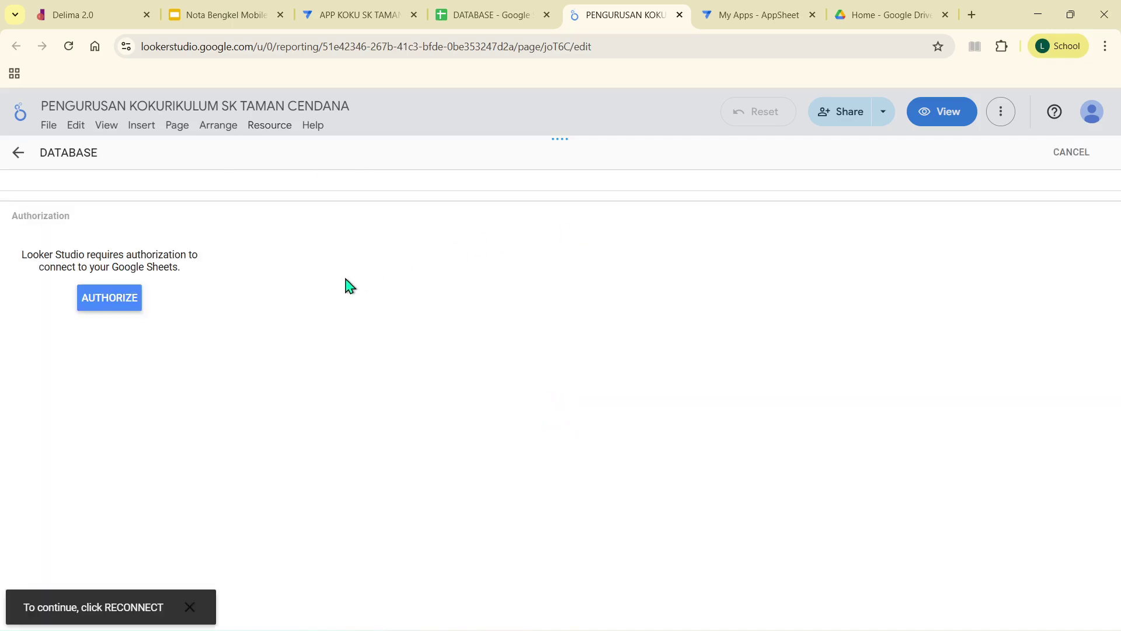
pyautogui.click(110, 301)
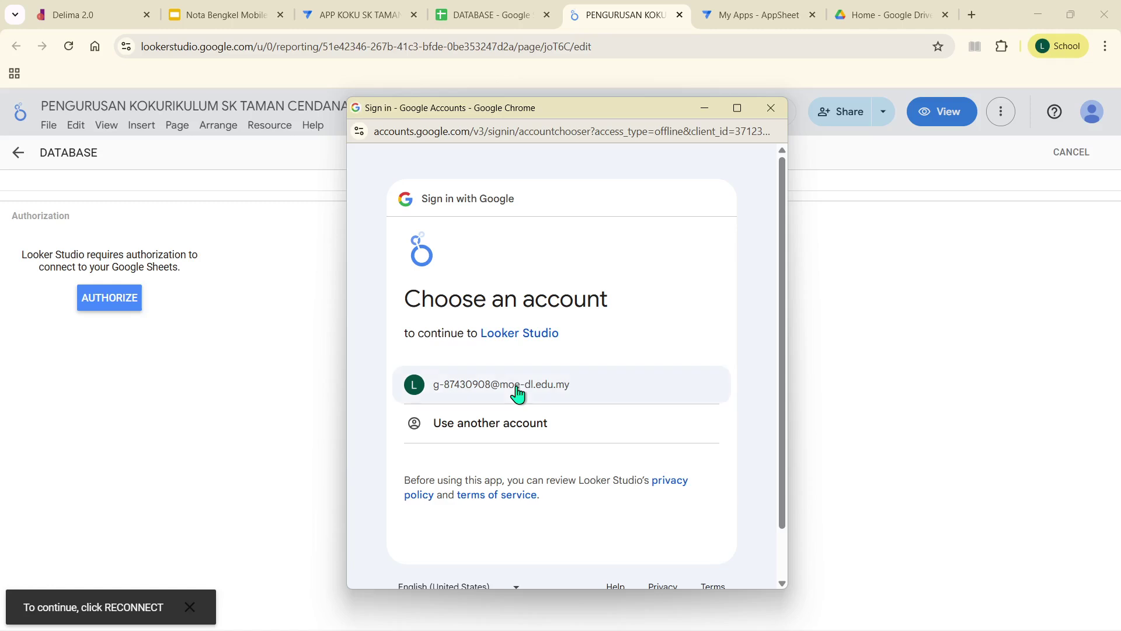
pyautogui.click(512, 387)
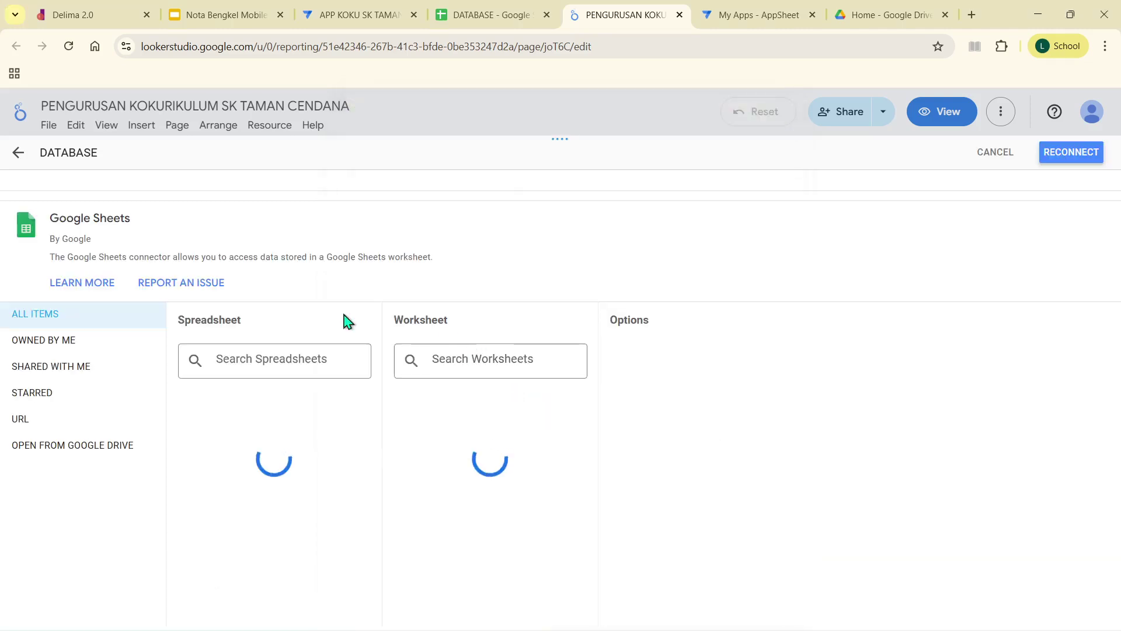
# Step: Reconnect the DATABASE data source by the copied spreadsheet URL to the DATABASE worksheet and apply the connection changes
pyautogui.click(43, 421)
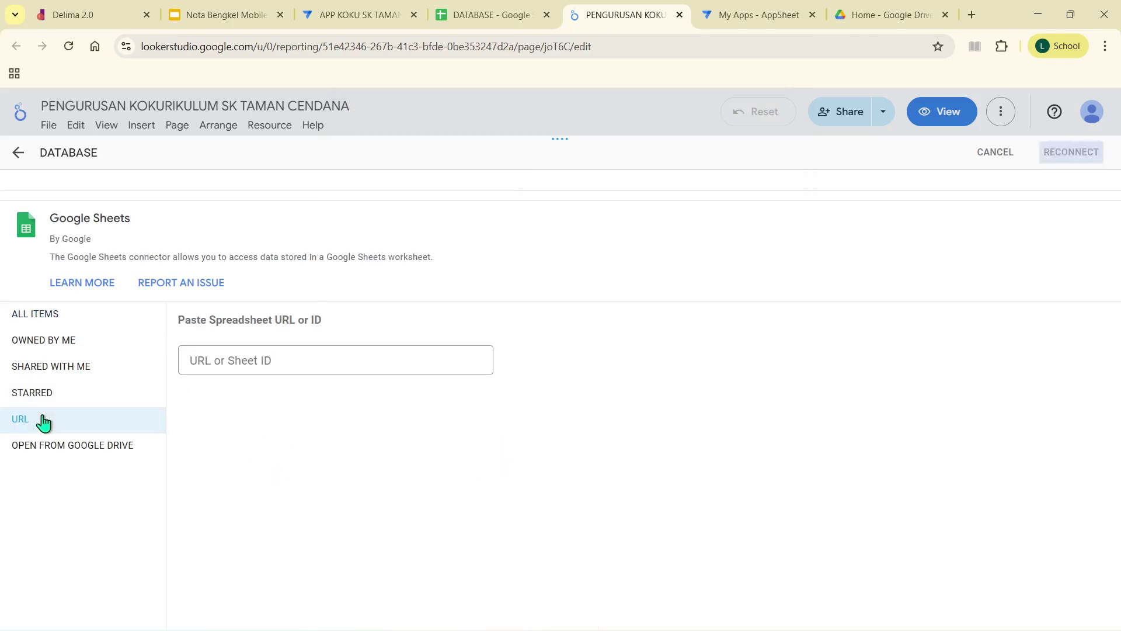
pyautogui.click(285, 362)
pyautogui.rightClick(285, 362)
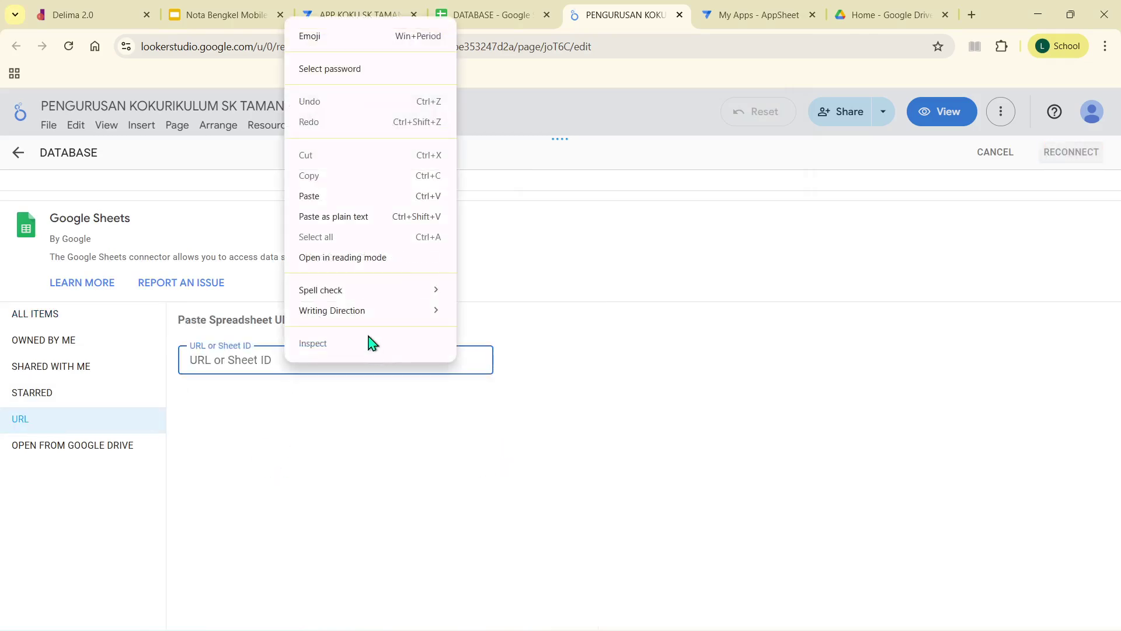
pyautogui.click(345, 205)
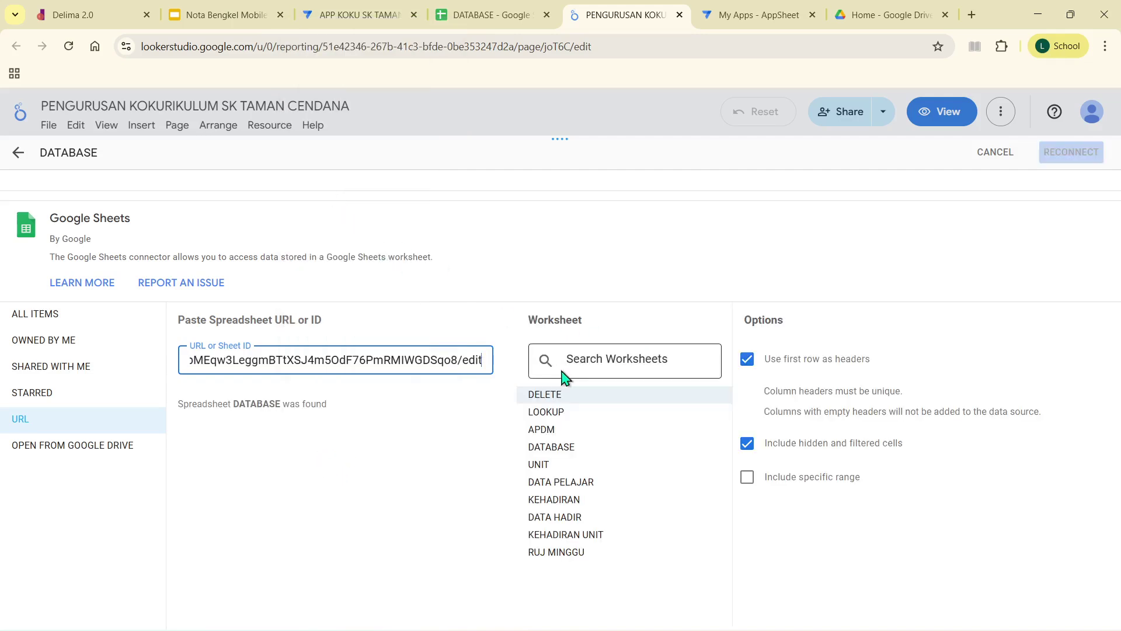
pyautogui.moveTo(104, 153); pyautogui.dragTo(32, 160)
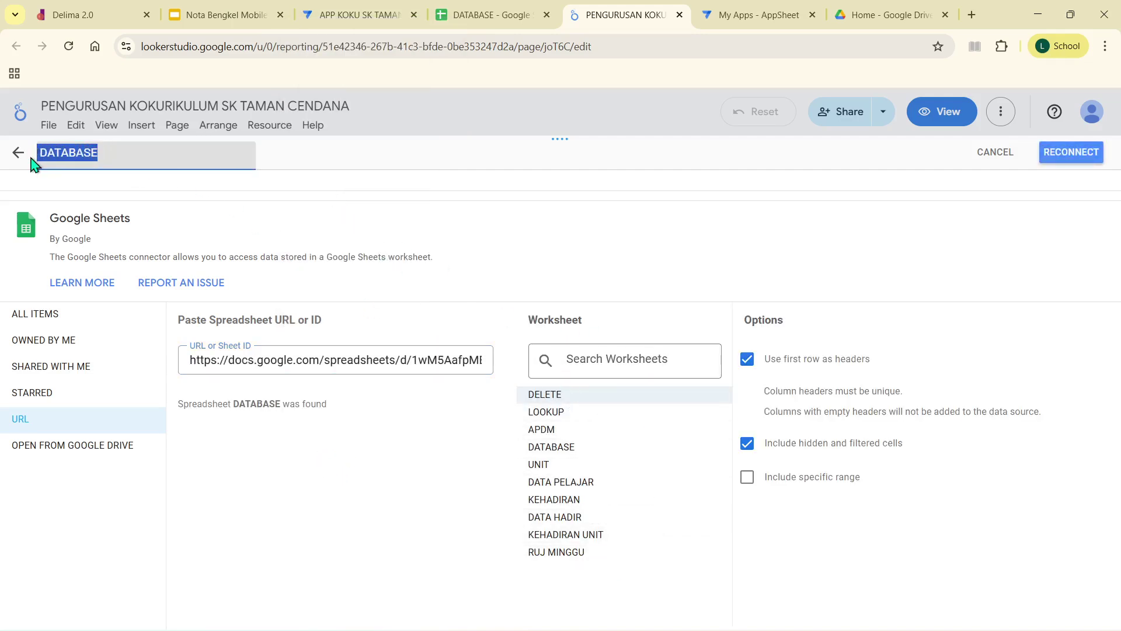
pyautogui.click(664, 449)
pyautogui.click(1069, 156)
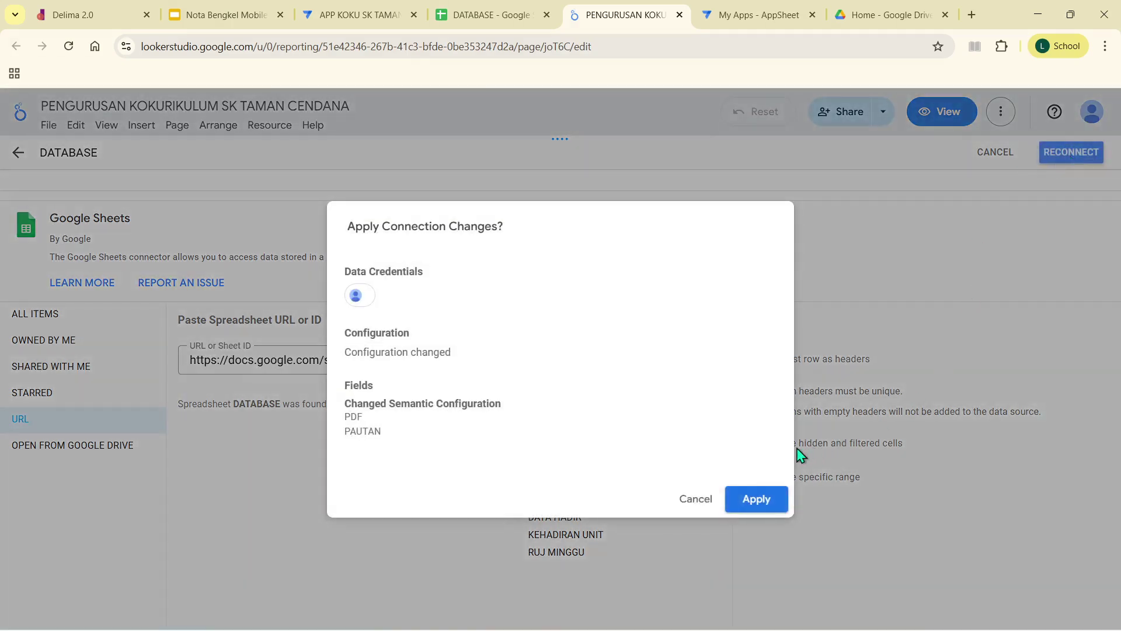
pyautogui.click(753, 499)
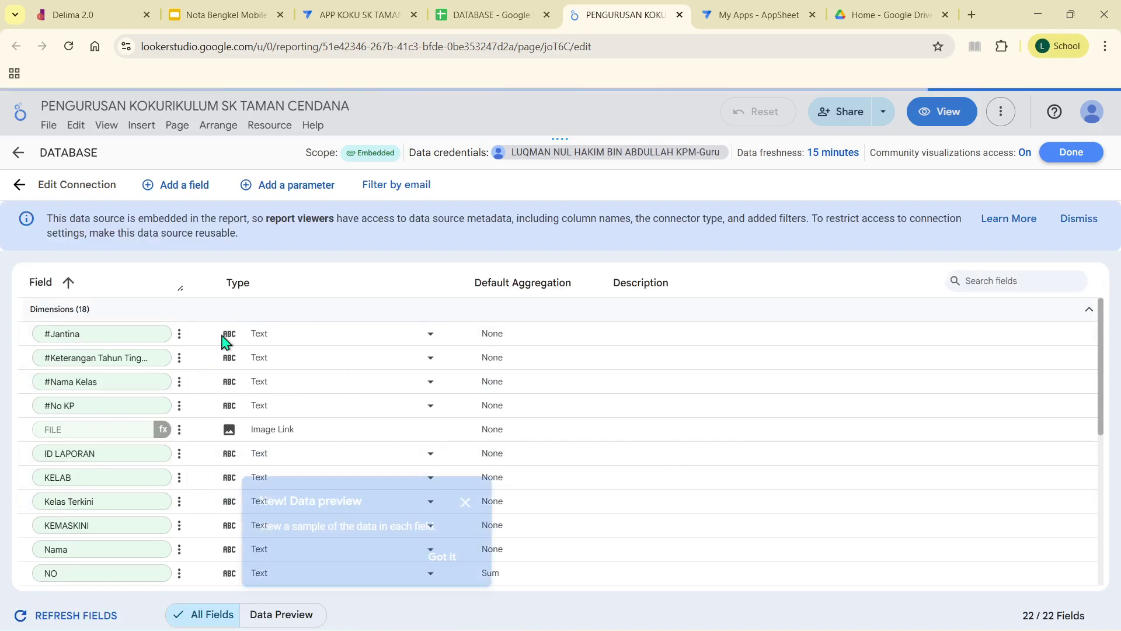
# Step: Unhide the FILE field of the DATABASE data source, dismiss the data preview tip, and finish editing the source
pyautogui.scroll(-4, 213, 375)
pyautogui.scroll(2, 190, 372)
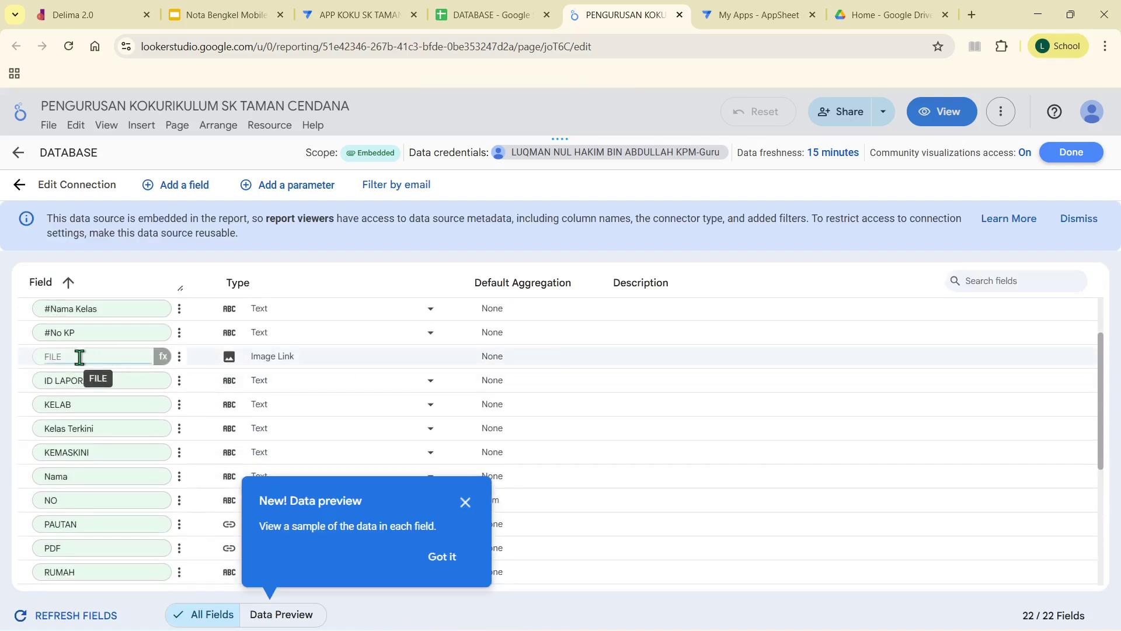
pyautogui.click(180, 357)
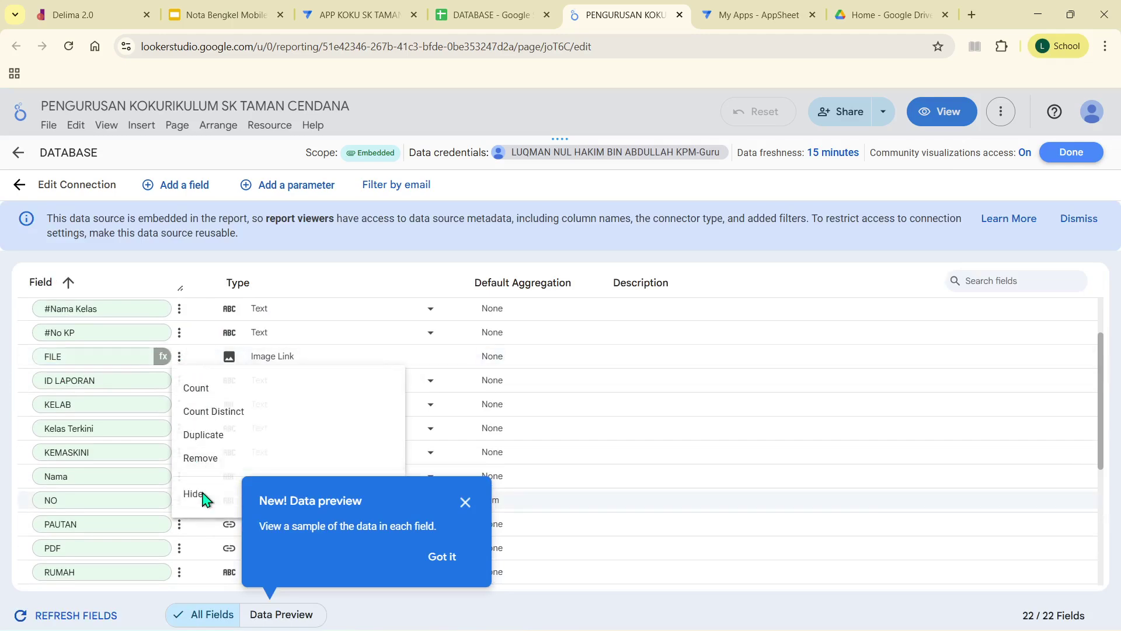
pyautogui.click(201, 496)
pyautogui.click(465, 509)
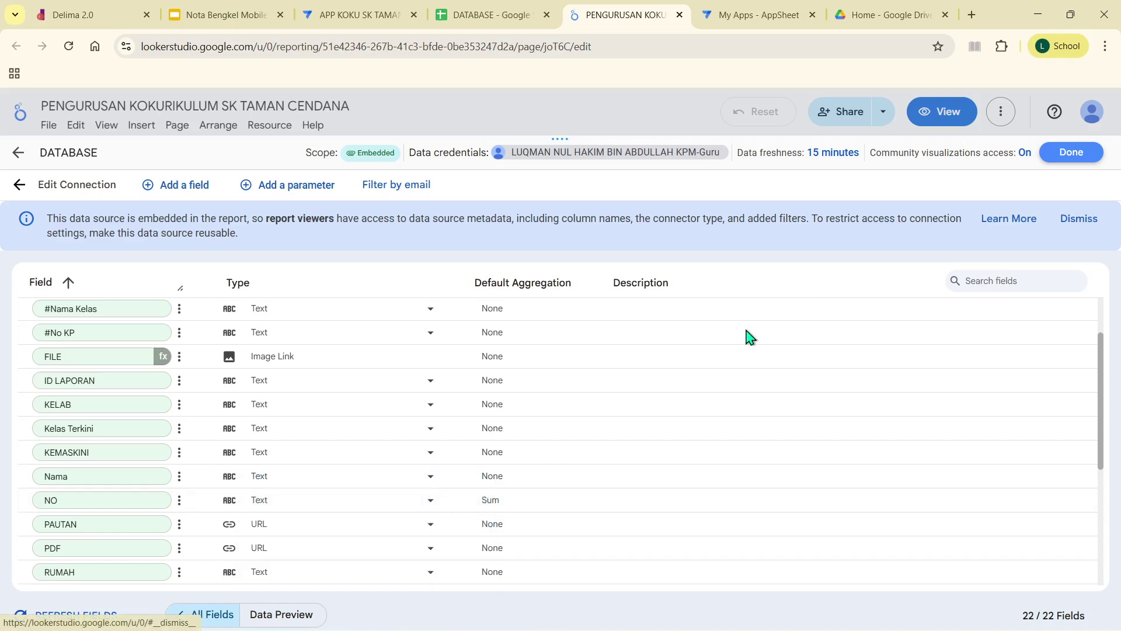
pyautogui.click(1071, 153)
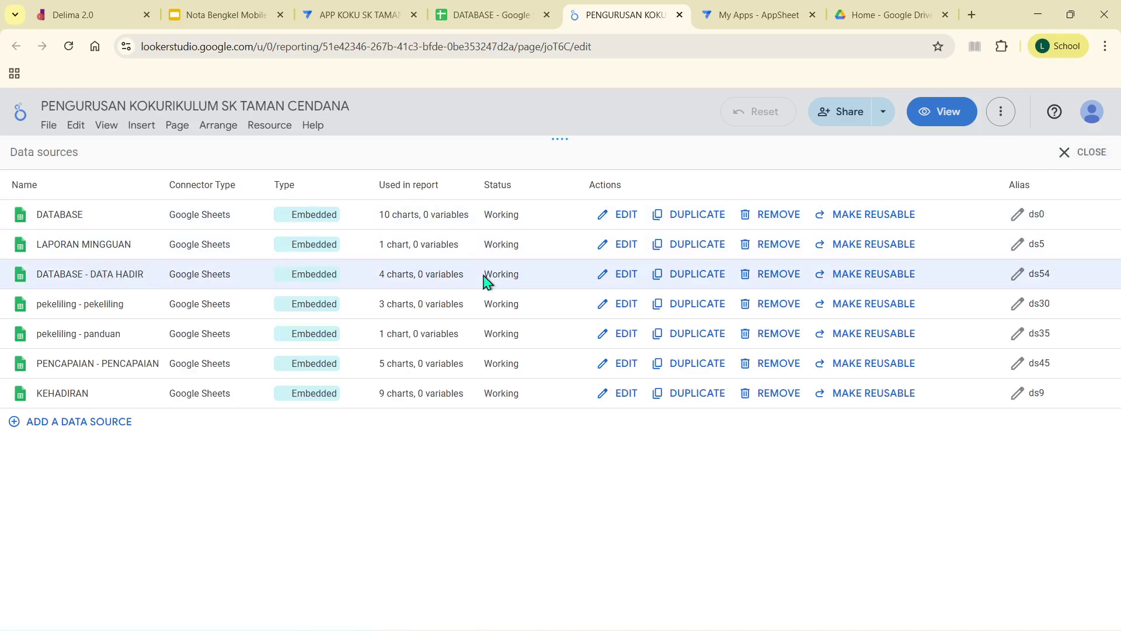
# Step: Reconnect the DATABASE - DATA HADIR data source by the copied spreadsheet URL to the DATA HADIR worksheet, apply the changes, and finish editing
pyautogui.click(610, 285)
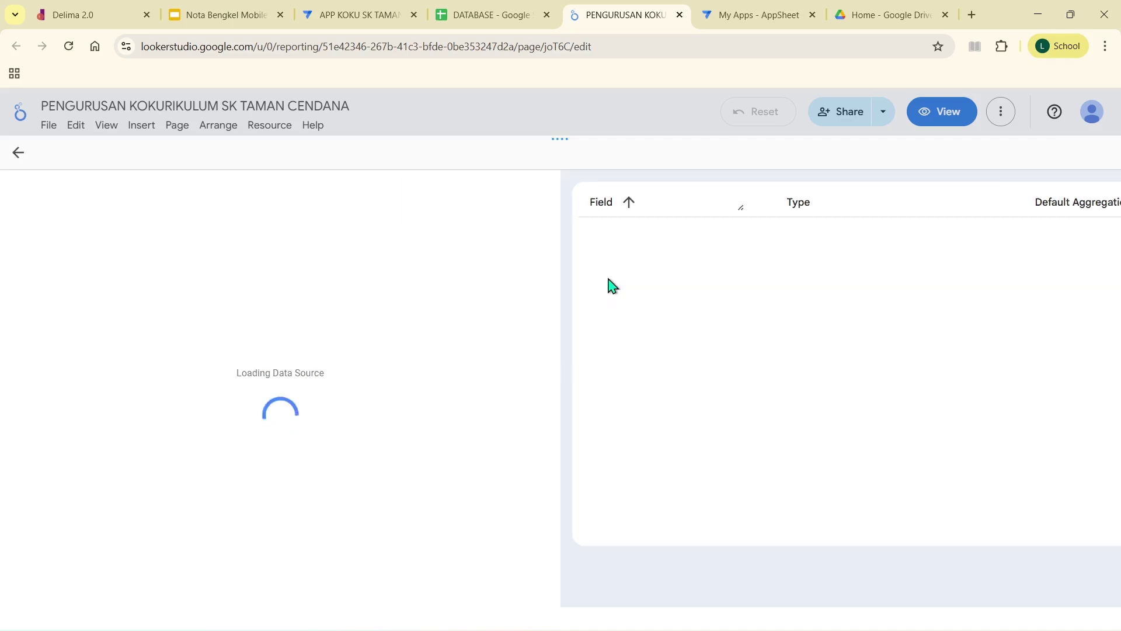
pyautogui.click(55, 419)
pyautogui.click(263, 359)
pyautogui.rightClick(263, 359)
pyautogui.click(342, 217)
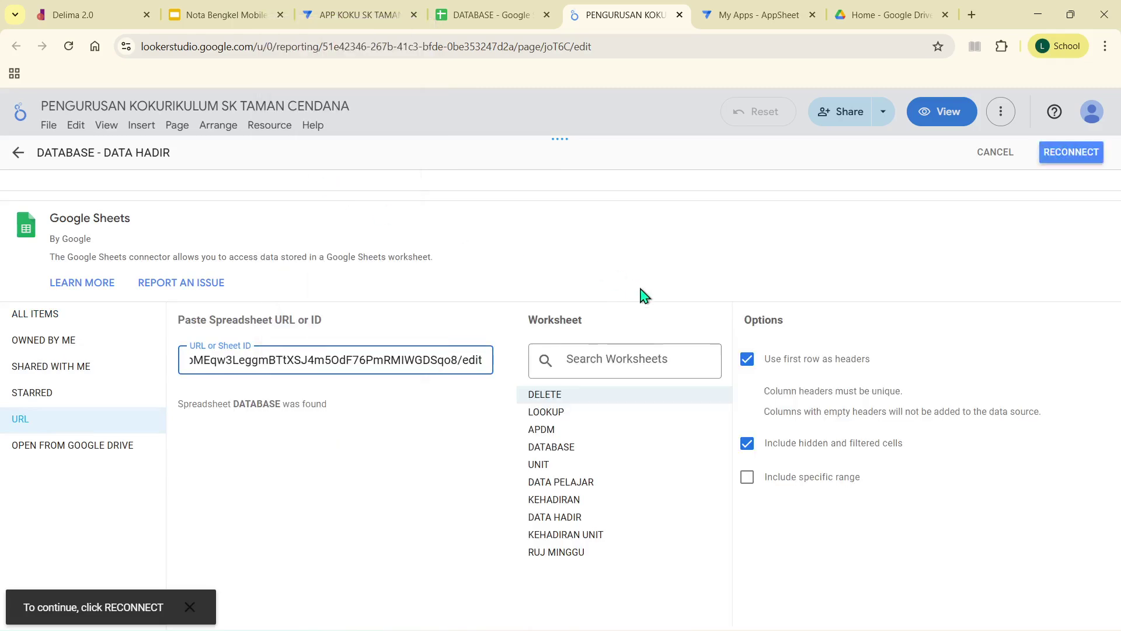
pyautogui.moveTo(184, 155); pyautogui.dragTo(101, 156)
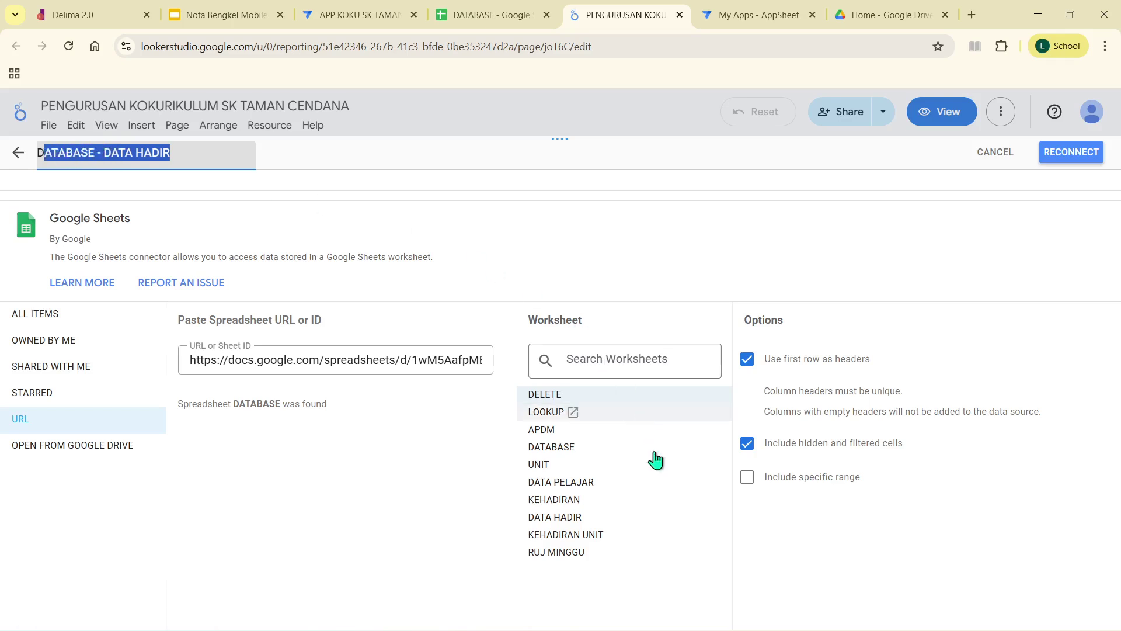
pyautogui.click(659, 521)
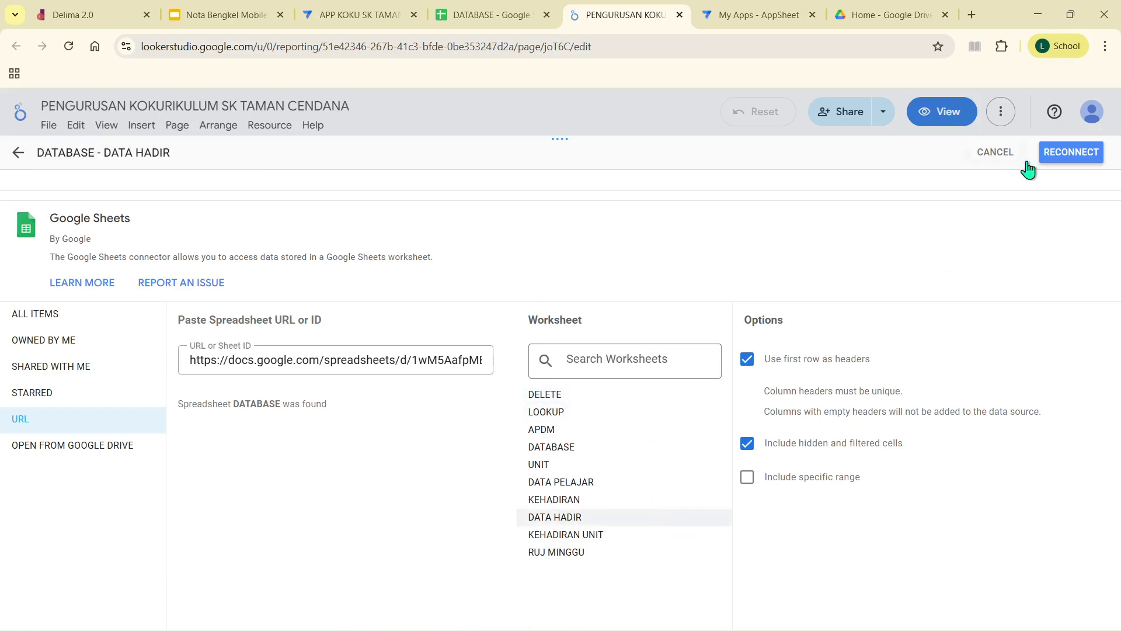
pyautogui.click(1055, 156)
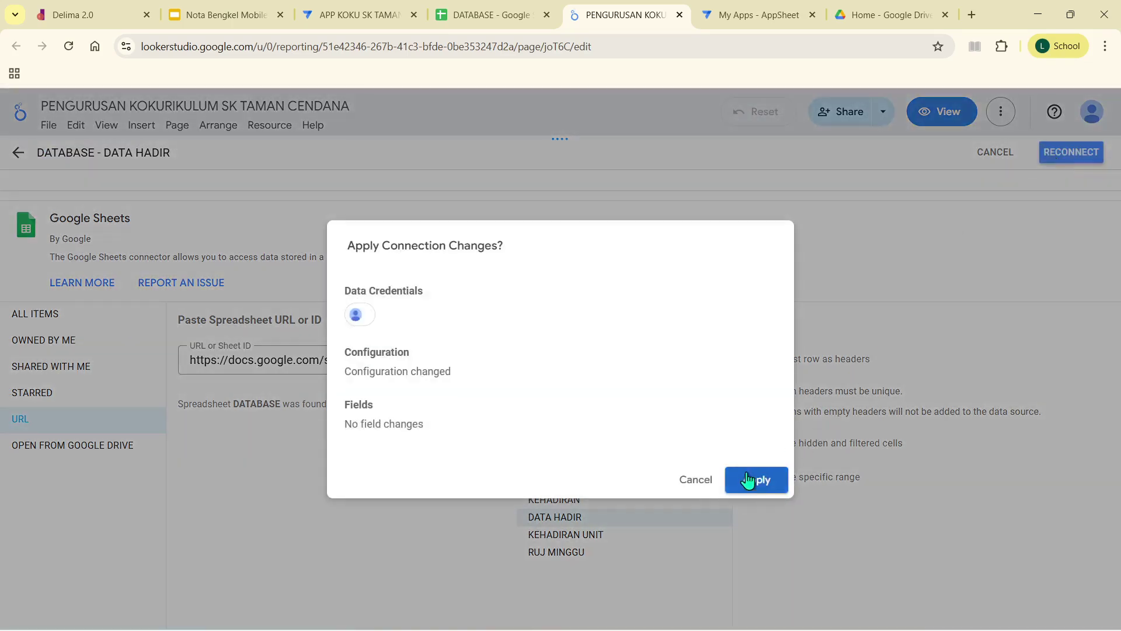
pyautogui.click(745, 481)
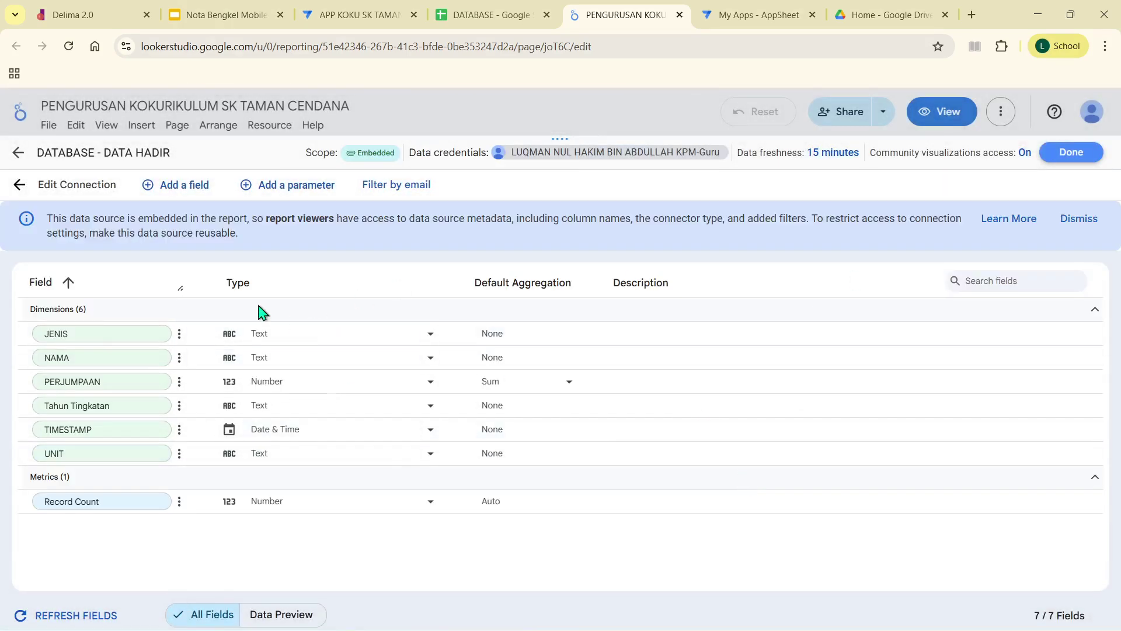
pyautogui.click(1072, 153)
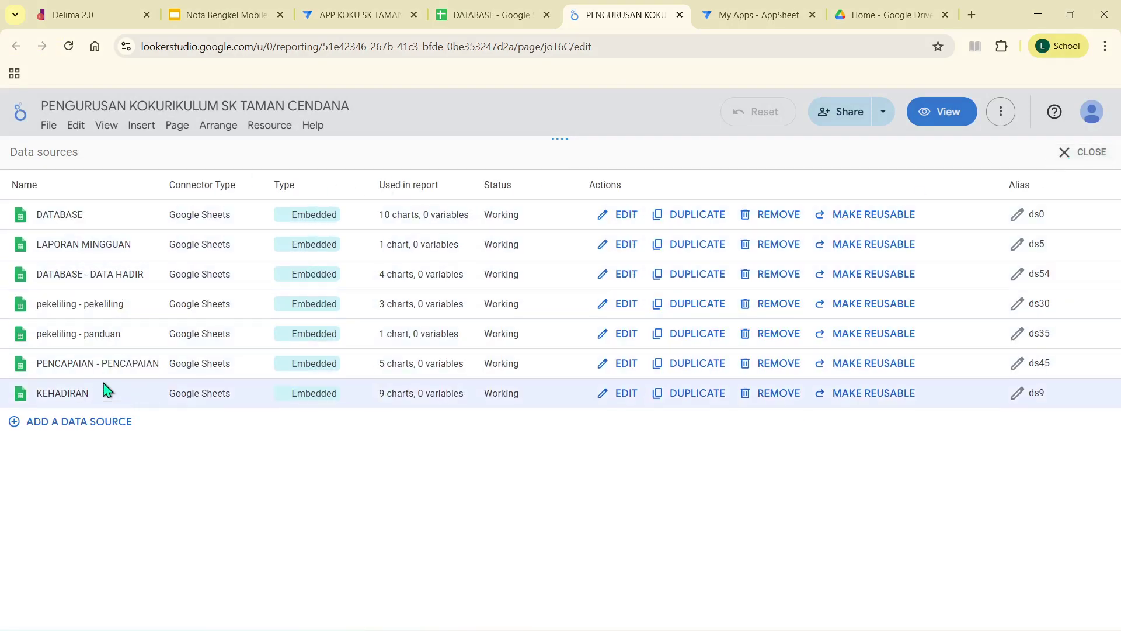
# Step: Reconnect the KEHADIRAN data source by the copied spreadsheet URL to the KEHADIRAN worksheet, apply the changes, and finish editing
pyautogui.click(620, 397)
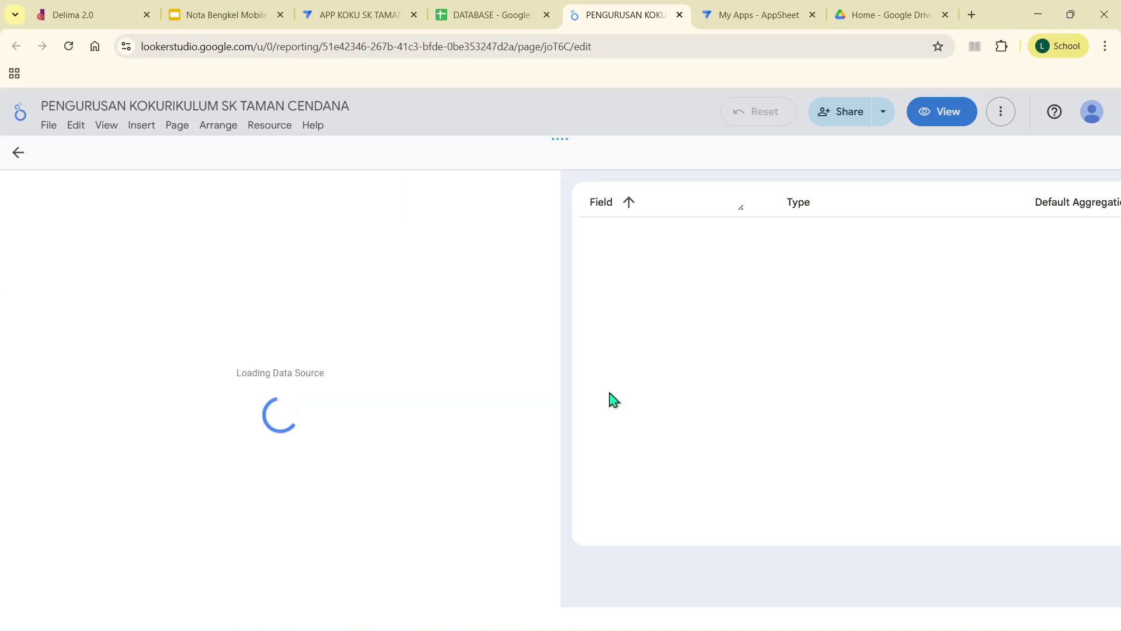
pyautogui.click(72, 427)
pyautogui.click(315, 362)
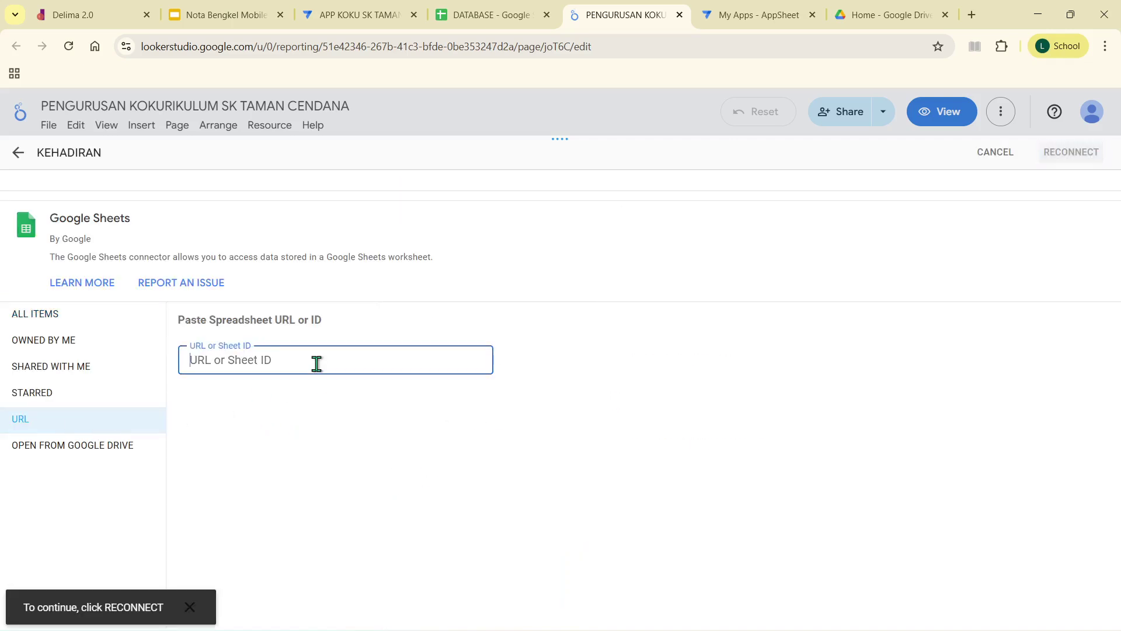
pyautogui.rightClick(316, 361)
pyautogui.click(390, 198)
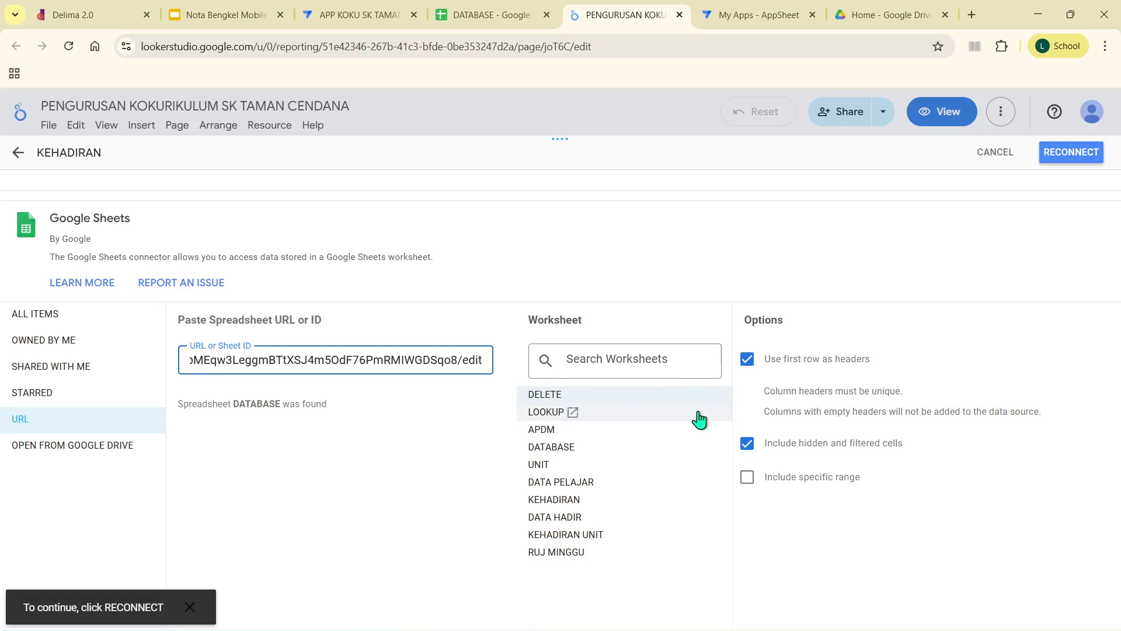
pyautogui.click(704, 501)
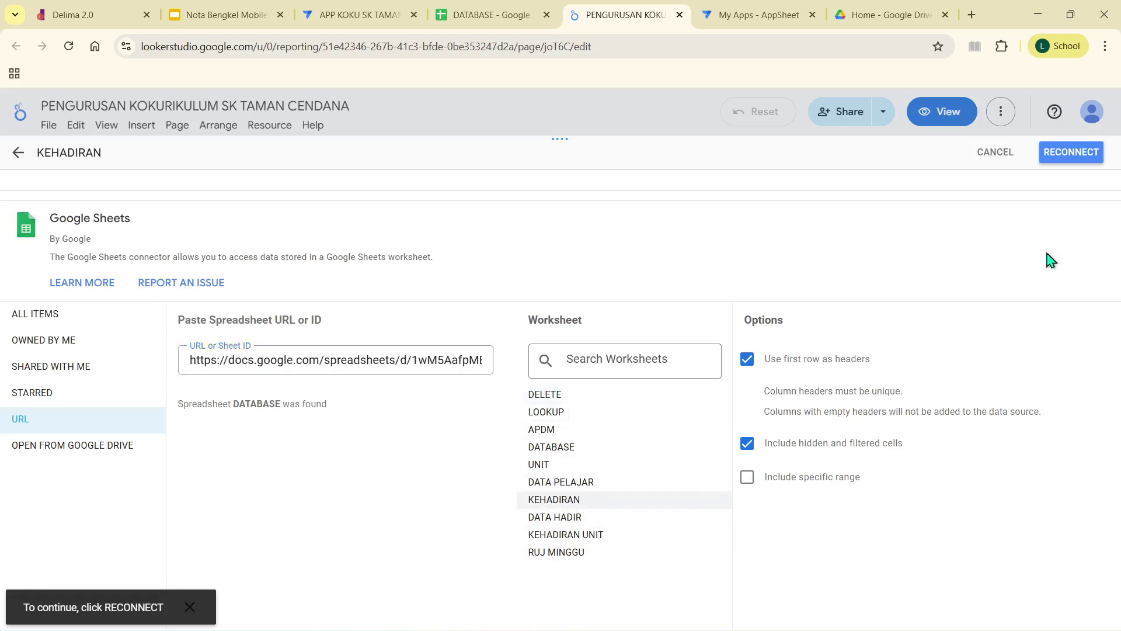
pyautogui.click(1064, 153)
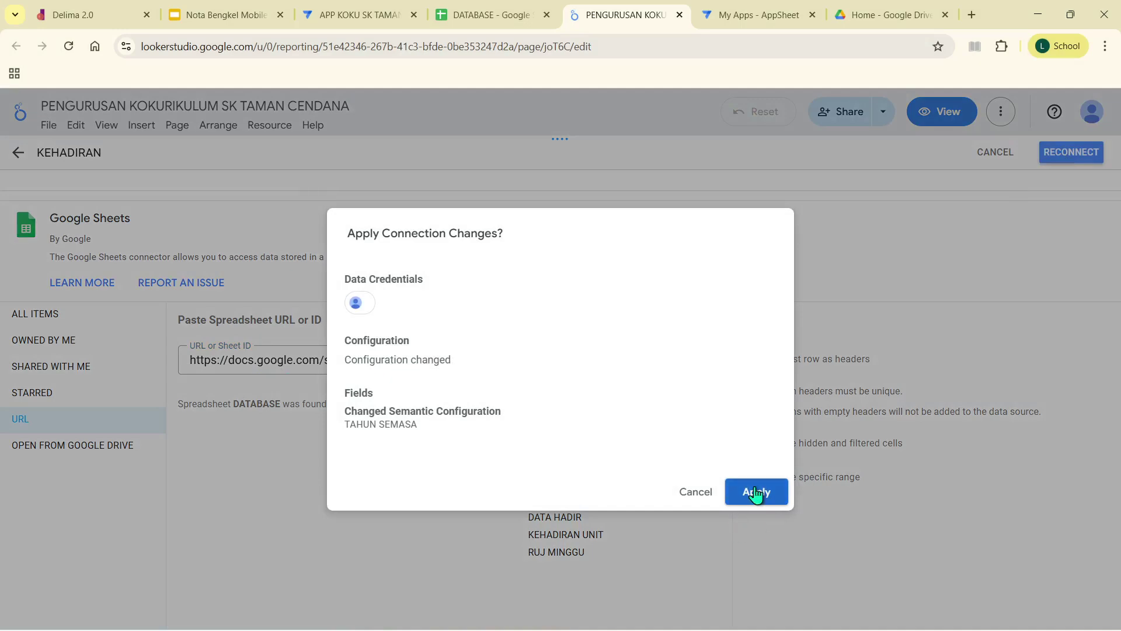
pyautogui.click(758, 493)
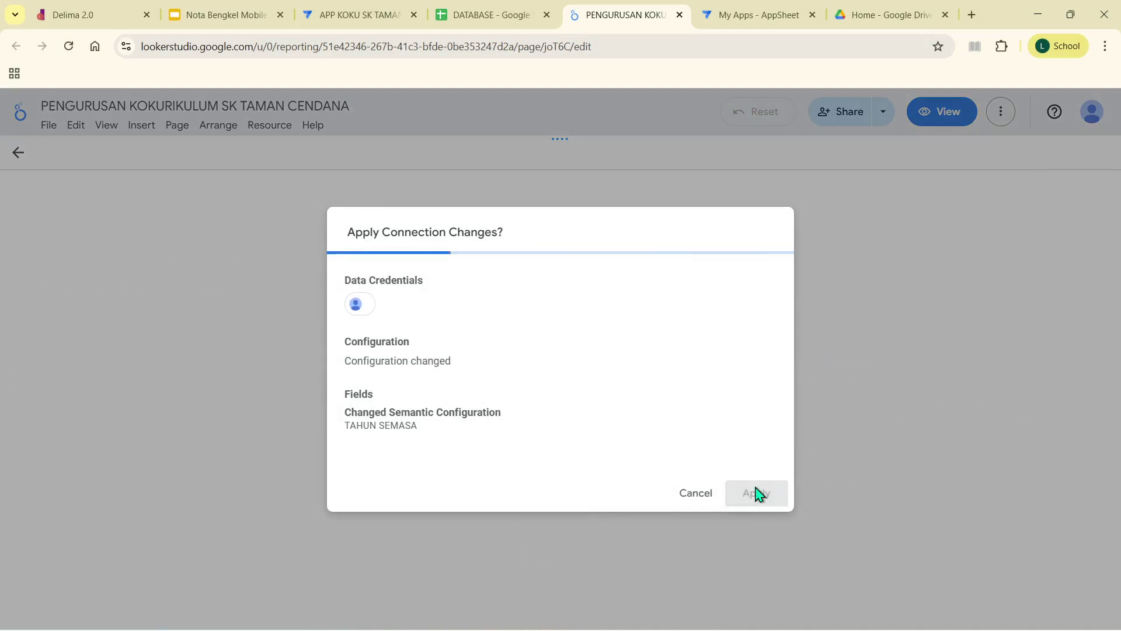
pyautogui.scroll(-5, 328, 380)
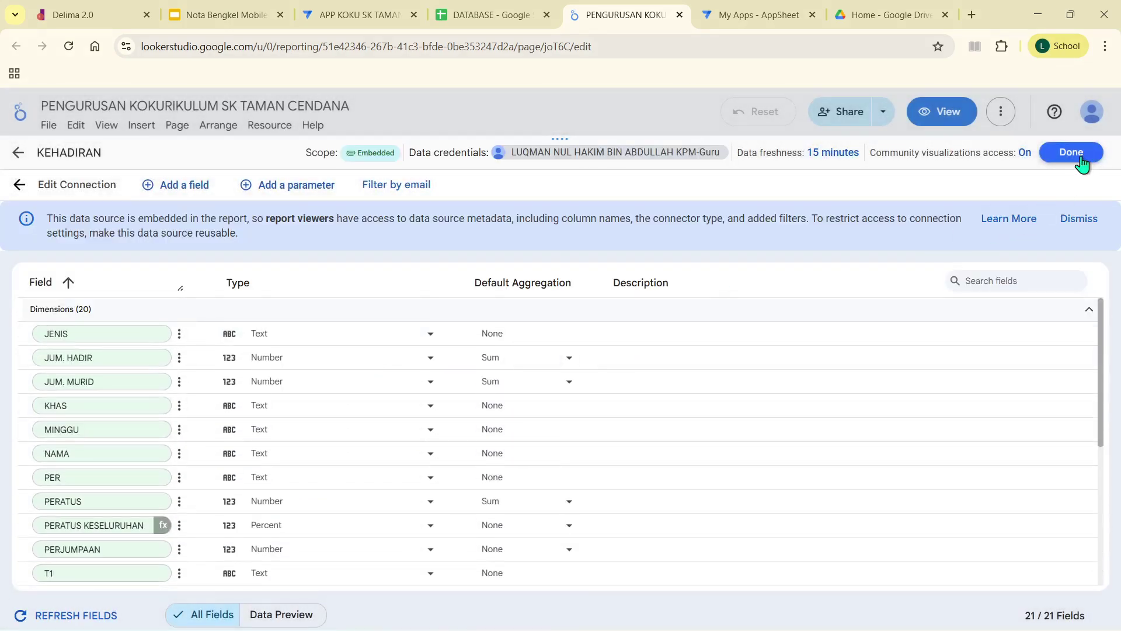
pyautogui.click(1071, 152)
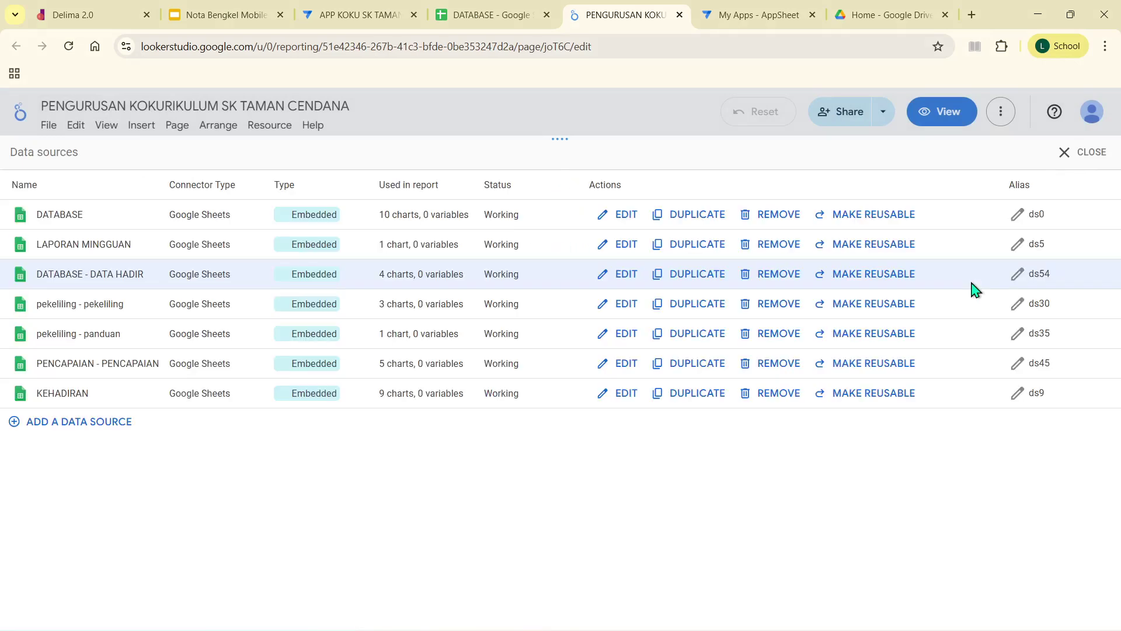
# Step: Switch to the AppSheet app's data tables, open the source spreadsheet of the LAPORAN MINGGUAN table, and copy its URL
pyautogui.click(372, 8)
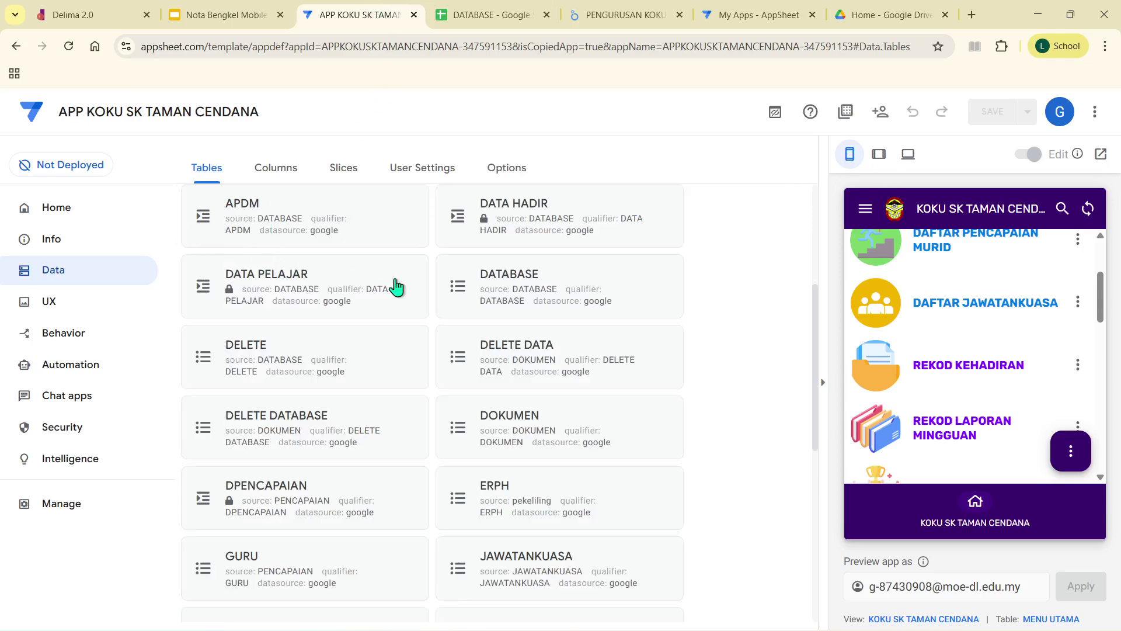
pyautogui.scroll(-1, 390, 298)
pyautogui.scroll(2, 421, 338)
pyautogui.scroll(-7, 373, 373)
pyautogui.click(281, 340)
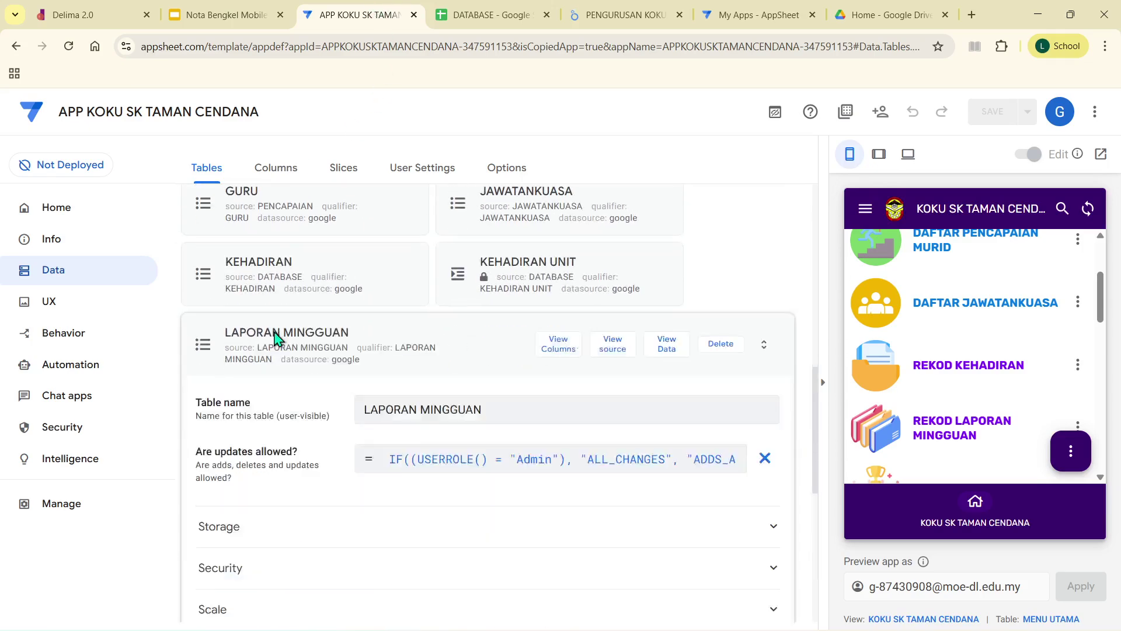
pyautogui.click(613, 220)
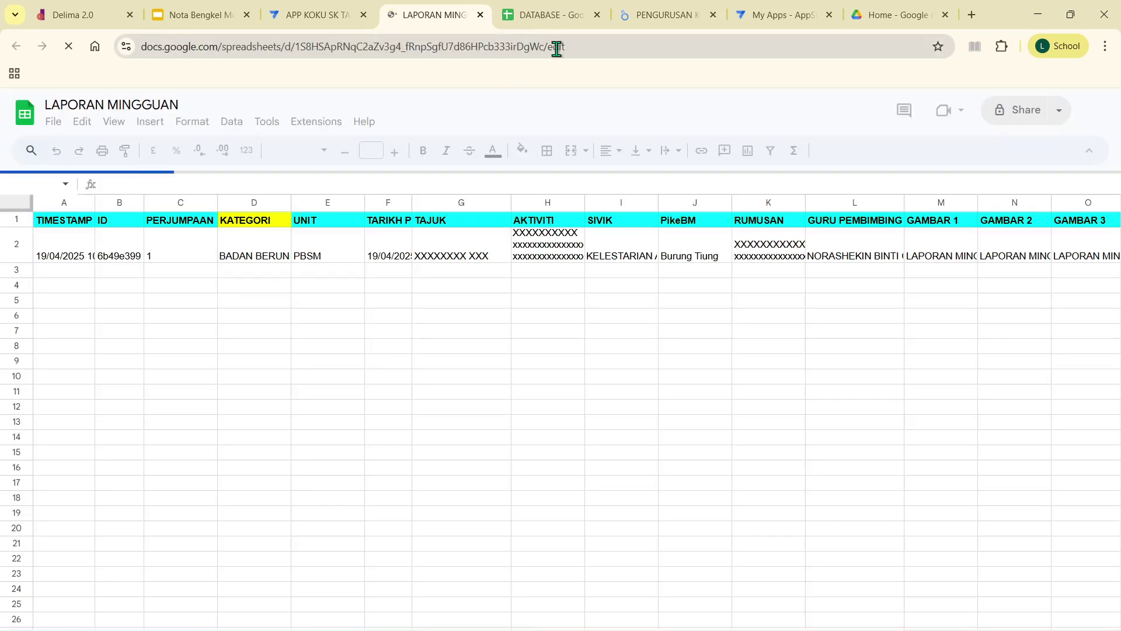
pyautogui.click(556, 51)
pyautogui.rightClick(557, 51)
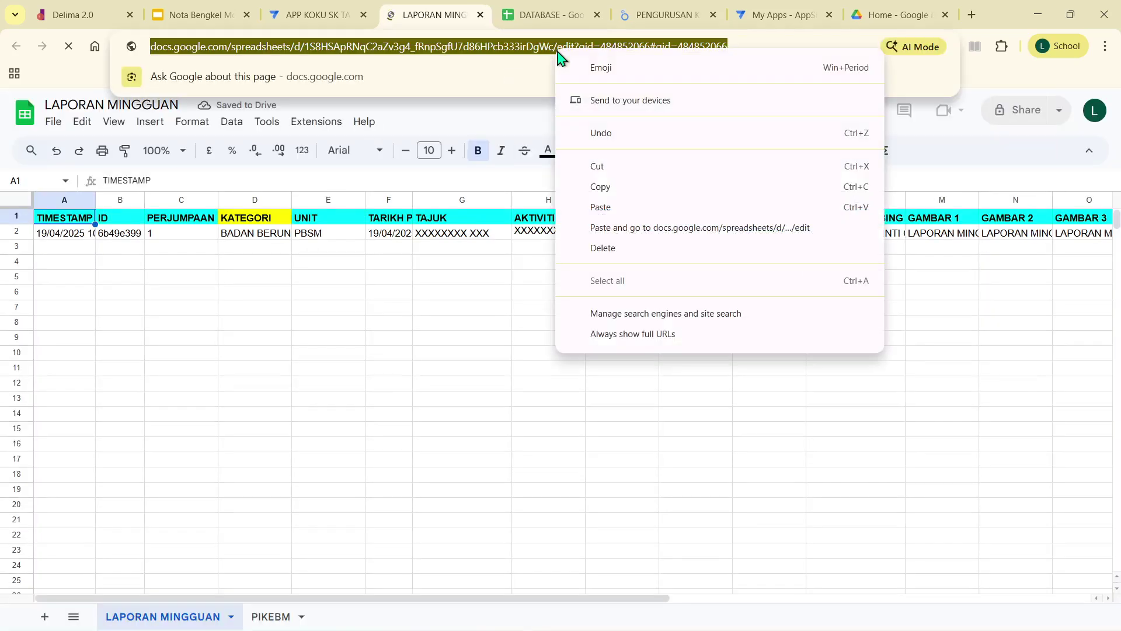
pyautogui.click(613, 187)
# Step: Back in the Looker Studio report, reconnect the LAPORAN MINGGUAN data source by the copied URL to the LAPORAN MINGGUAN worksheet and apply the changes
pyautogui.click(666, 17)
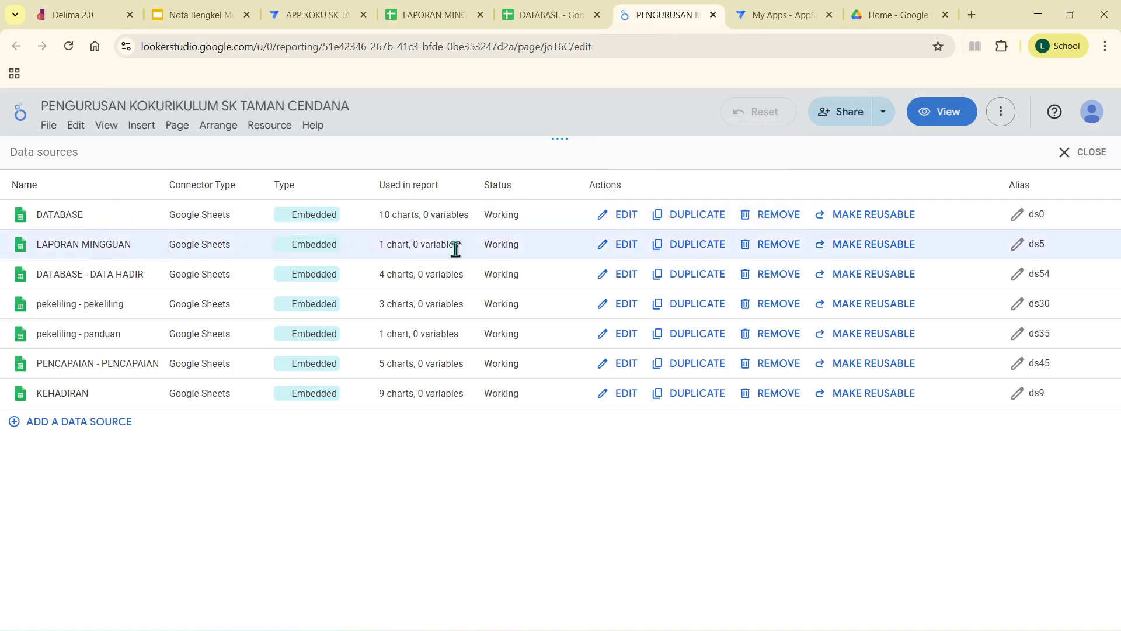
pyautogui.click(600, 245)
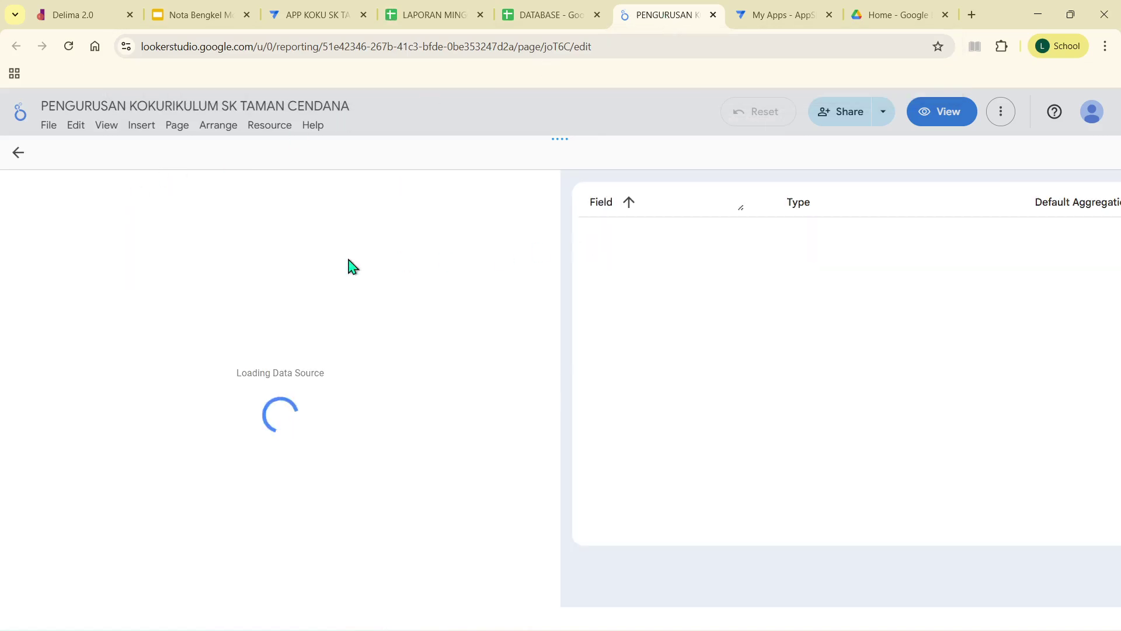
pyautogui.click(26, 419)
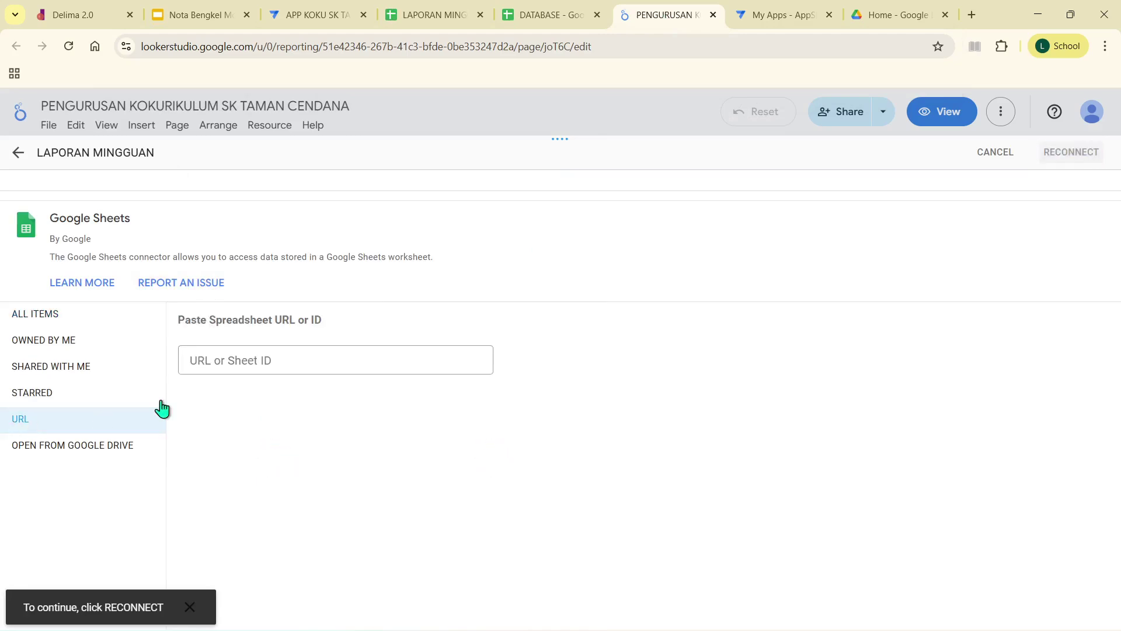
pyautogui.click(262, 358)
pyautogui.rightClick(258, 357)
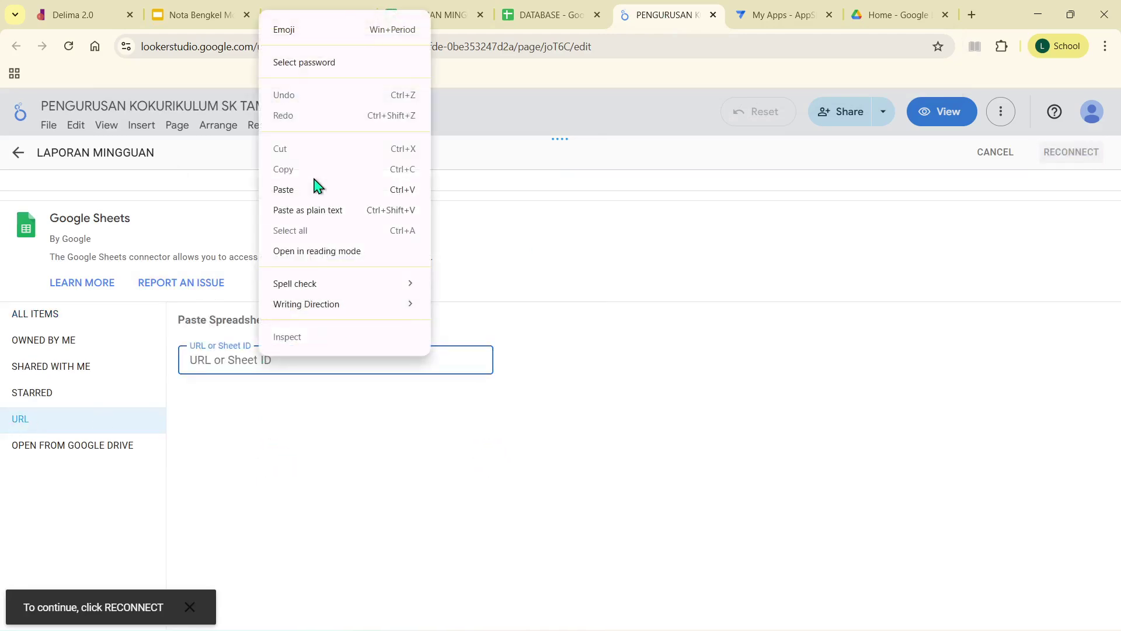
pyautogui.click(284, 190)
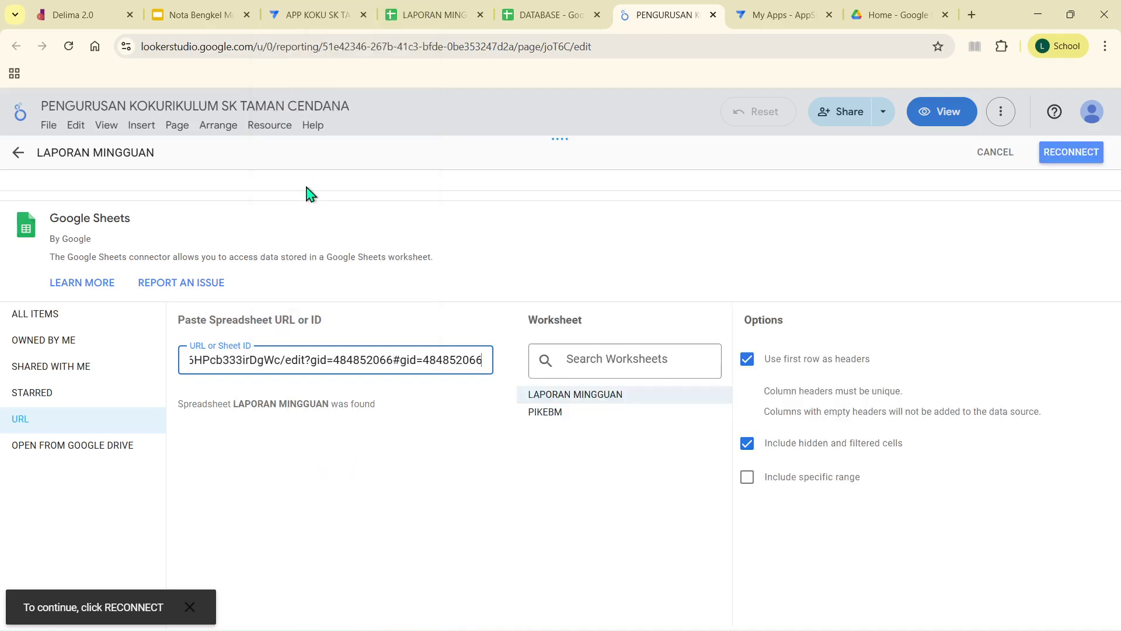
pyautogui.click(697, 396)
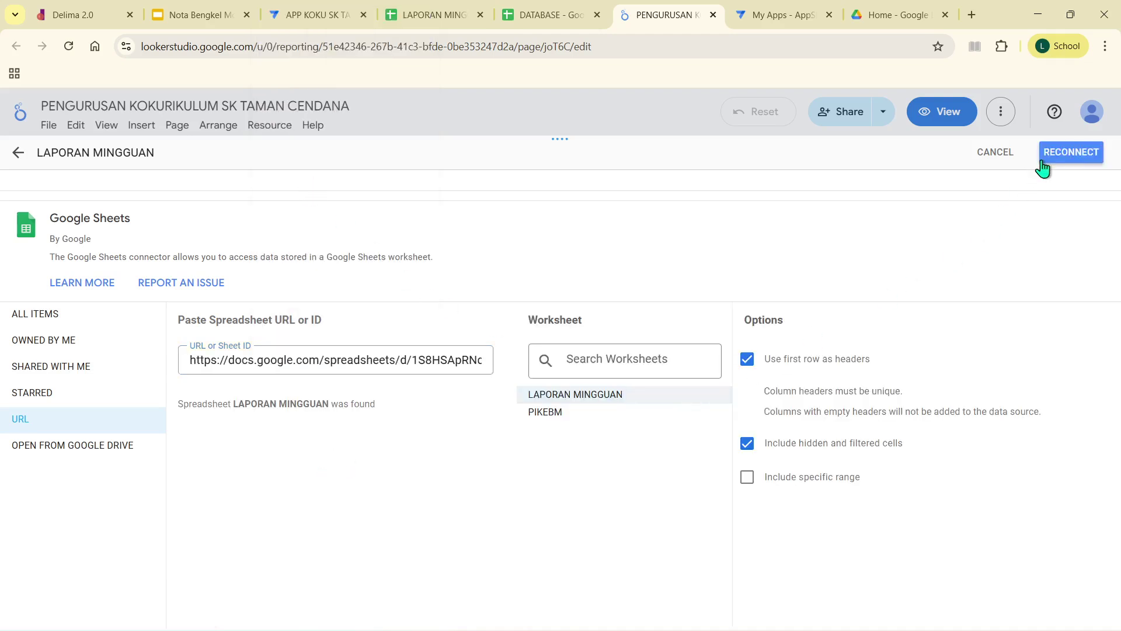
pyautogui.click(1071, 157)
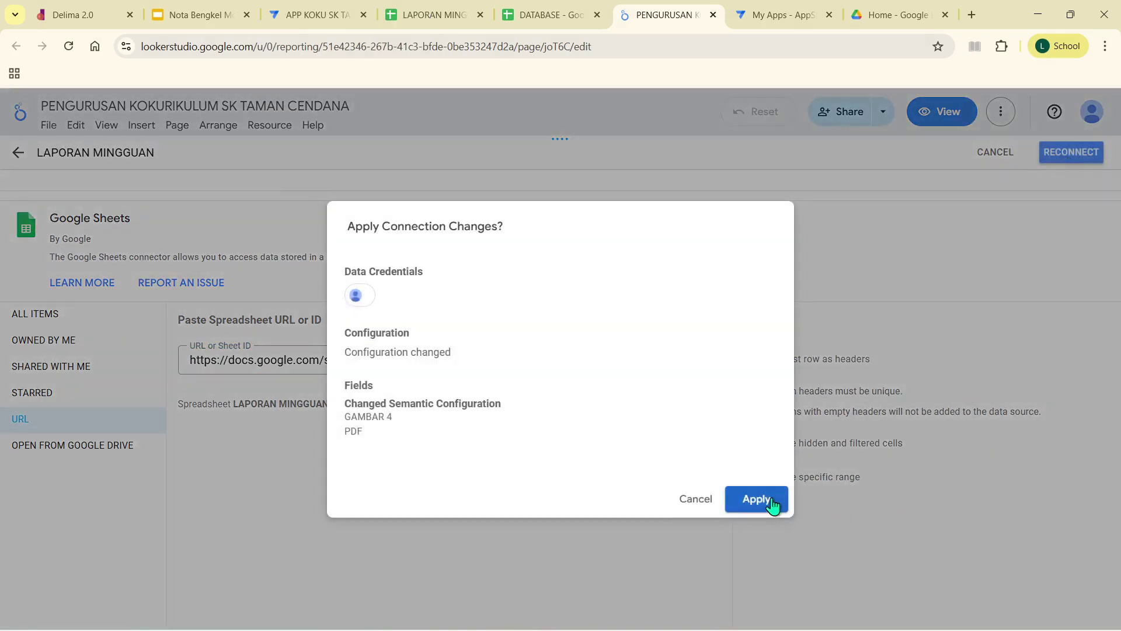
pyautogui.click(772, 502)
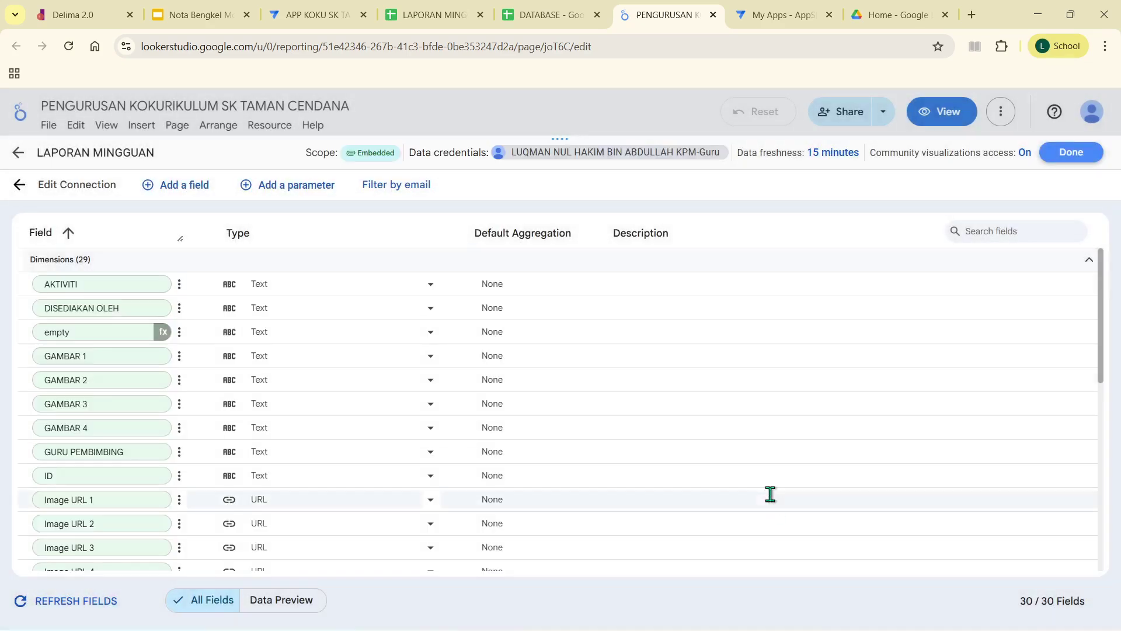
# Step: Unhide the Laporan field of the LAPORAN MINGGUAN data source and finish editing the source
pyautogui.scroll(-6, 295, 387)
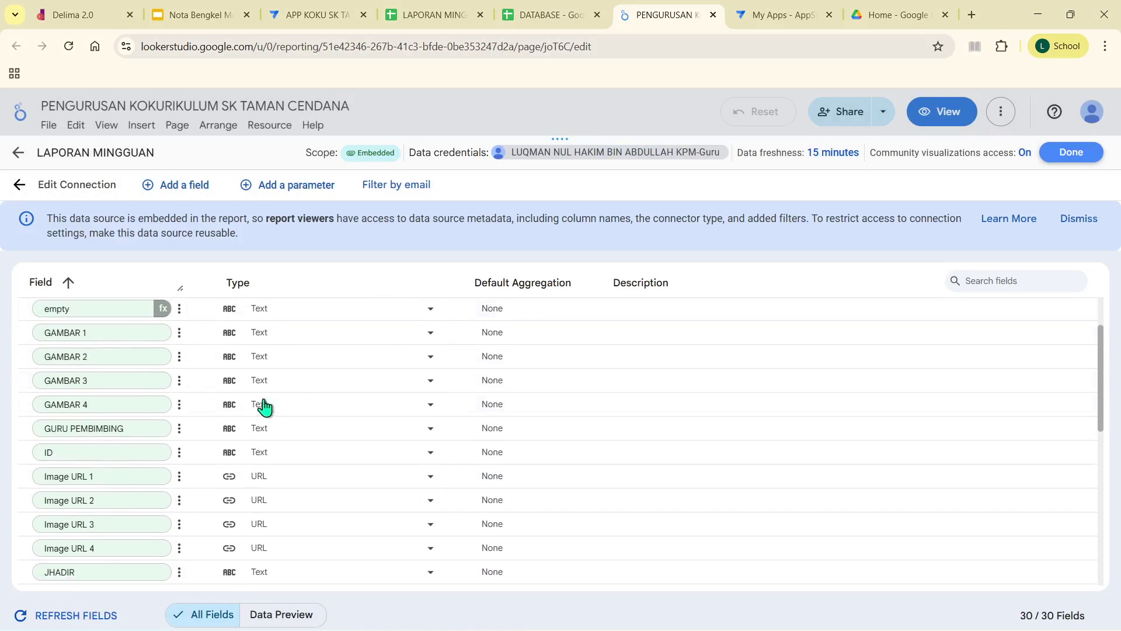
pyautogui.click(179, 353)
pyautogui.click(220, 493)
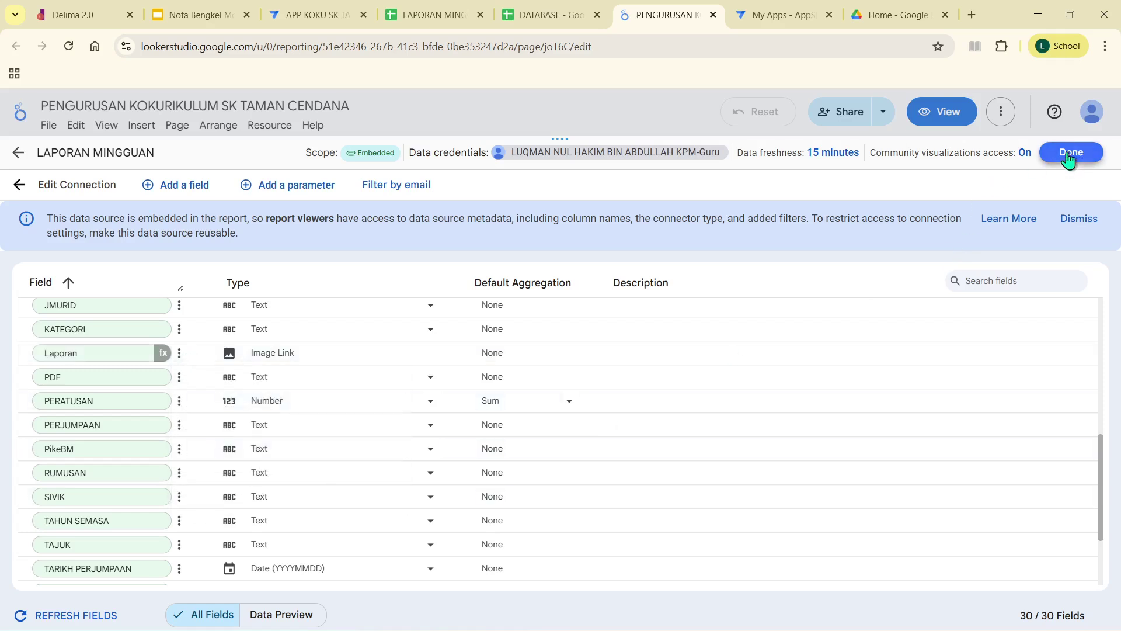
pyautogui.click(1068, 156)
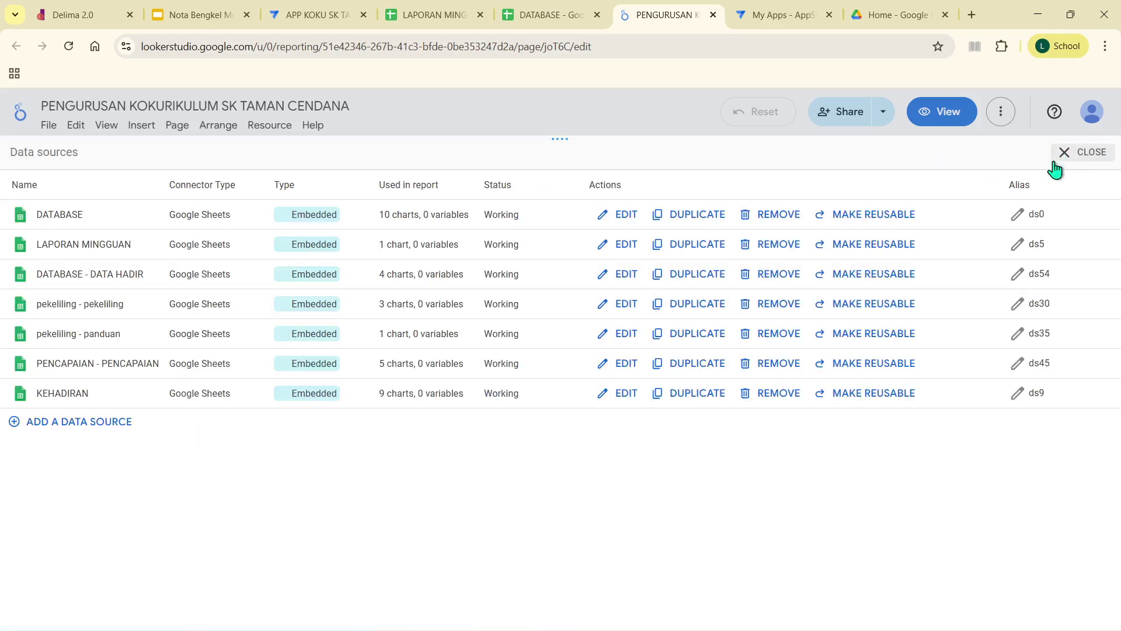
# Step: Switch to the AppSheet app's data tables, open the source spreadsheet of the PENCAPAIAN table, and copy its URL
pyautogui.click(338, 16)
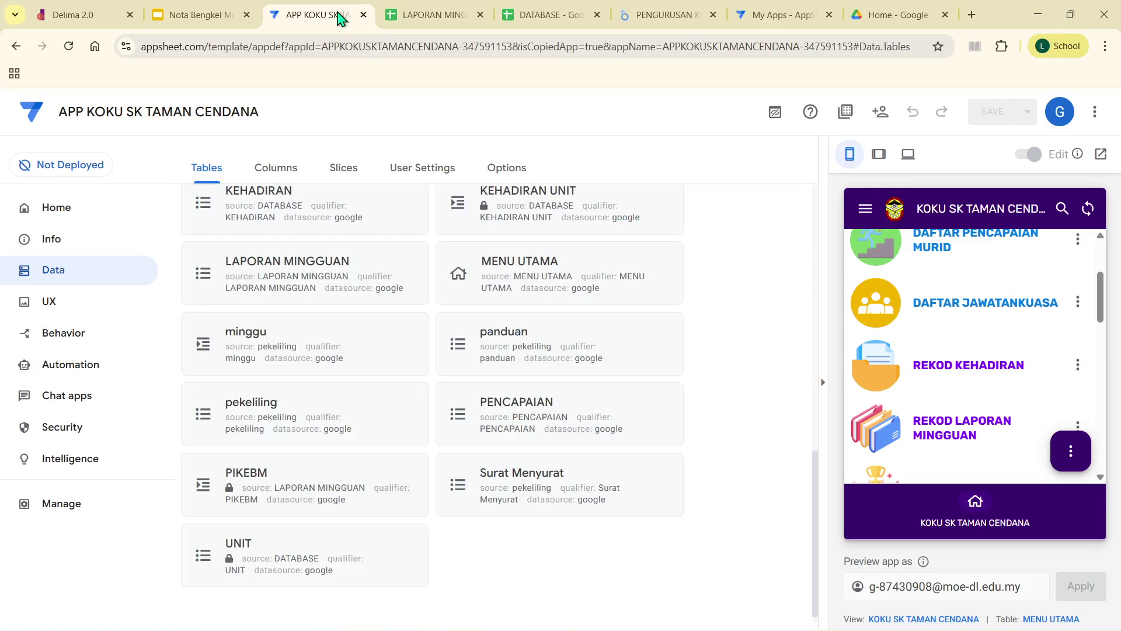
pyautogui.scroll(1, 469, 345)
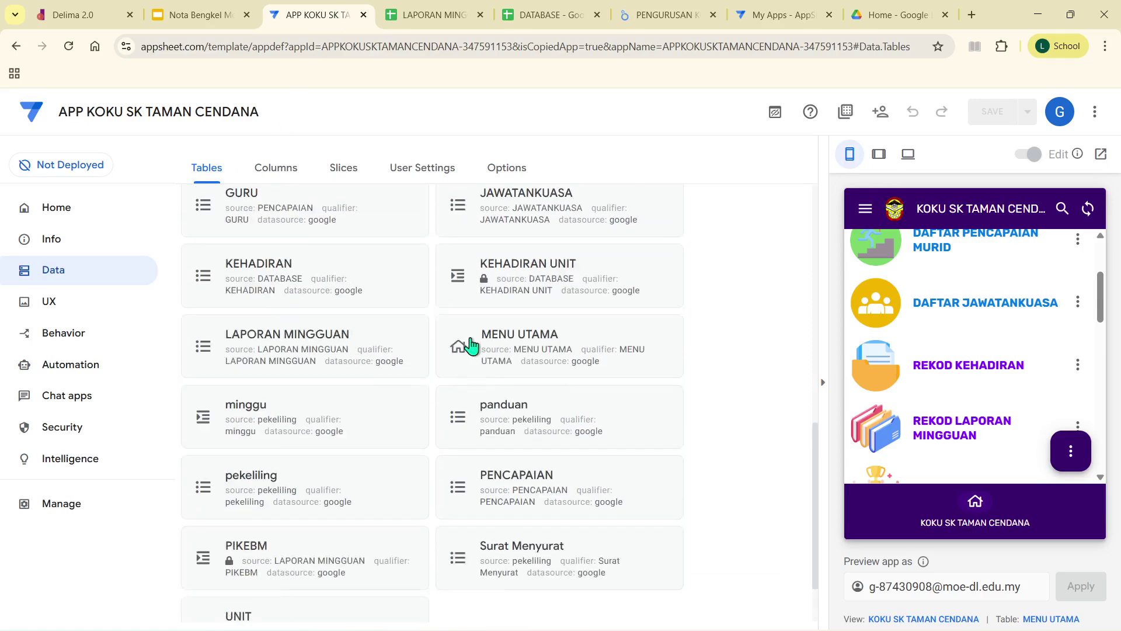
pyautogui.scroll(-1, 504, 409)
pyautogui.click(514, 403)
pyautogui.click(621, 219)
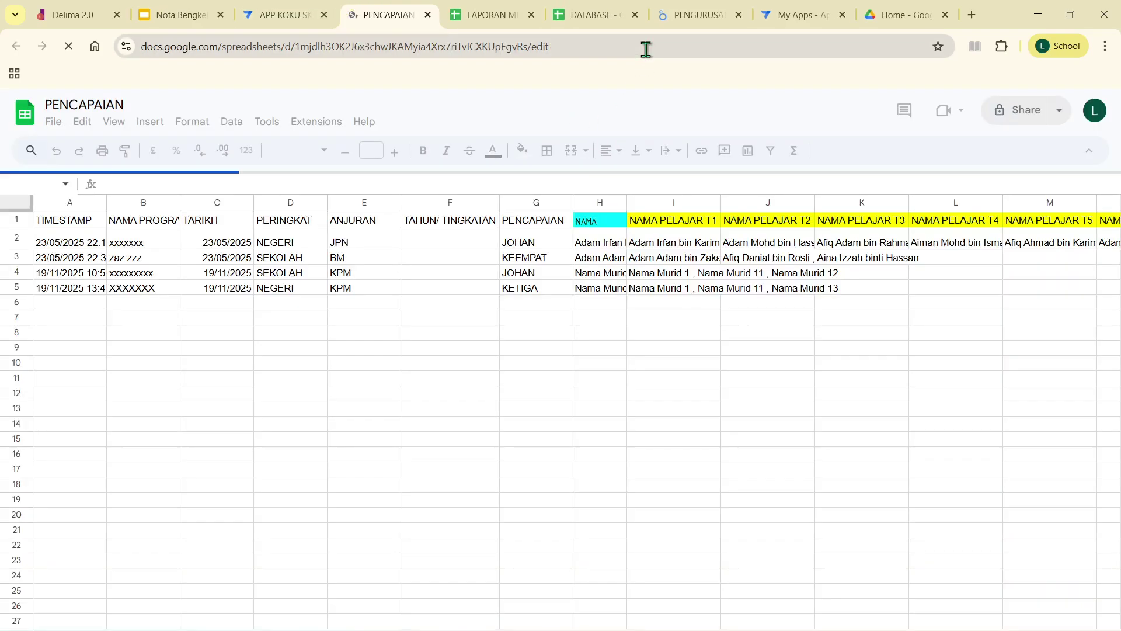
pyautogui.click(646, 49)
pyautogui.rightClick(646, 51)
pyautogui.click(697, 187)
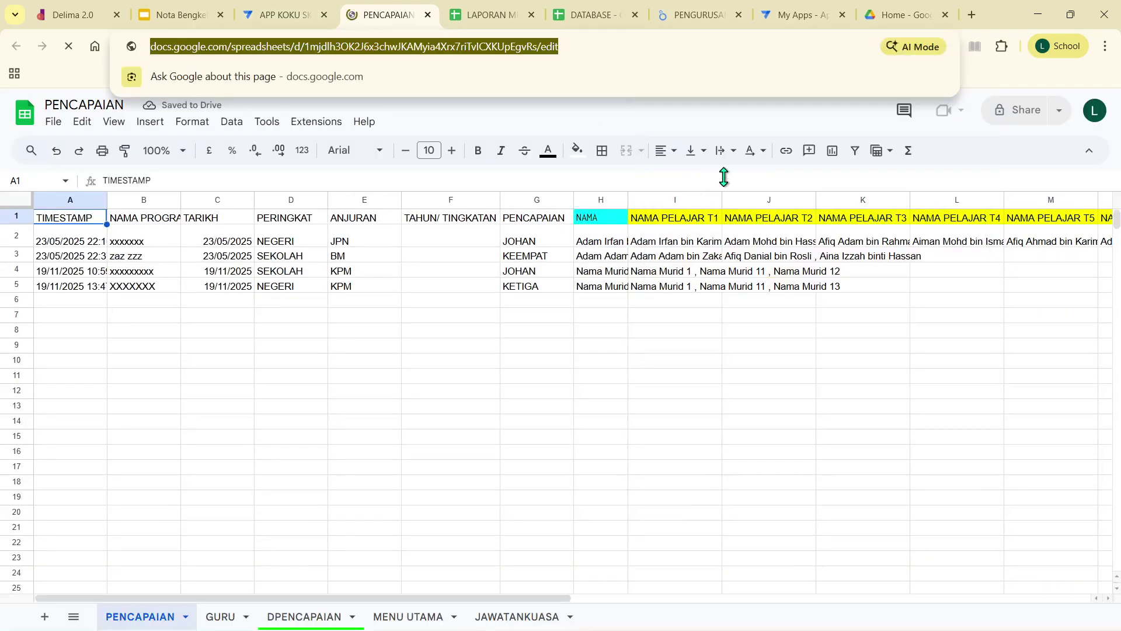
# Step: Back in the Looker Studio report, reconnect the PENCAPAIAN - PENCAPAIAN data source by the copied URL to the PENCAPAIAN worksheet and apply the changes
pyautogui.click(803, 18)
pyautogui.click(692, 15)
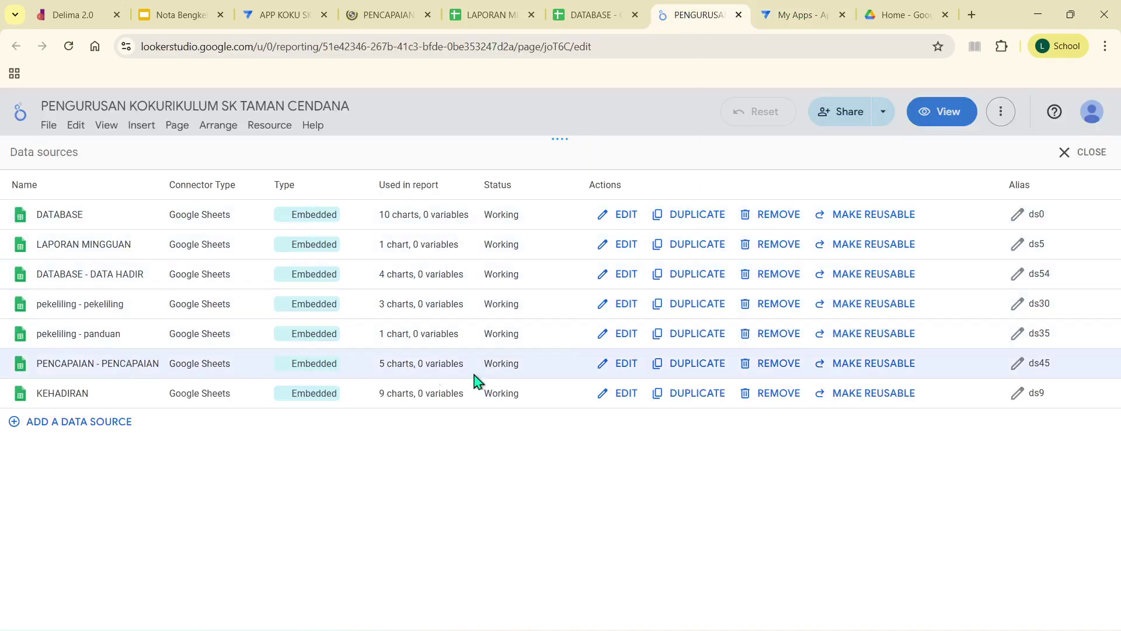
pyautogui.click(621, 364)
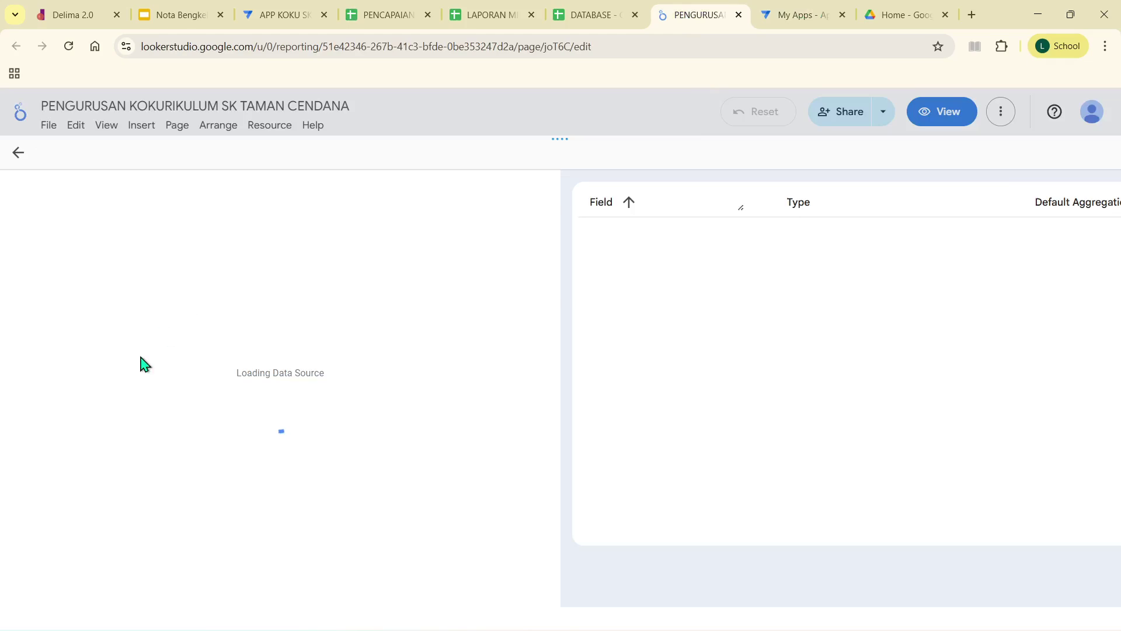
pyautogui.click(77, 420)
pyautogui.click(268, 361)
pyautogui.rightClick(270, 362)
pyautogui.click(320, 199)
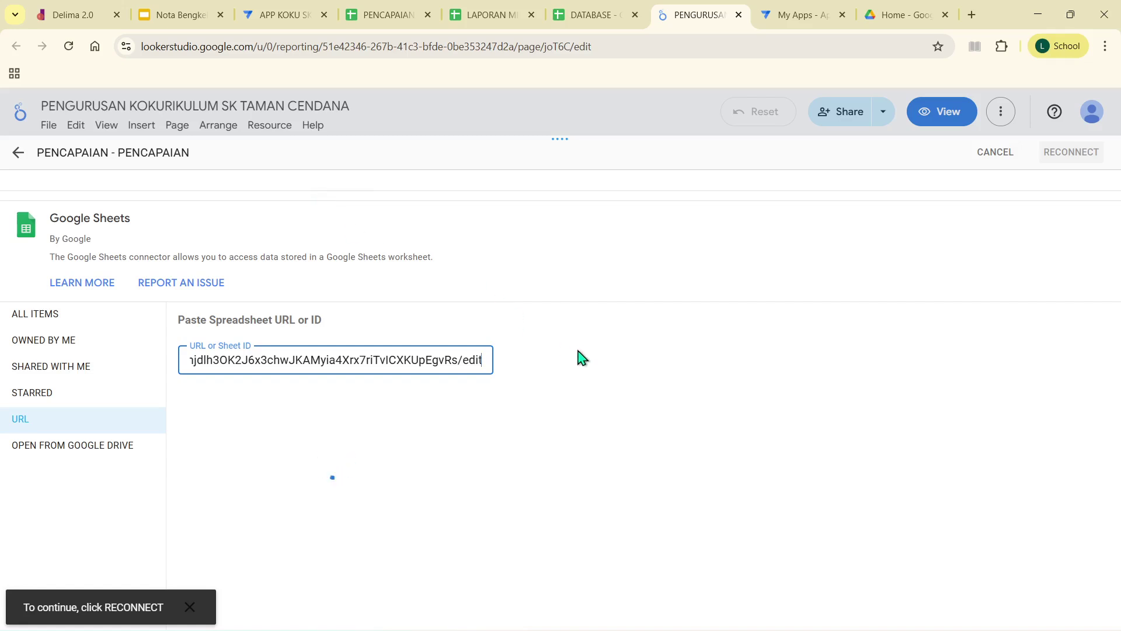
pyautogui.click(651, 394)
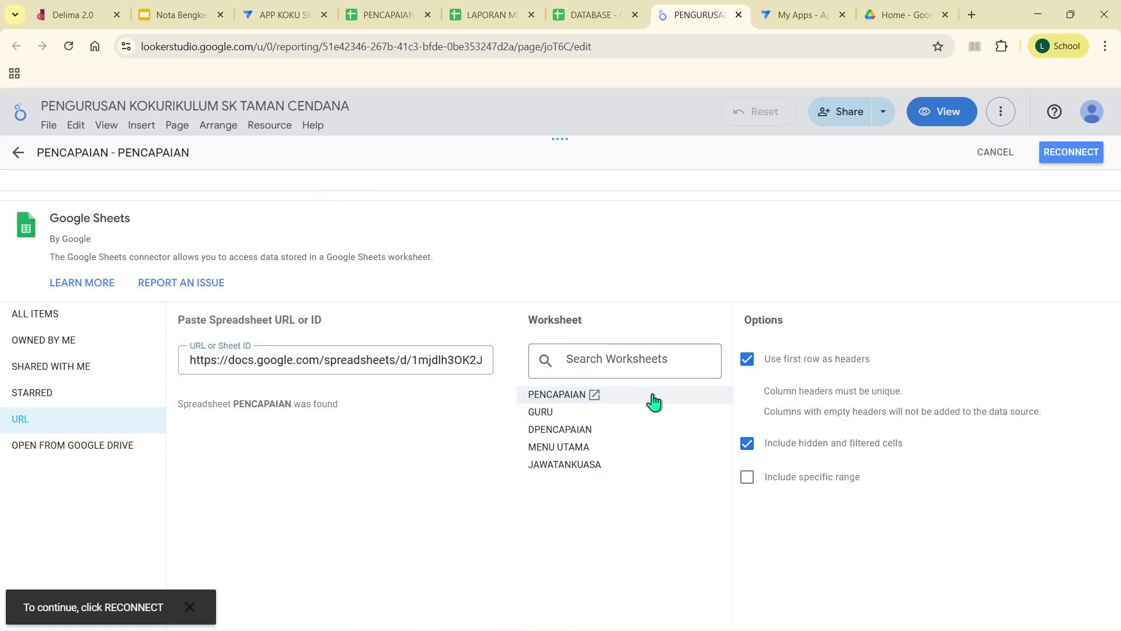
pyautogui.click(1058, 159)
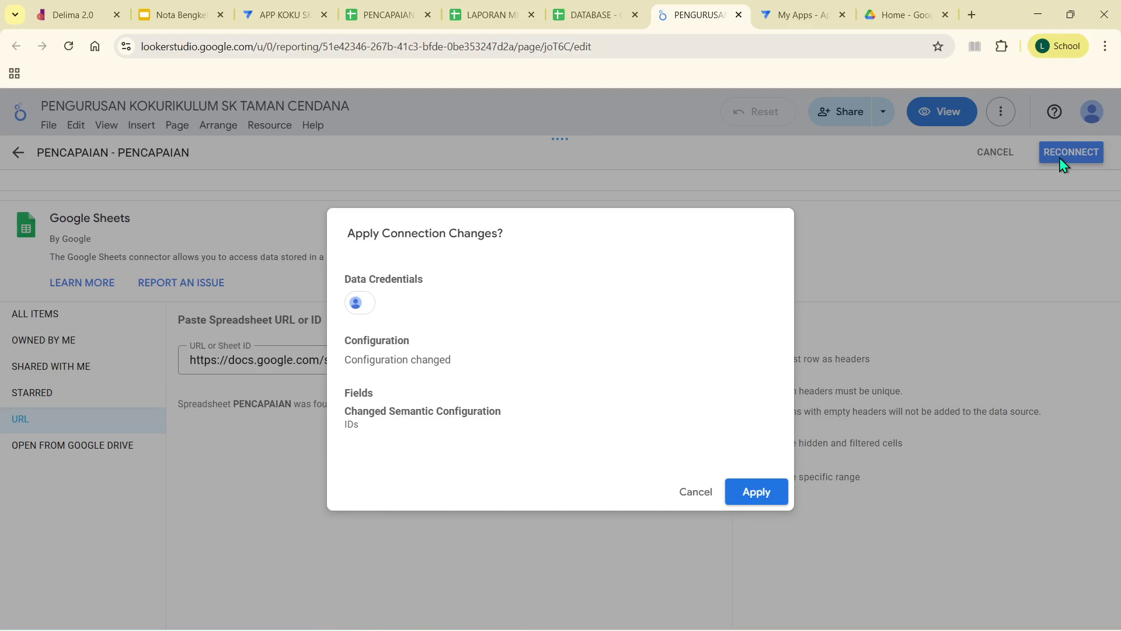
pyautogui.click(757, 495)
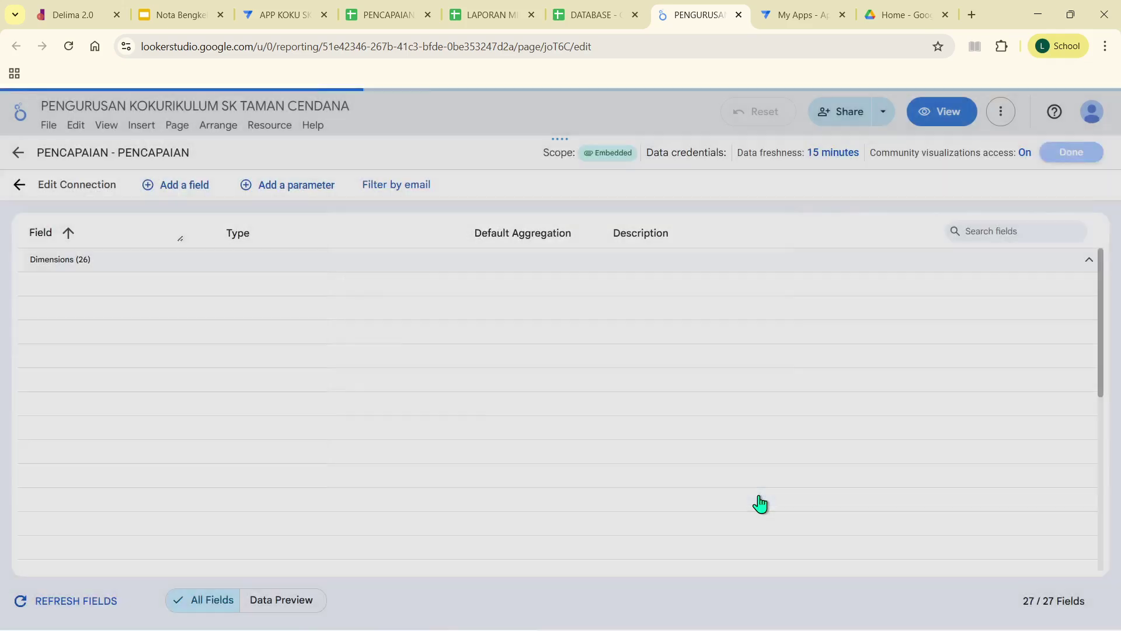
# Step: Unhide the LAPORAN field of the PENCAPAIAN - PENCAPAIAN data source and finish editing the source
pyautogui.scroll(-1, 210, 400)
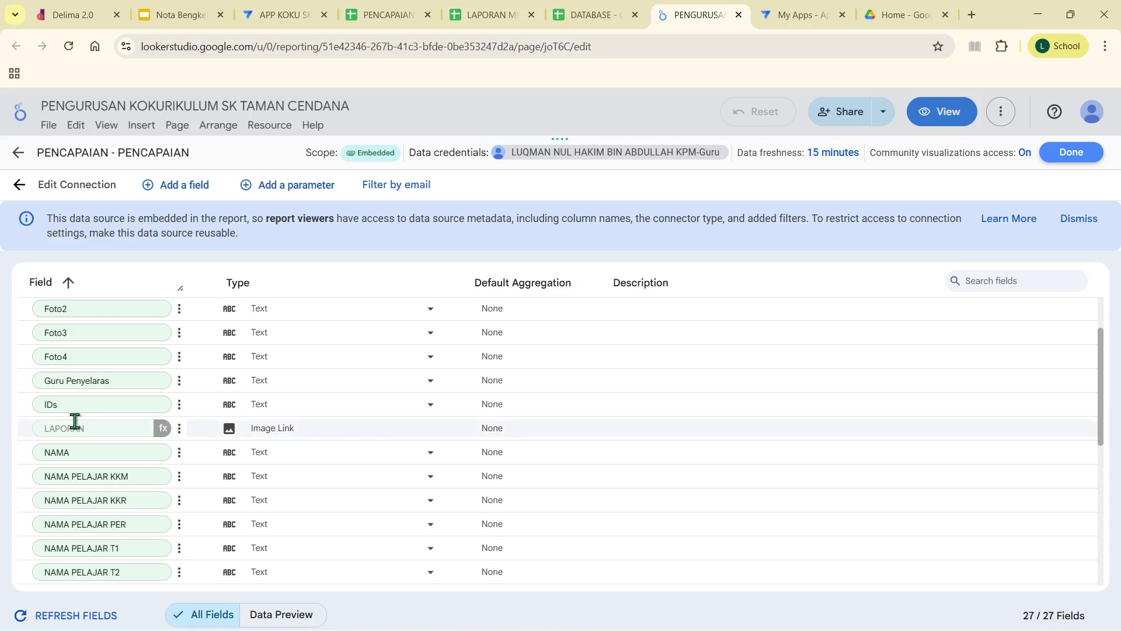
pyautogui.click(181, 433)
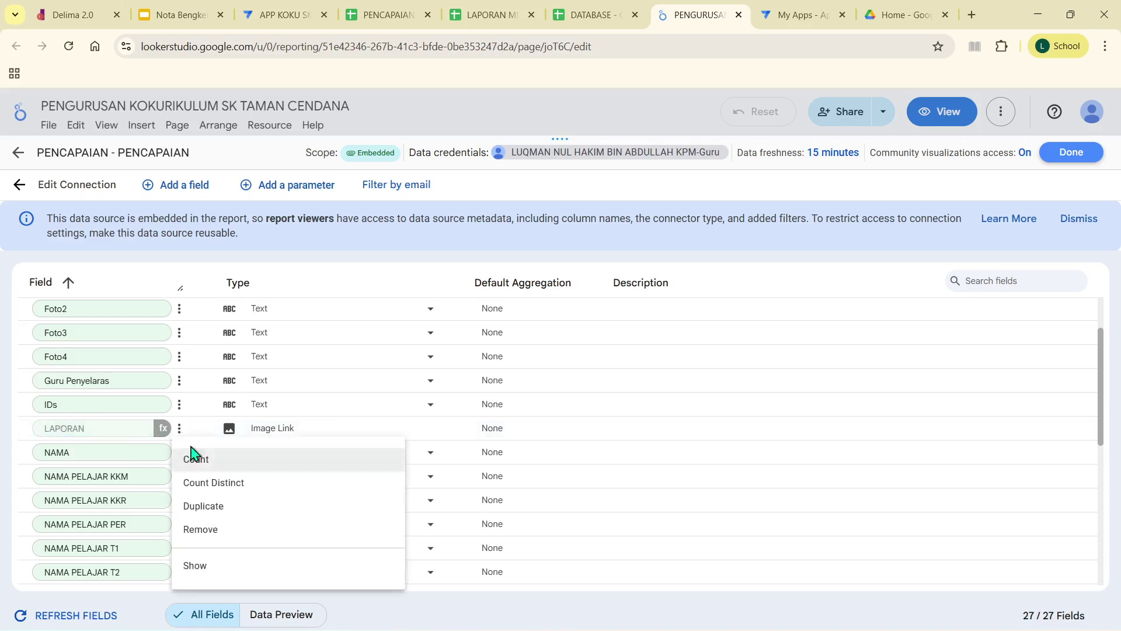
pyautogui.click(212, 567)
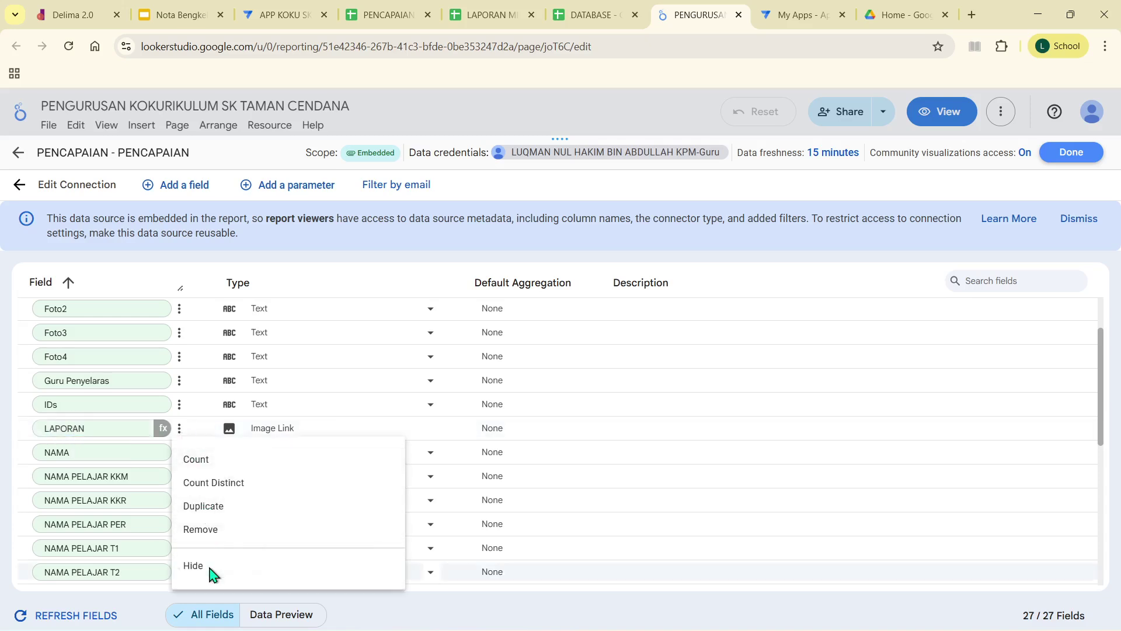
pyautogui.click(1068, 153)
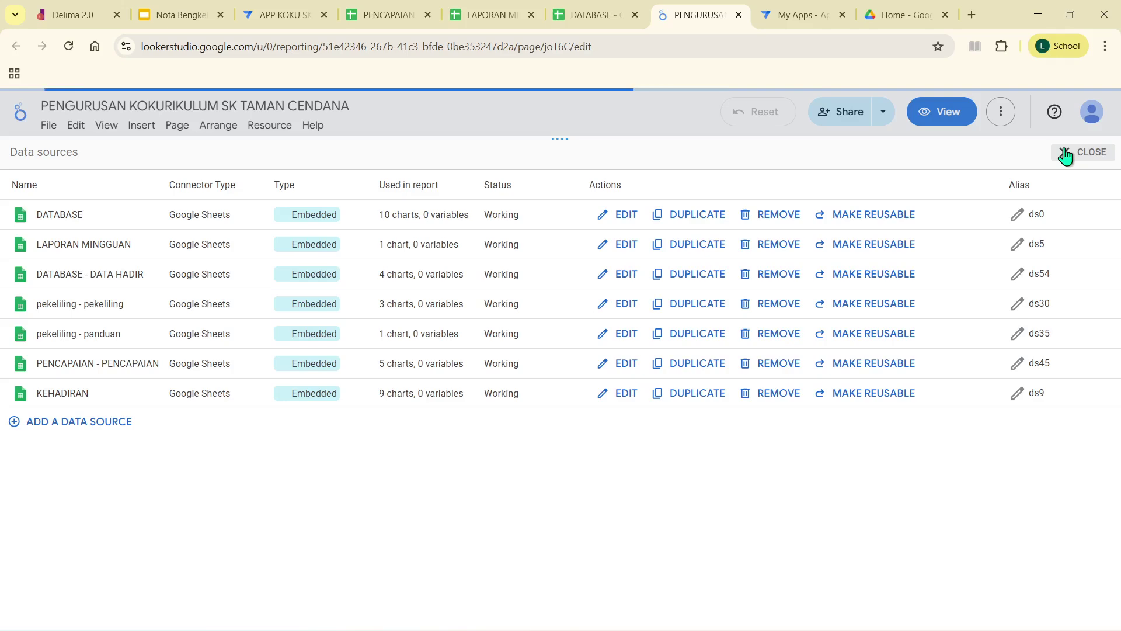
# Step: Switch to the AppSheet app's data tables, open the pekeliling table's source spreadsheet, close the other open spreadsheets, and copy the pekeliling spreadsheet's URL
pyautogui.click(288, 12)
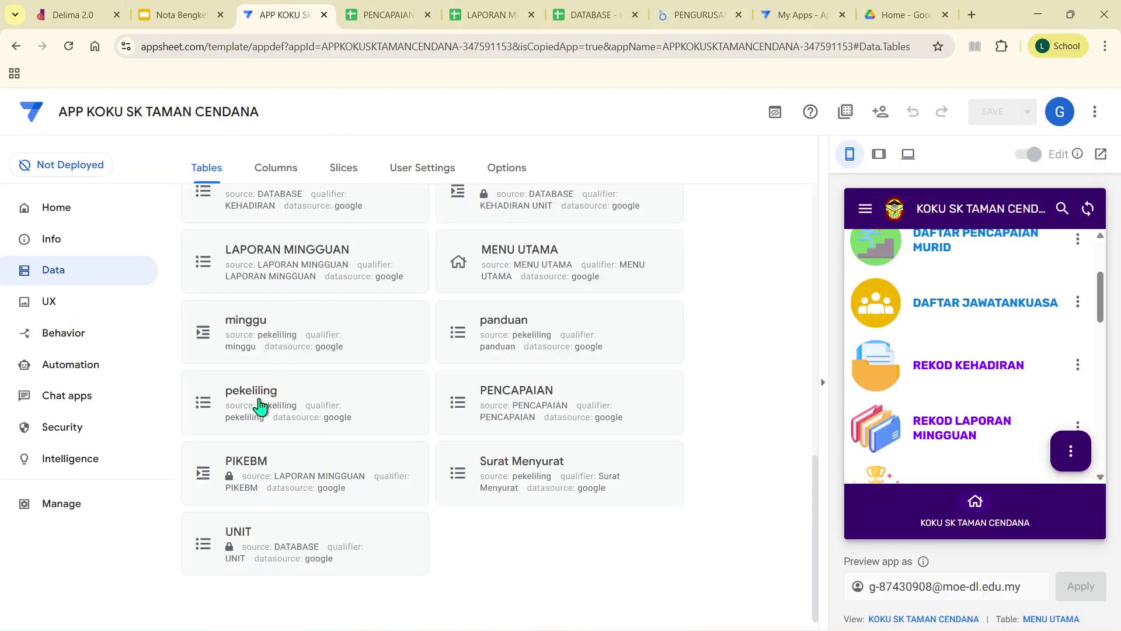
pyautogui.click(261, 405)
pyautogui.click(613, 218)
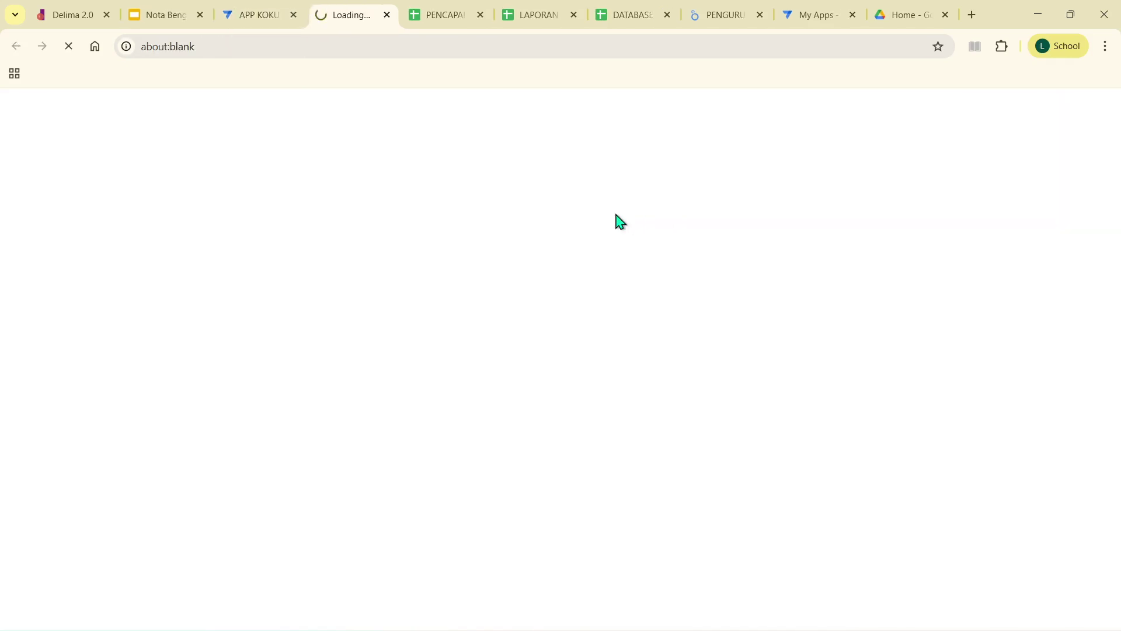
pyautogui.click(480, 16)
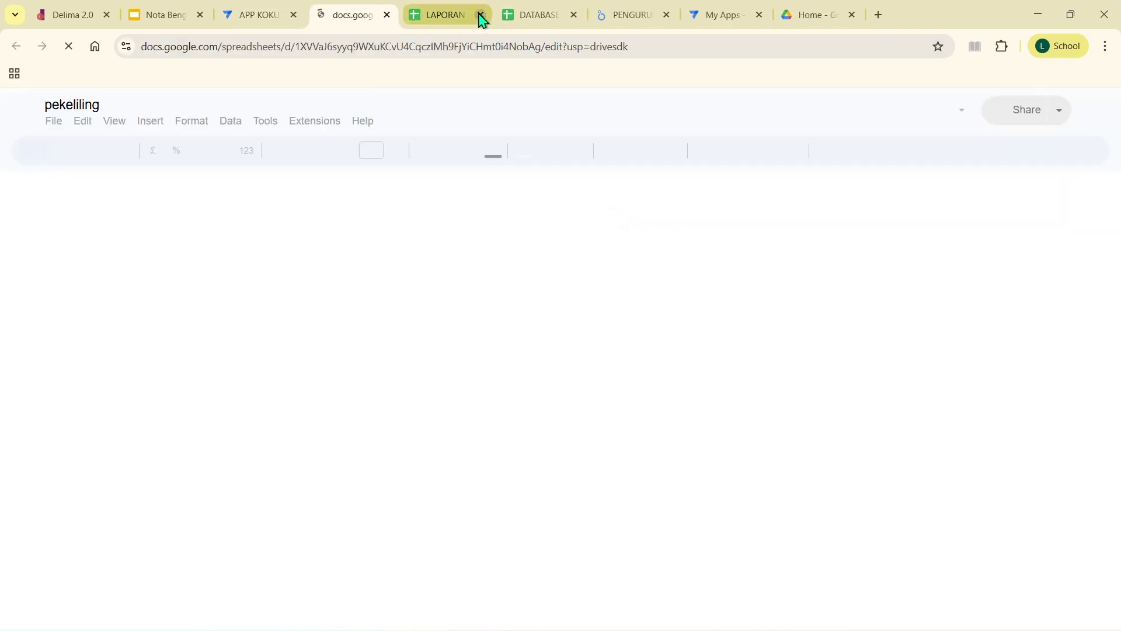
pyautogui.click(481, 16)
pyautogui.click(481, 16)
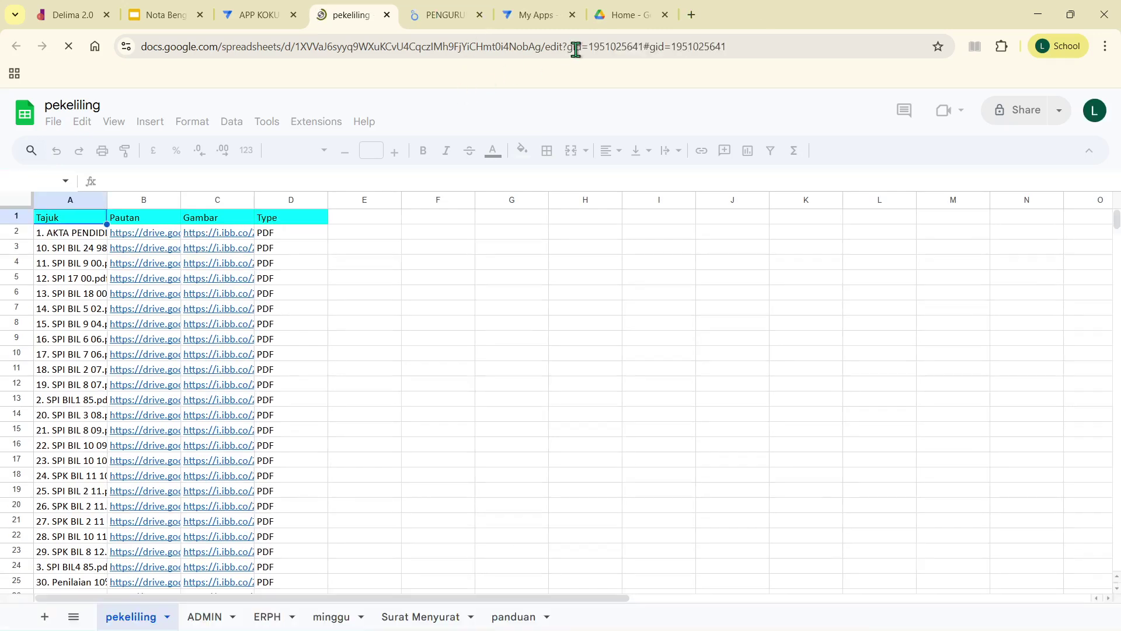
pyautogui.click(600, 46)
pyautogui.rightClick(602, 50)
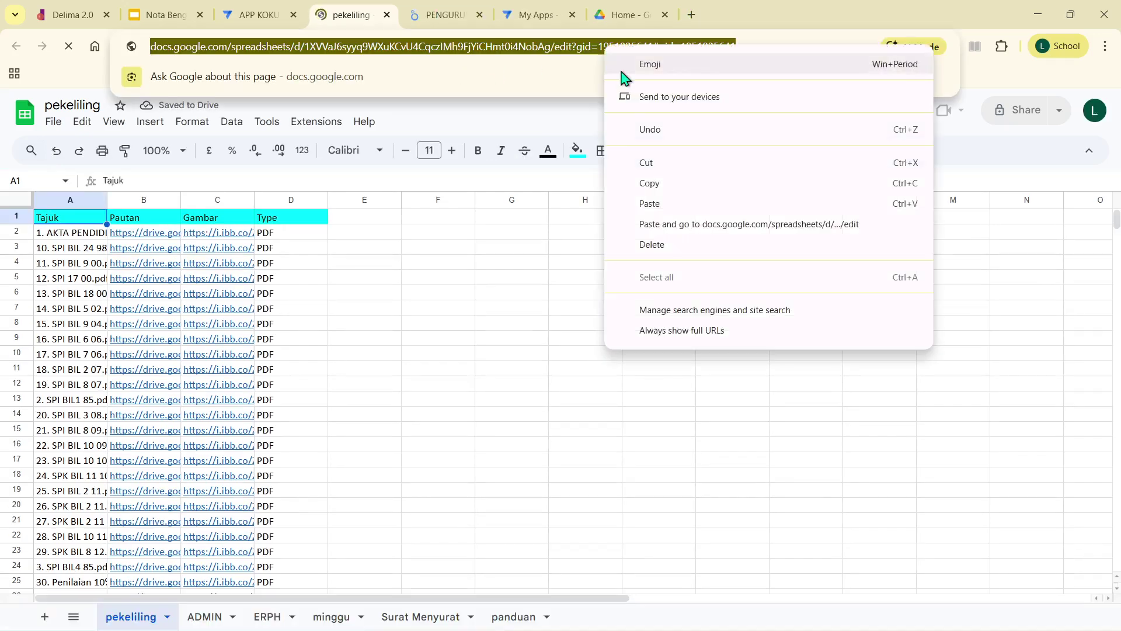
pyautogui.click(658, 181)
# Step: Back in the Looker Studio report, reconnect the pekeliling - pekeliling data source by the copied URL to the pekeliling worksheet and apply the changes
pyautogui.click(612, 11)
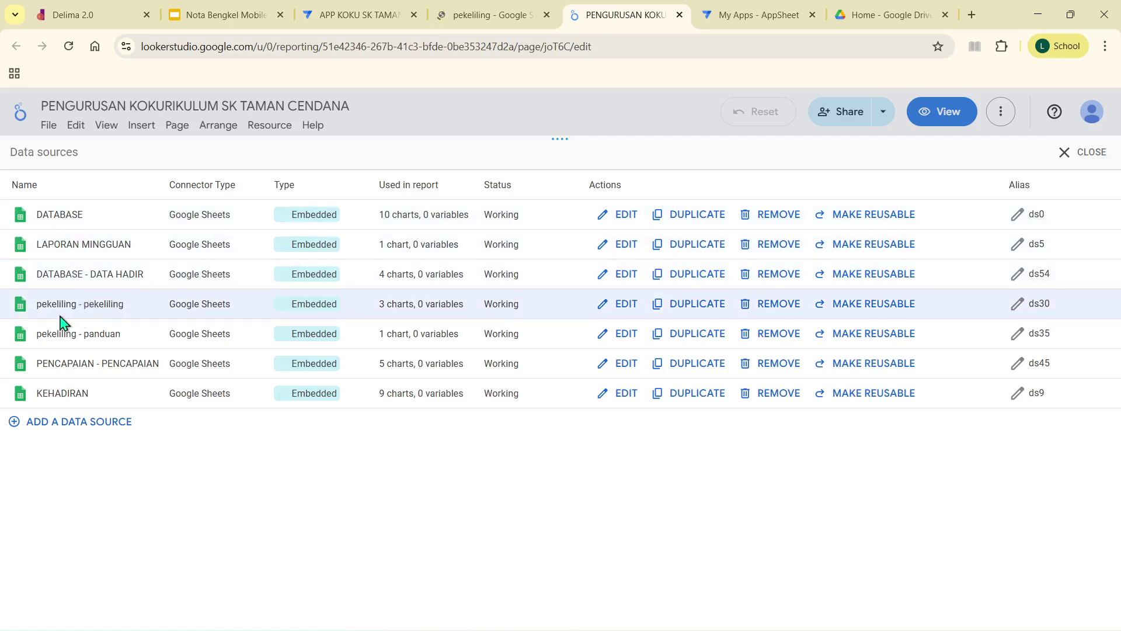
pyautogui.click(606, 309)
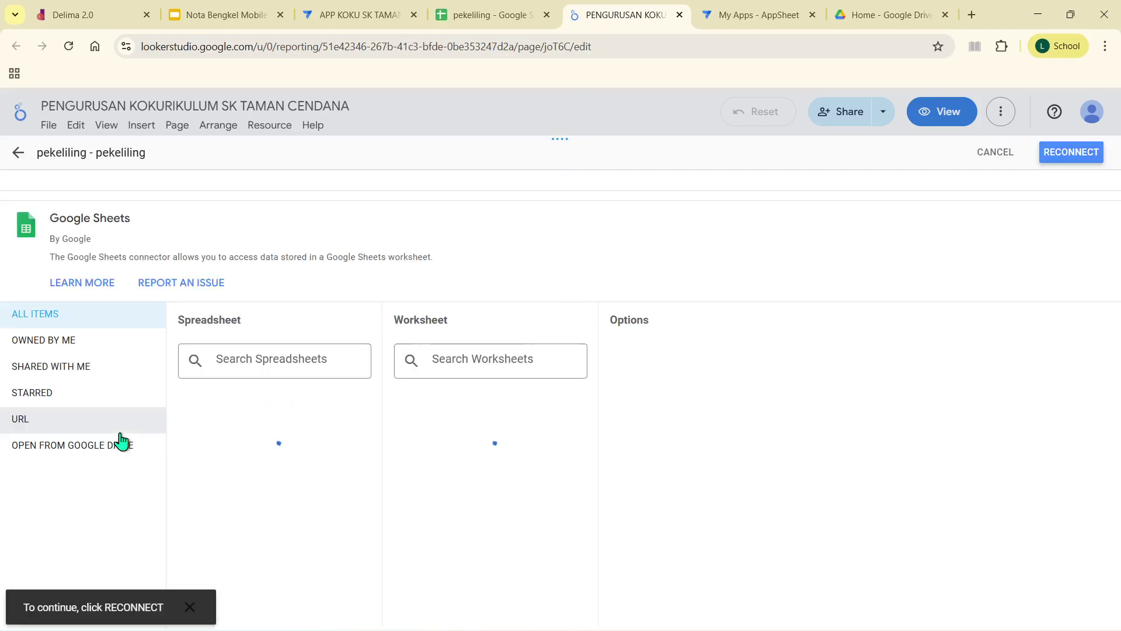
pyautogui.click(32, 425)
pyautogui.click(265, 360)
pyautogui.rightClick(264, 360)
pyautogui.click(313, 191)
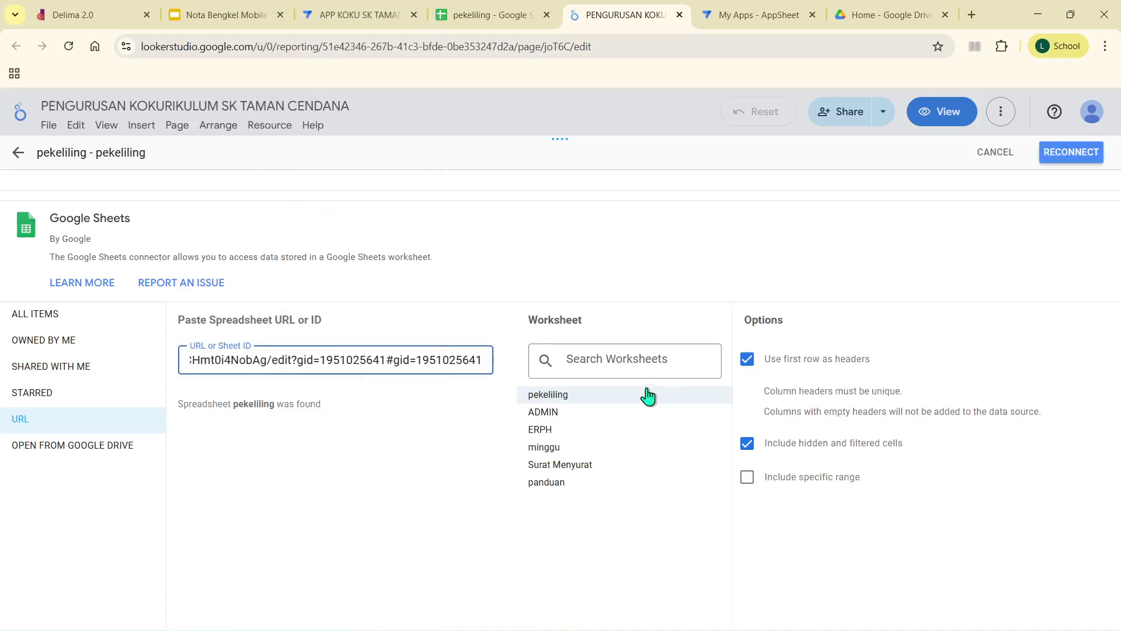
pyautogui.click(646, 401)
pyautogui.click(1064, 156)
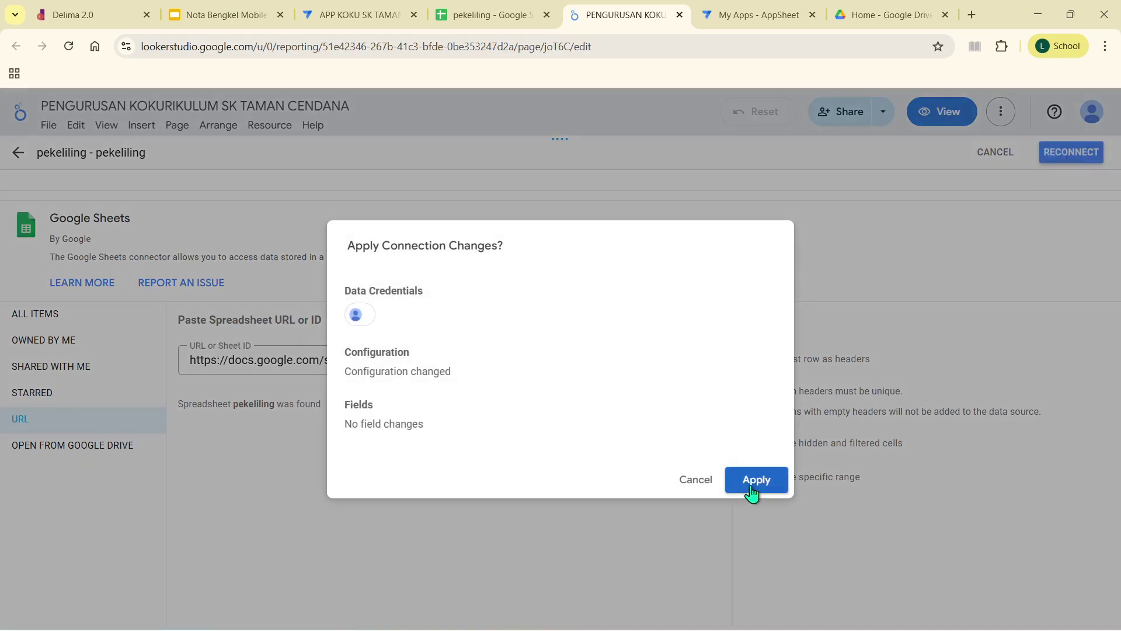
pyautogui.click(754, 488)
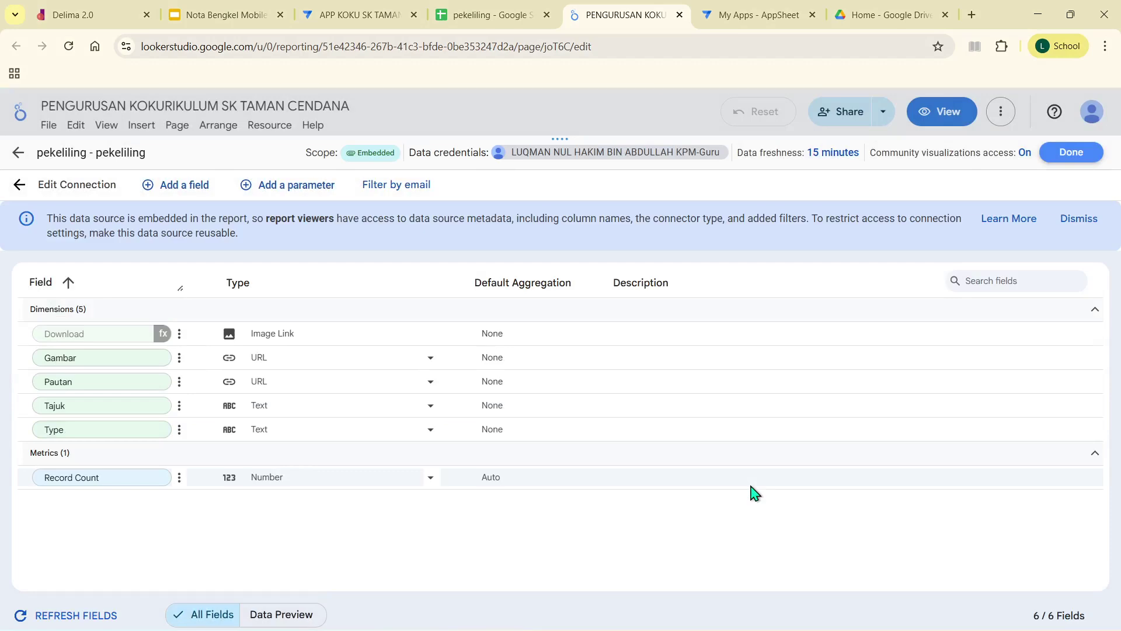
# Step: Unhide the Download field of the pekeliling - pekeliling data source and finish editing the source
pyautogui.click(179, 334)
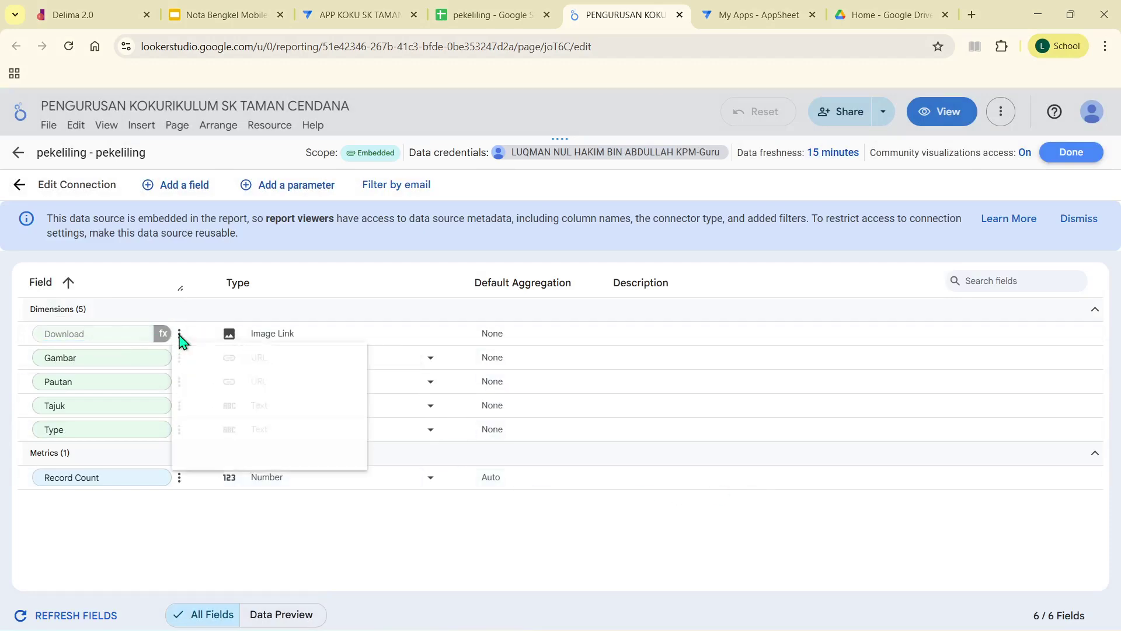
pyautogui.click(229, 471)
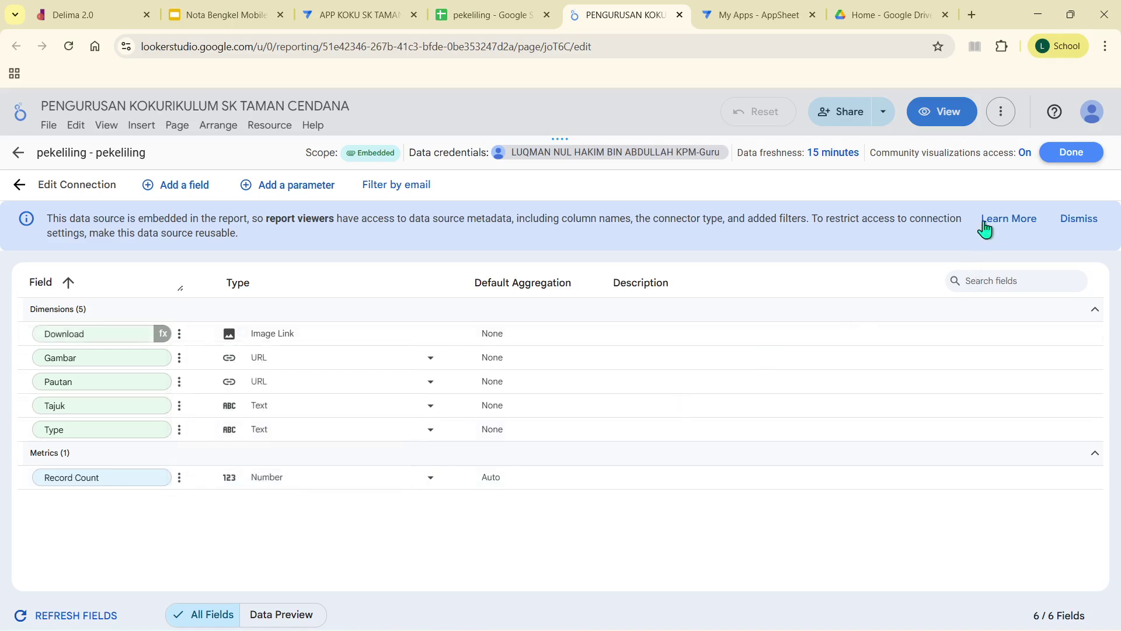
pyautogui.click(1071, 153)
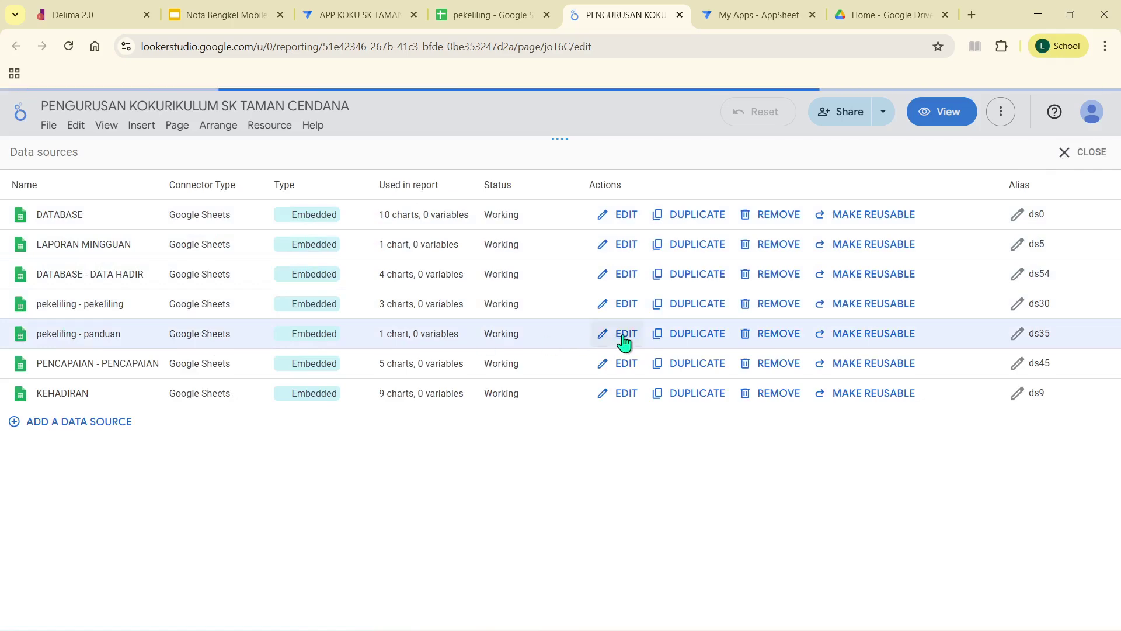
# Step: Reconnect the pekeliling - panduan data source by the same copied URL to the panduan worksheet and apply the changes
pyautogui.click(623, 341)
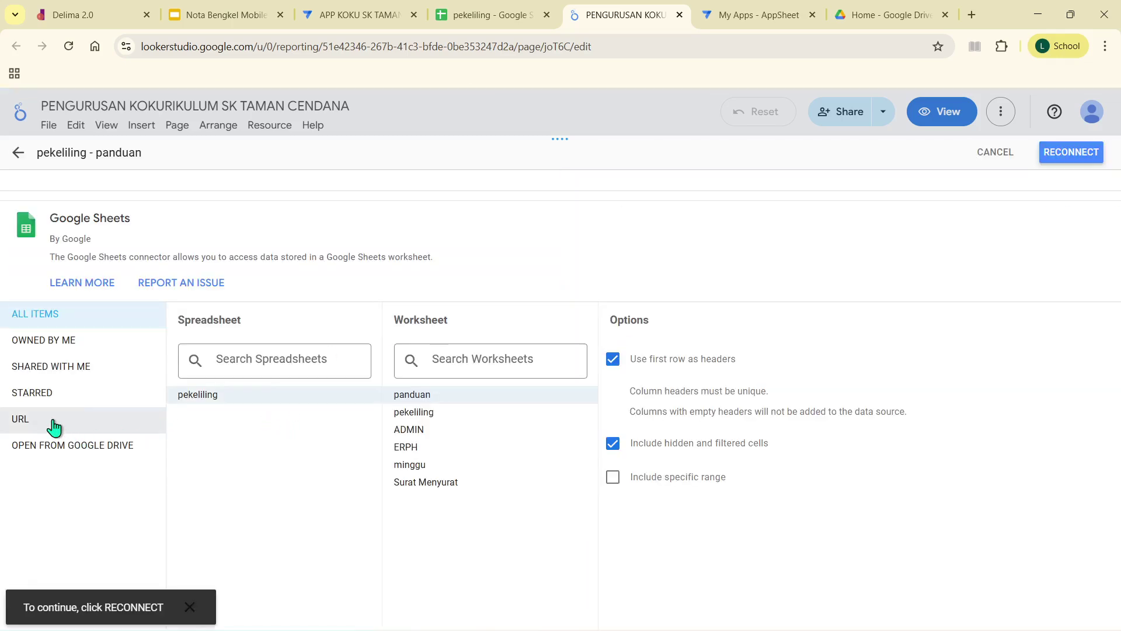
pyautogui.click(54, 427)
pyautogui.click(276, 365)
pyautogui.click(341, 202)
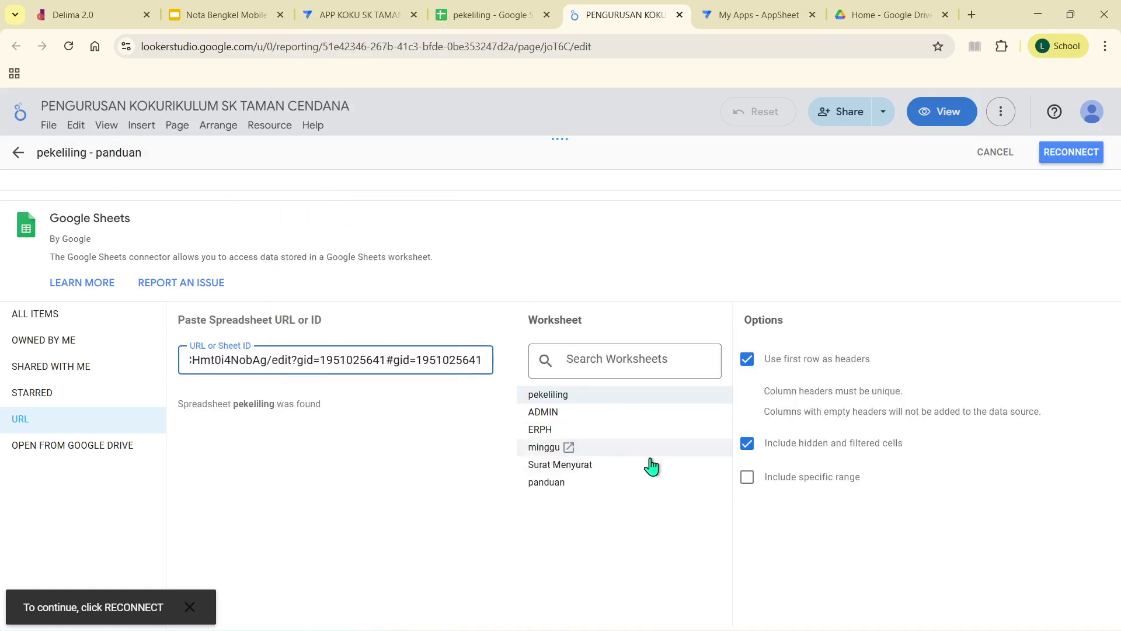
pyautogui.click(1074, 153)
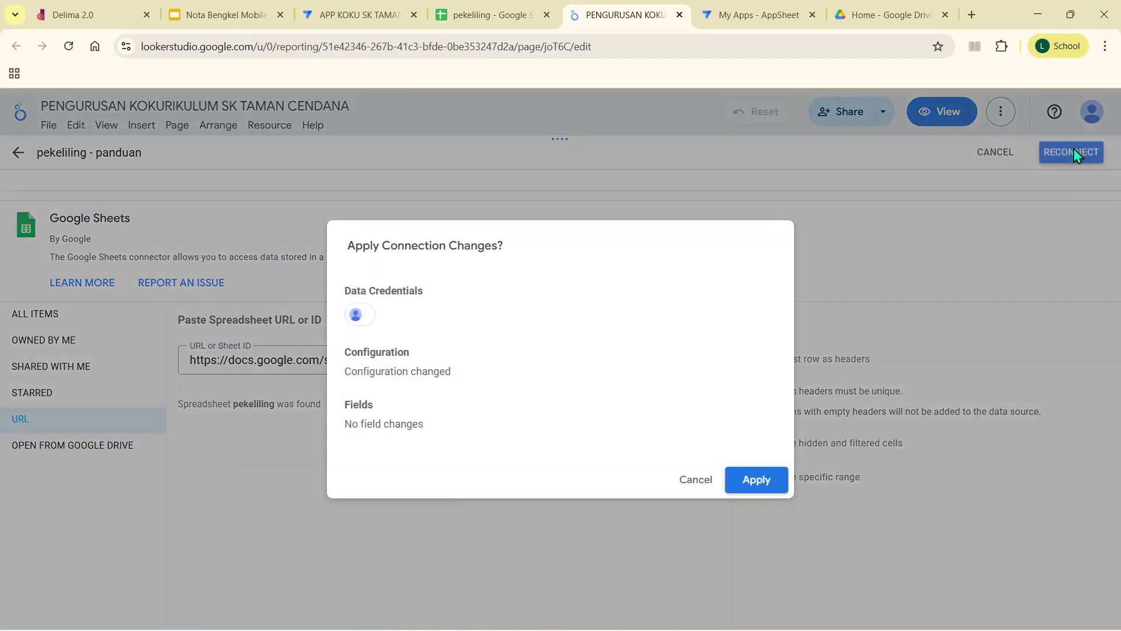
pyautogui.click(754, 481)
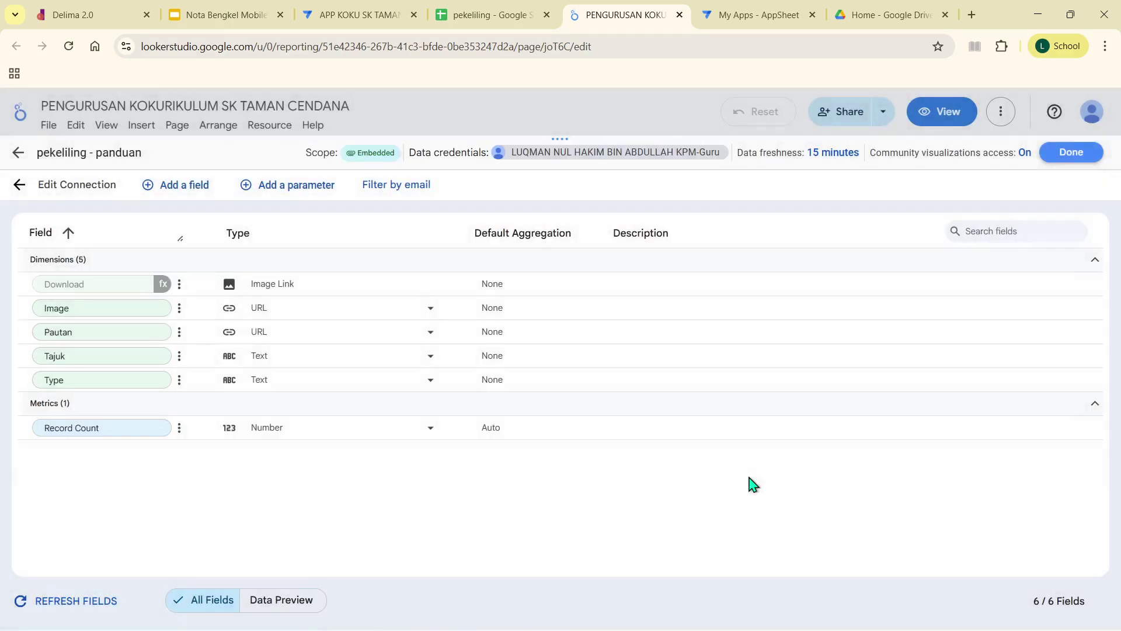
# Step: Unhide the Download field of the pekeliling - panduan data source, finish editing it, and close the list of data sources
pyautogui.click(179, 334)
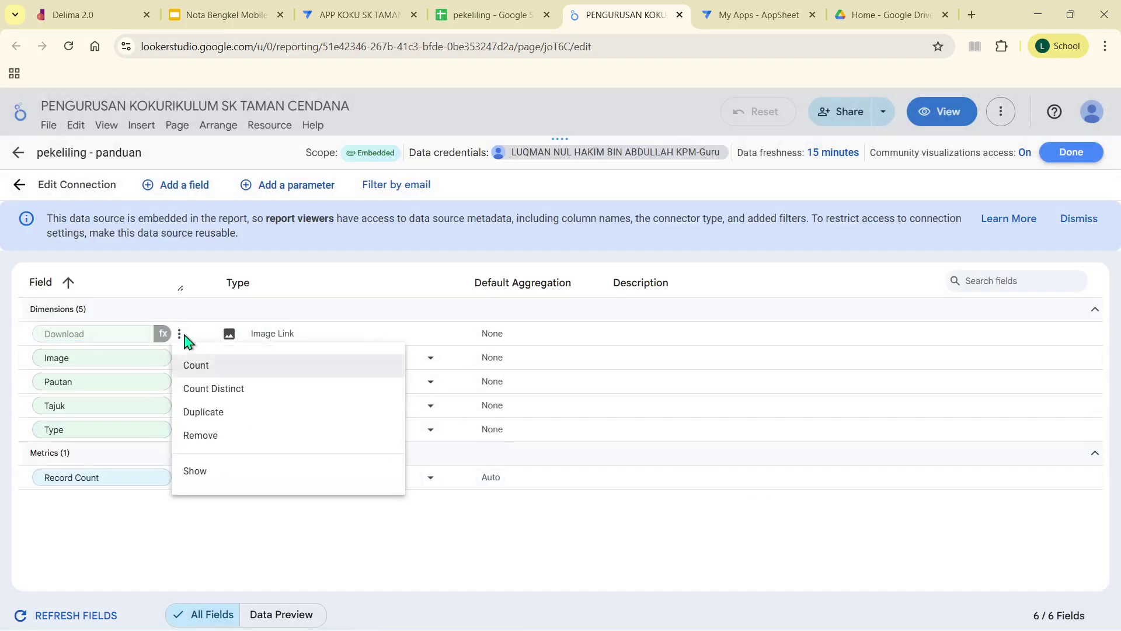
pyautogui.click(219, 482)
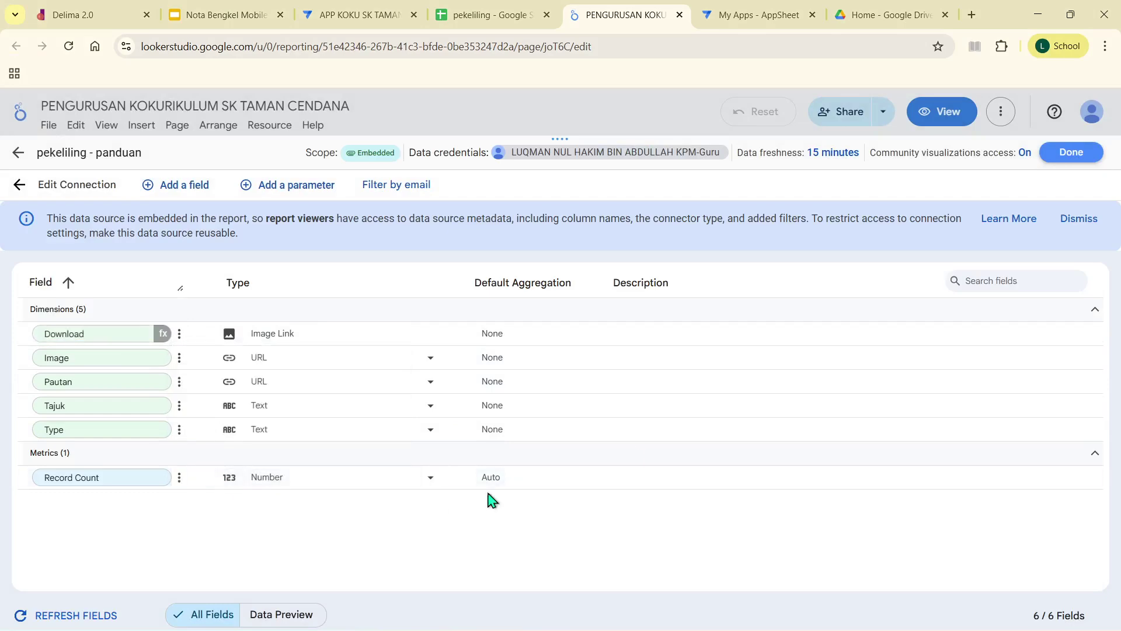
pyautogui.click(1068, 166)
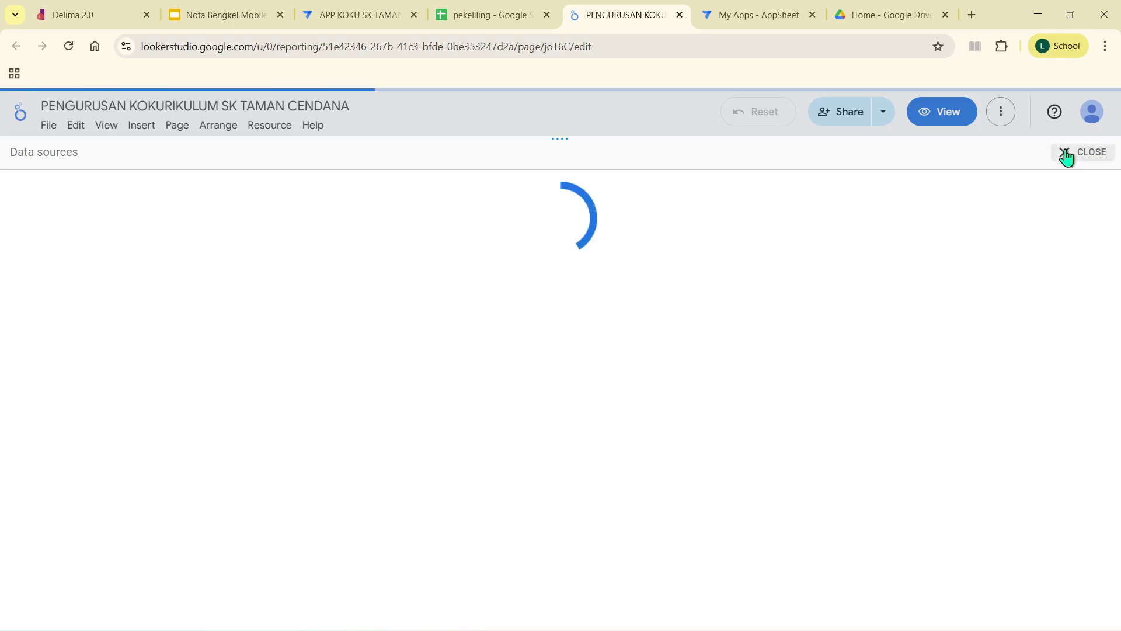
pyautogui.click(1065, 156)
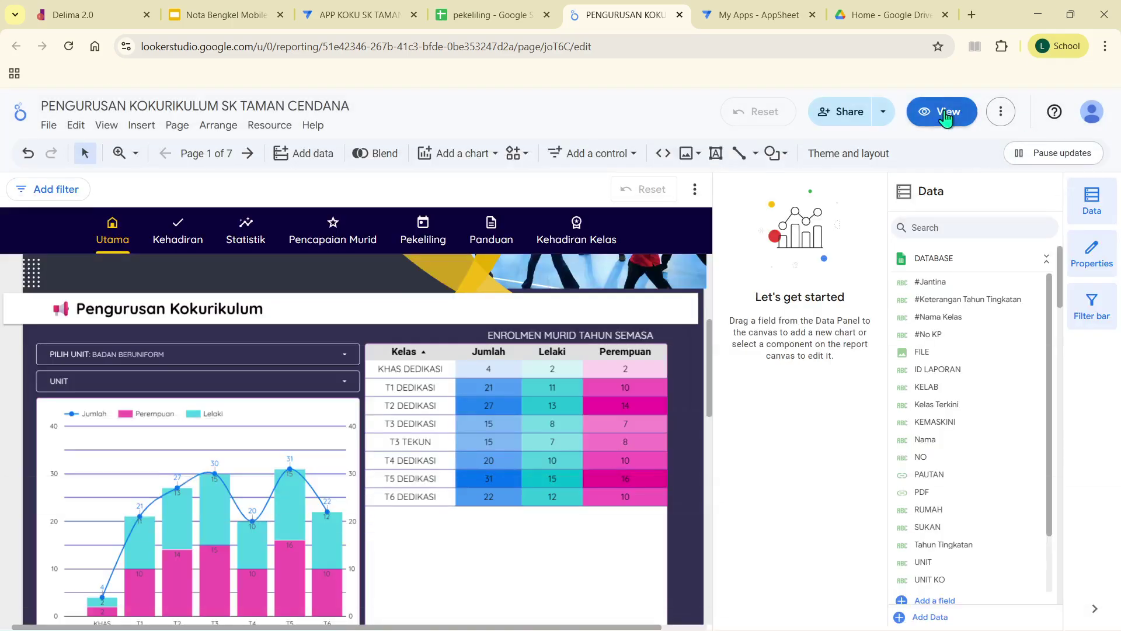
# Step: Preview the report in view mode, check the school's address and contact details in the header, and return to edit mode
pyautogui.click(946, 117)
pyautogui.scroll(5, 1018, 295)
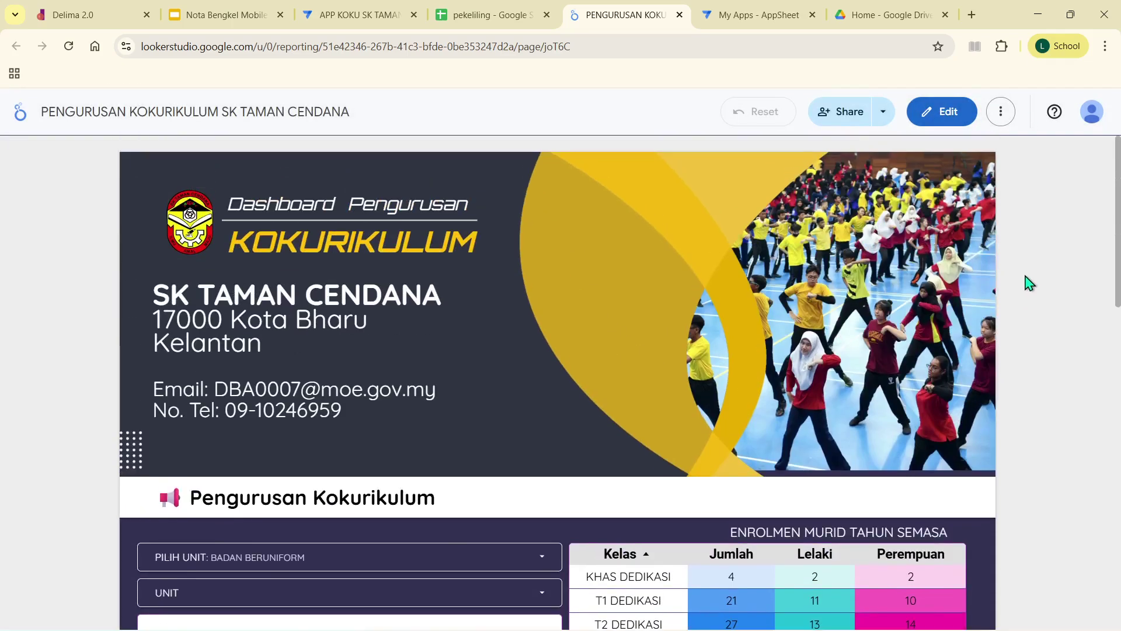
pyautogui.scroll(3, 1033, 297)
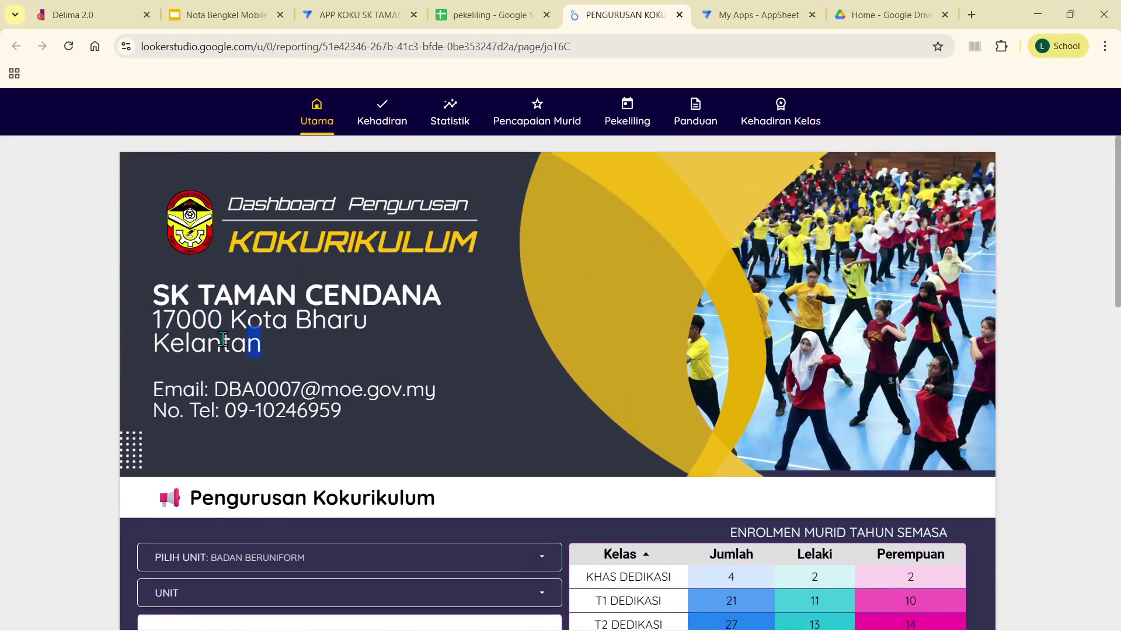
pyautogui.moveTo(251, 342); pyautogui.dragTo(146, 330)
pyautogui.click(965, 157)
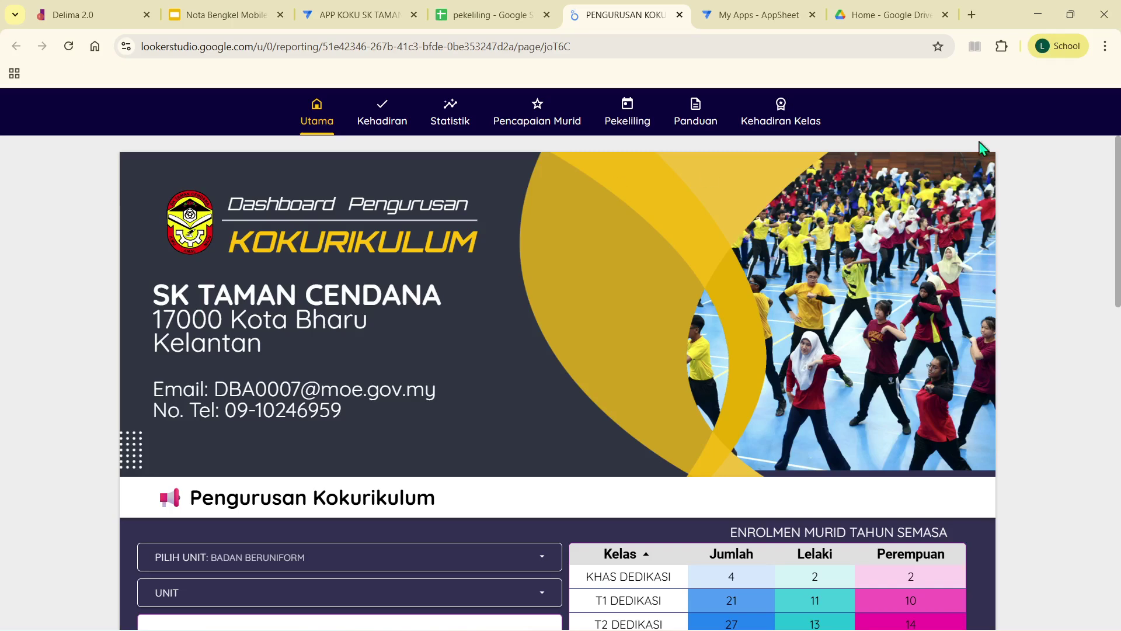
pyautogui.click(946, 115)
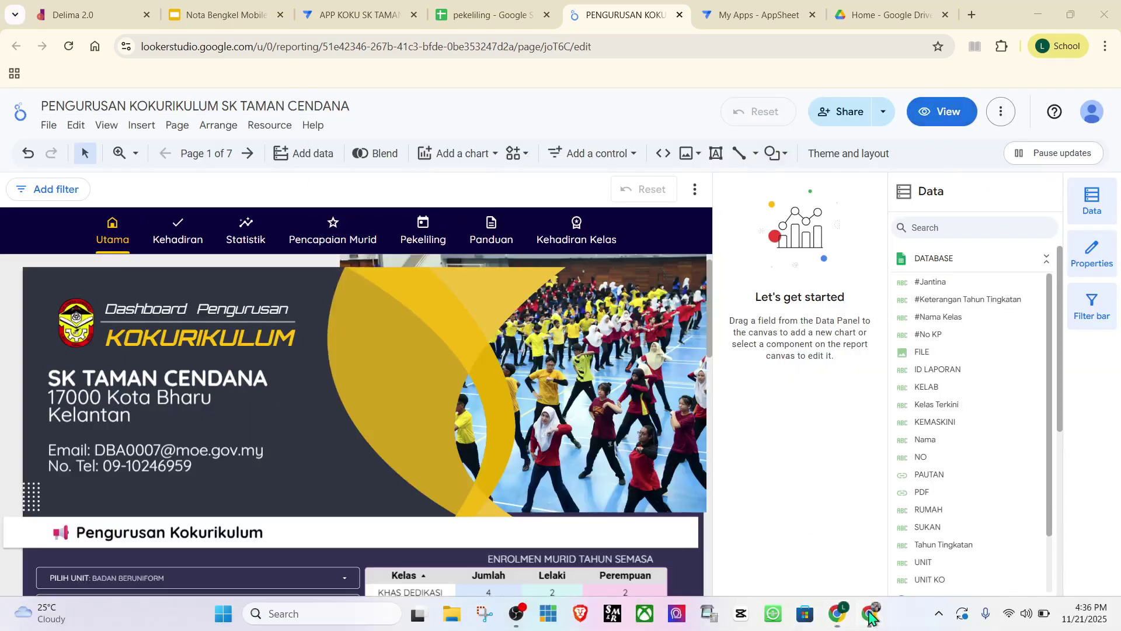
# Step: Switch to the Google search results for SK Taman Cendana, copy the school's postcode, town and state, and return to the report
pyautogui.click(870, 613)
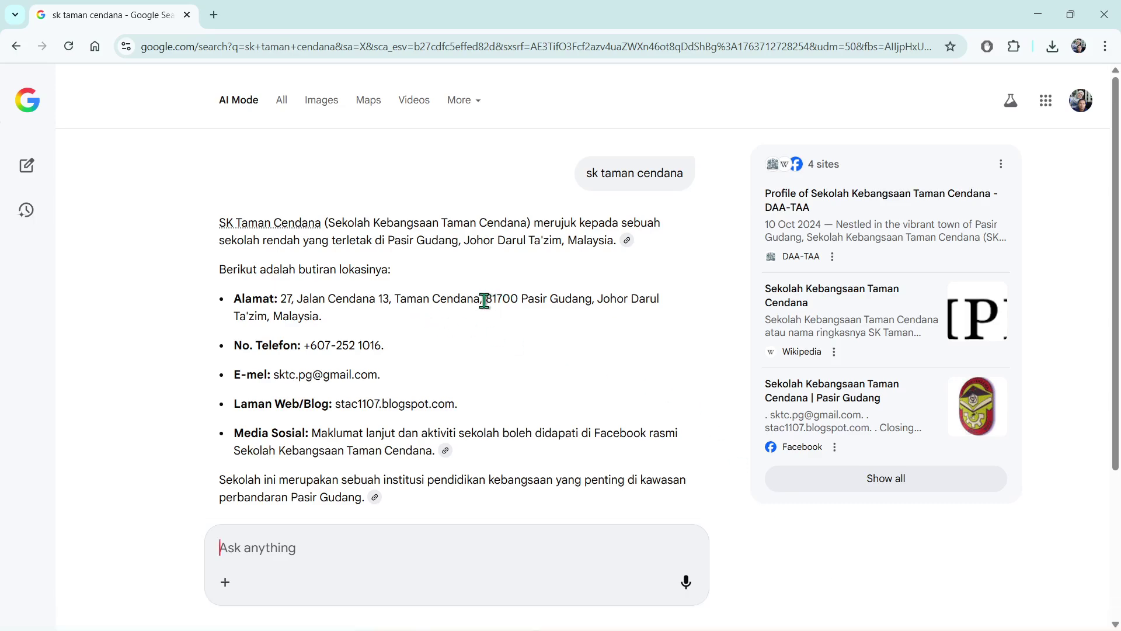
pyautogui.moveTo(497, 298); pyautogui.dragTo(667, 303)
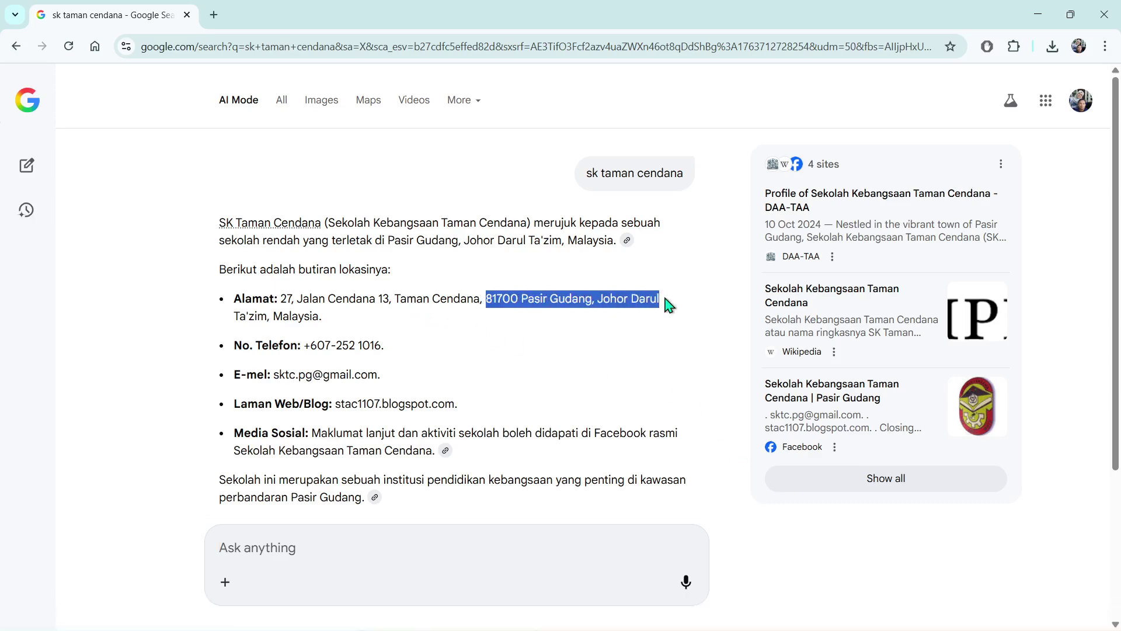
pyautogui.rightClick(629, 303)
pyautogui.click(663, 318)
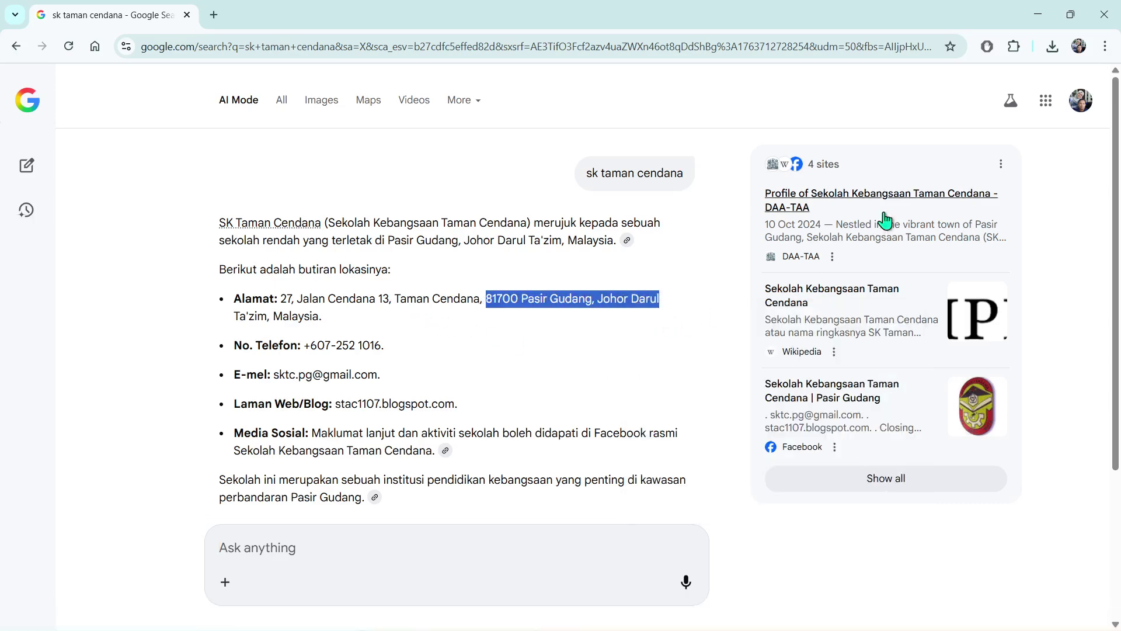
pyautogui.click(1038, 14)
# Step: Try to replace the old postcode, town and state lines in the header text box with the copied address text, and undo the change
pyautogui.click(167, 368)
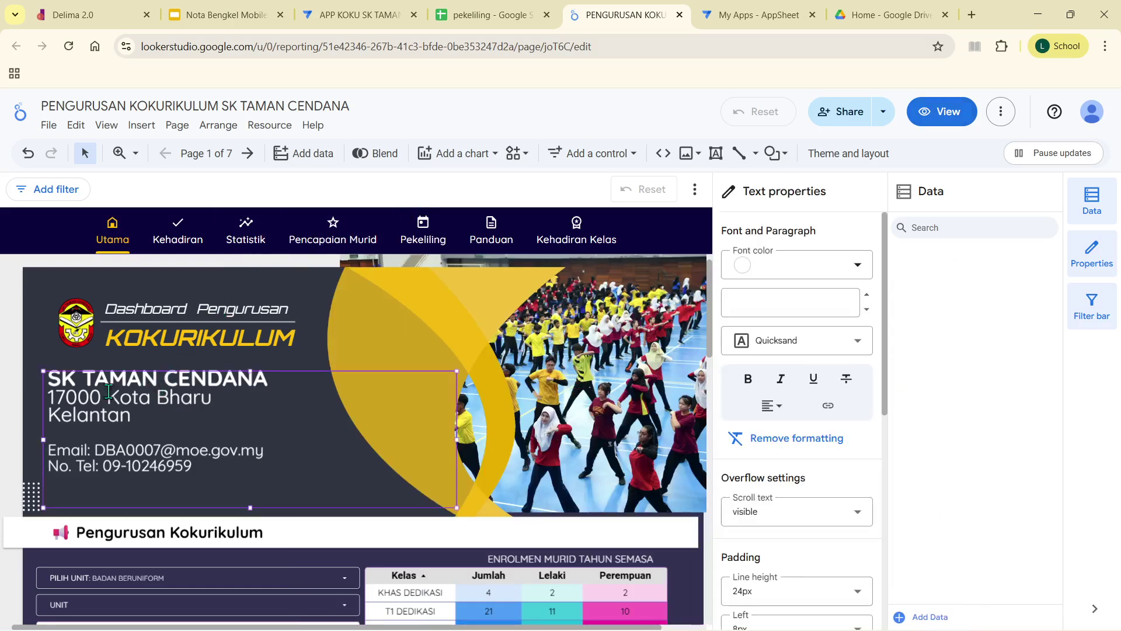
pyautogui.doubleClick(59, 399)
pyautogui.moveTo(47, 398); pyautogui.dragTo(138, 416)
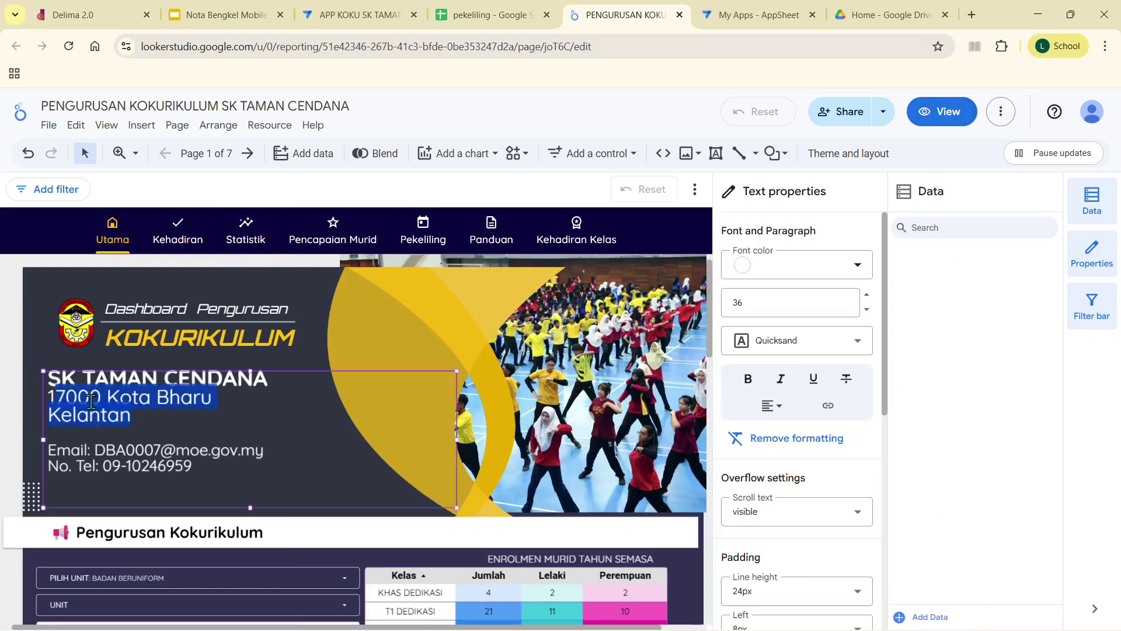
pyautogui.write('1')
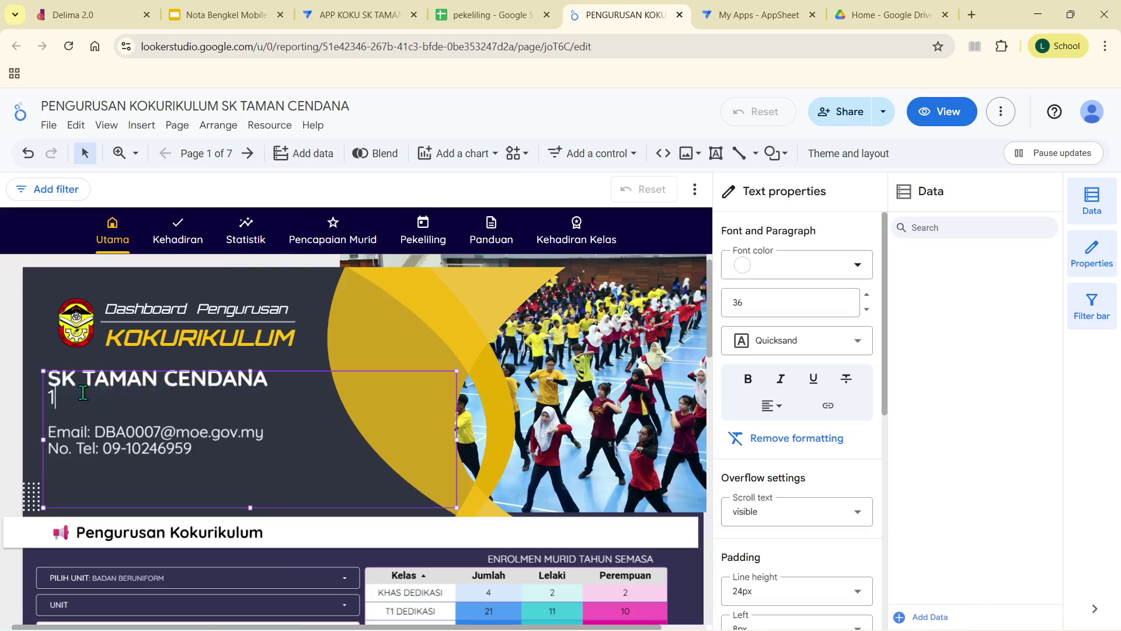
pyautogui.rightClick(70, 397)
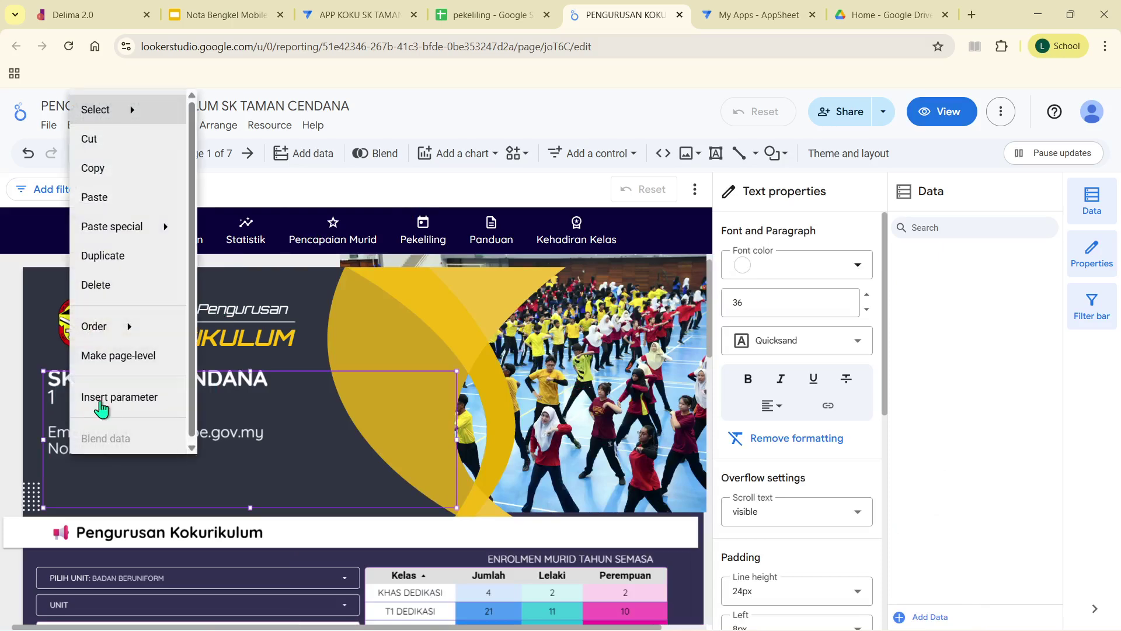
pyautogui.click(123, 198)
pyautogui.click(74, 403)
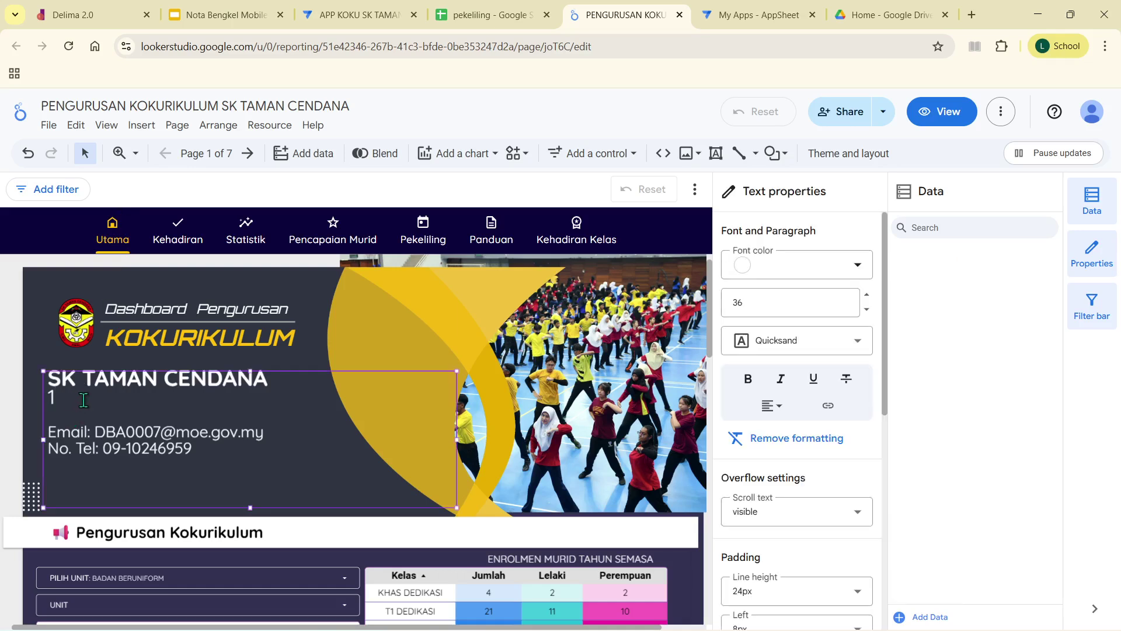
pyautogui.hotkey('ctrl', 'z')
# Step: Try again to paste the copied address text into the header text box above the old town name
pyautogui.rightClick(52, 392)
pyautogui.click(110, 200)
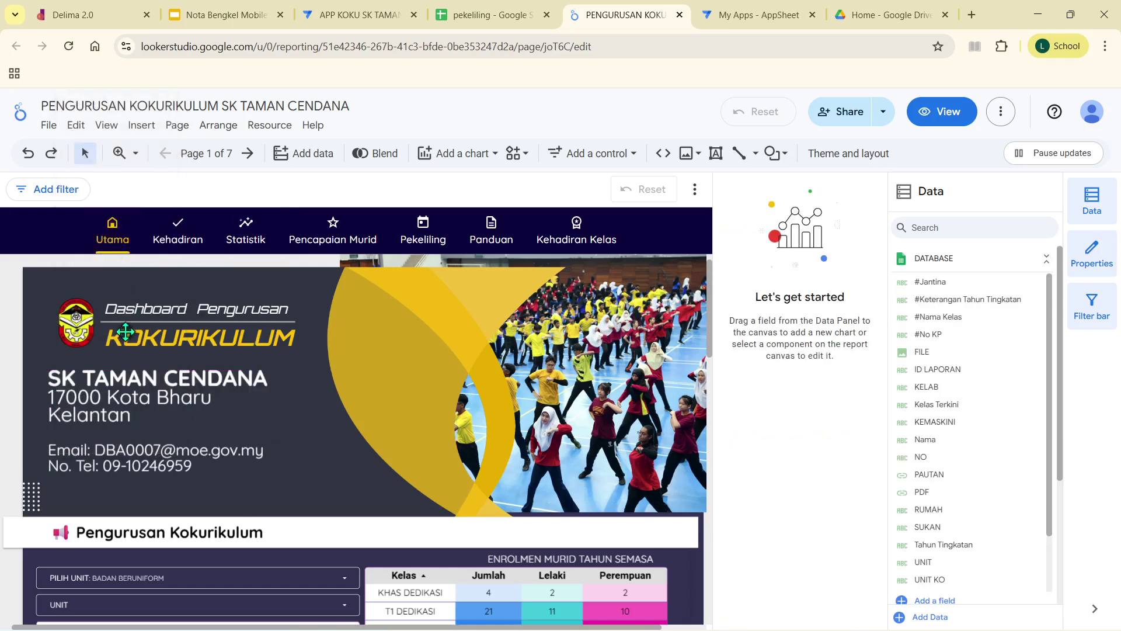
pyautogui.click(113, 403)
pyautogui.rightClick(57, 397)
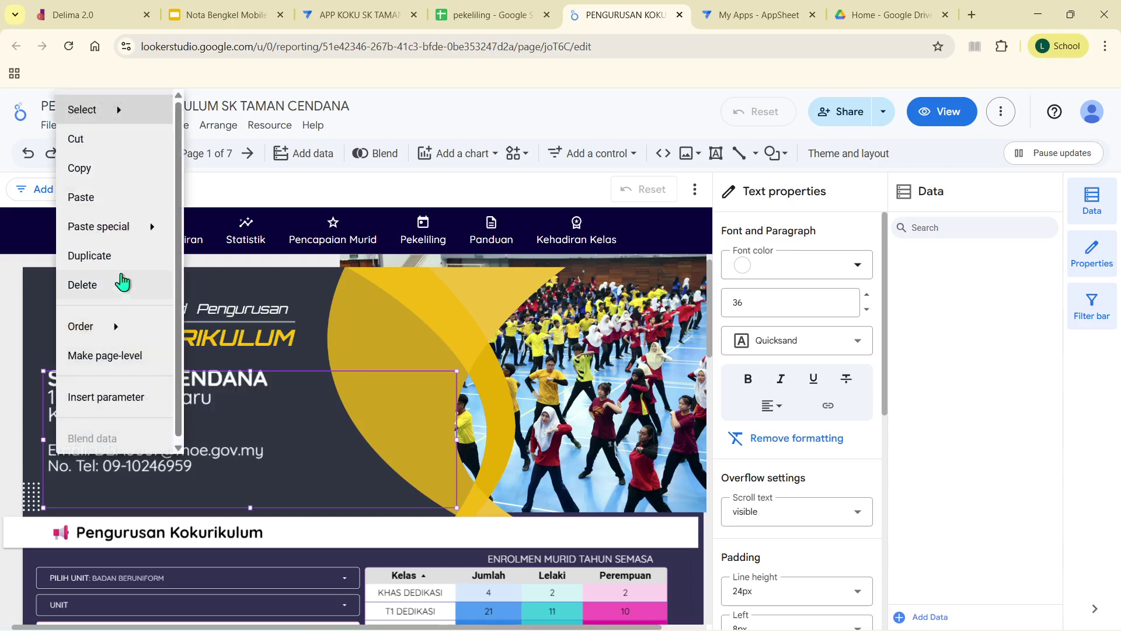
pyautogui.click(106, 201)
pyautogui.click(89, 391)
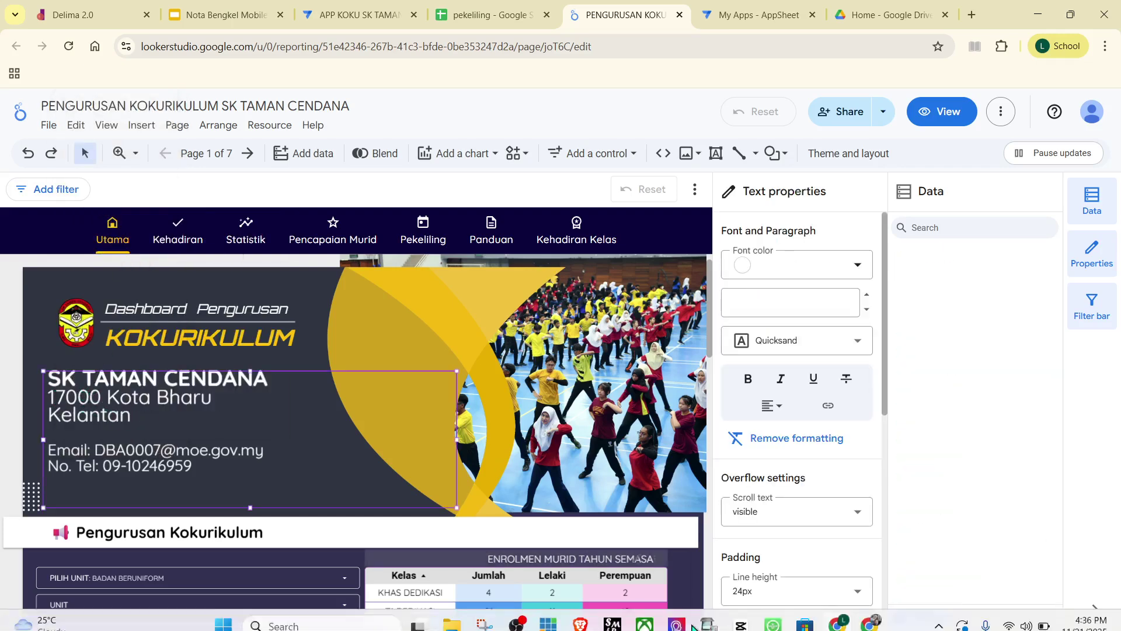
# Step: Switch to the Google results for SK Taman Cendana, copy the school's postcode, town and state again, and return to the report window
pyautogui.click(869, 619)
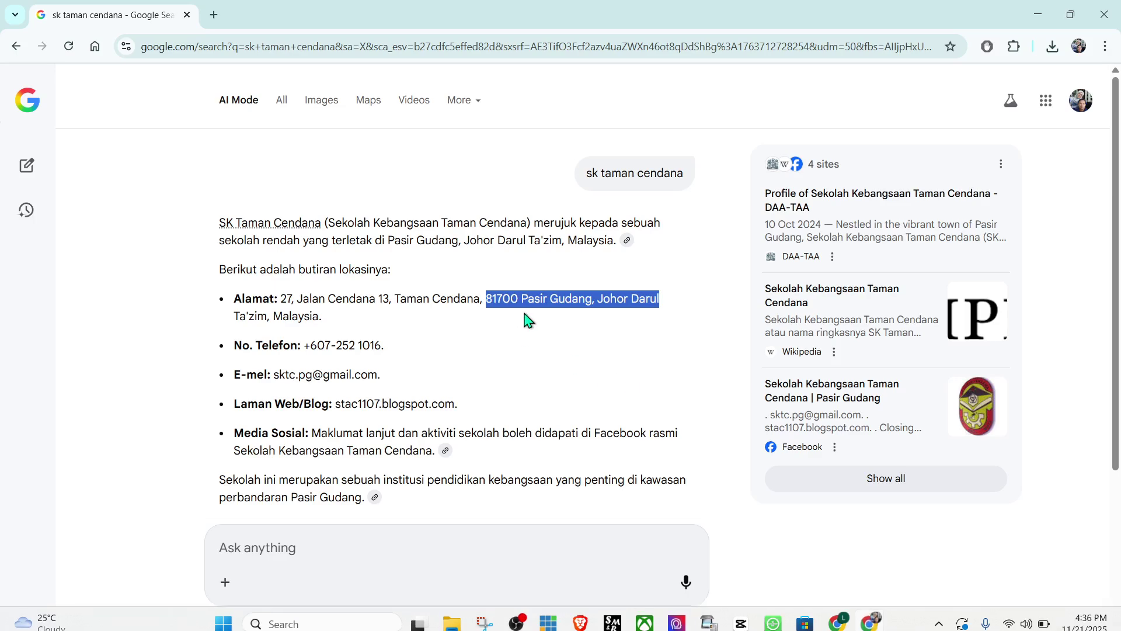
pyautogui.rightClick(551, 300)
pyautogui.click(602, 321)
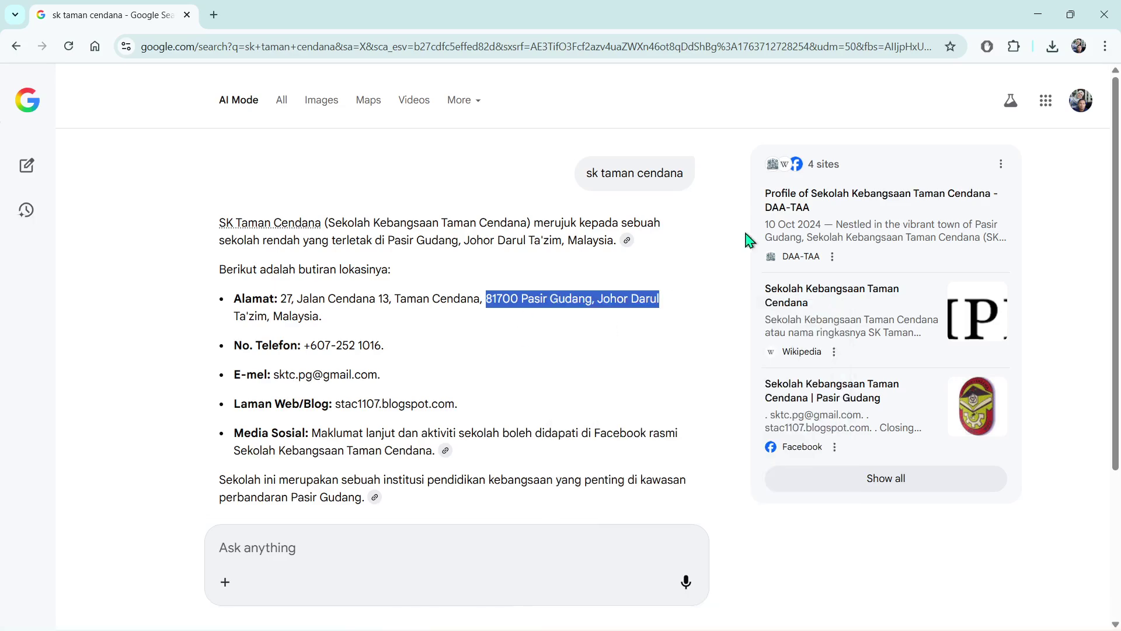
pyautogui.click(1037, 14)
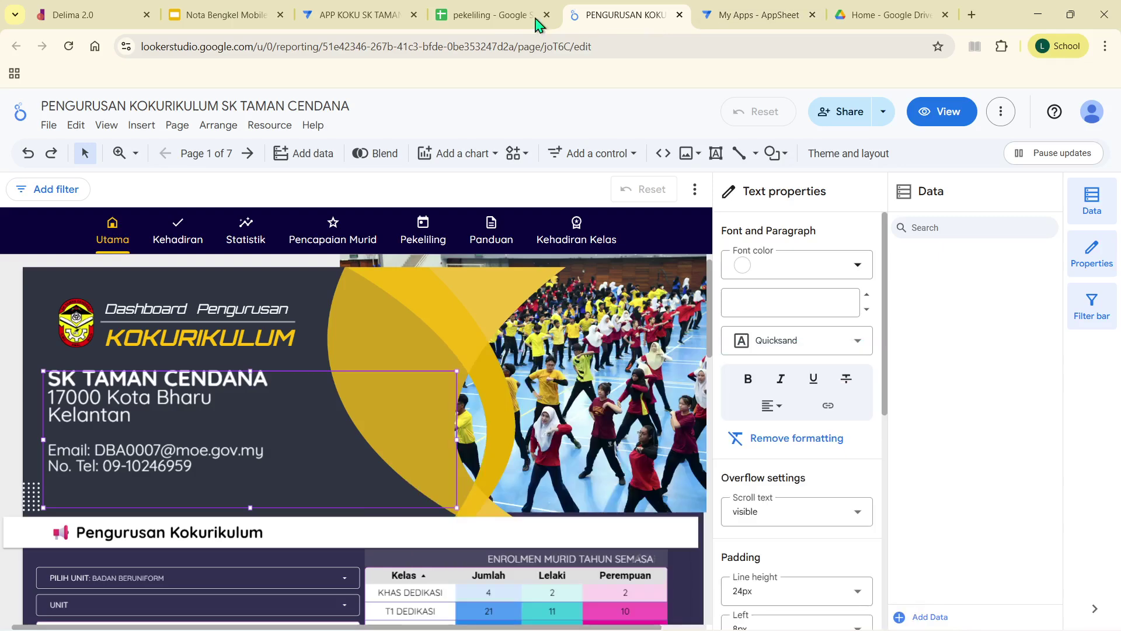
# Step: Close the Google Drive page and paste the copied text into the AppSheet page's address bar to check the clipboard content
pyautogui.click(887, 12)
pyautogui.click(945, 14)
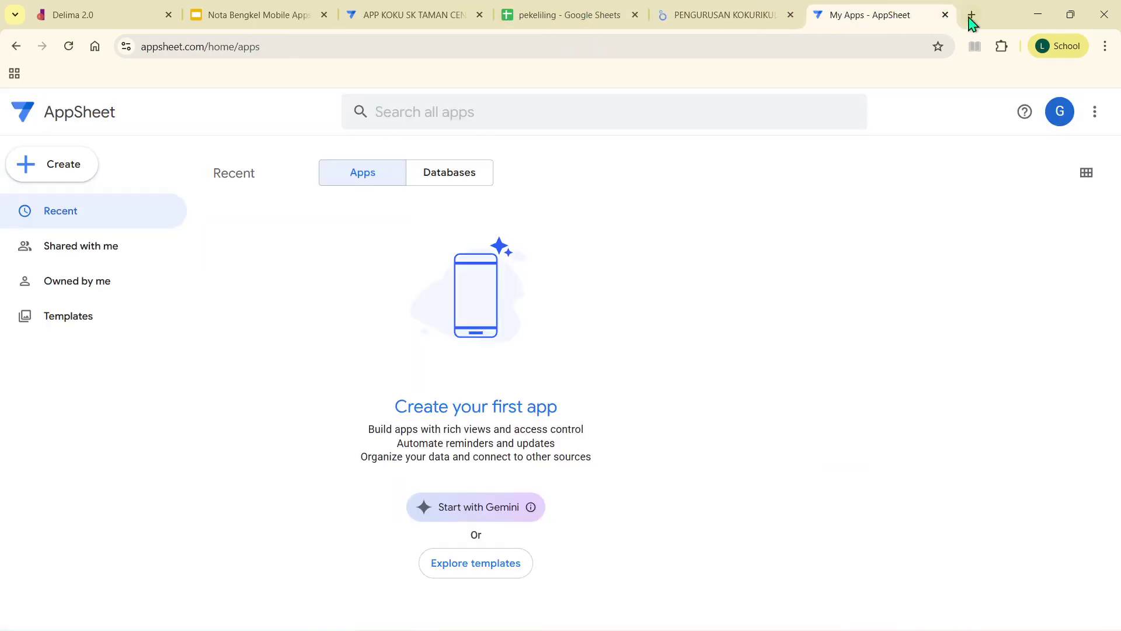
pyautogui.rightClick(860, 46)
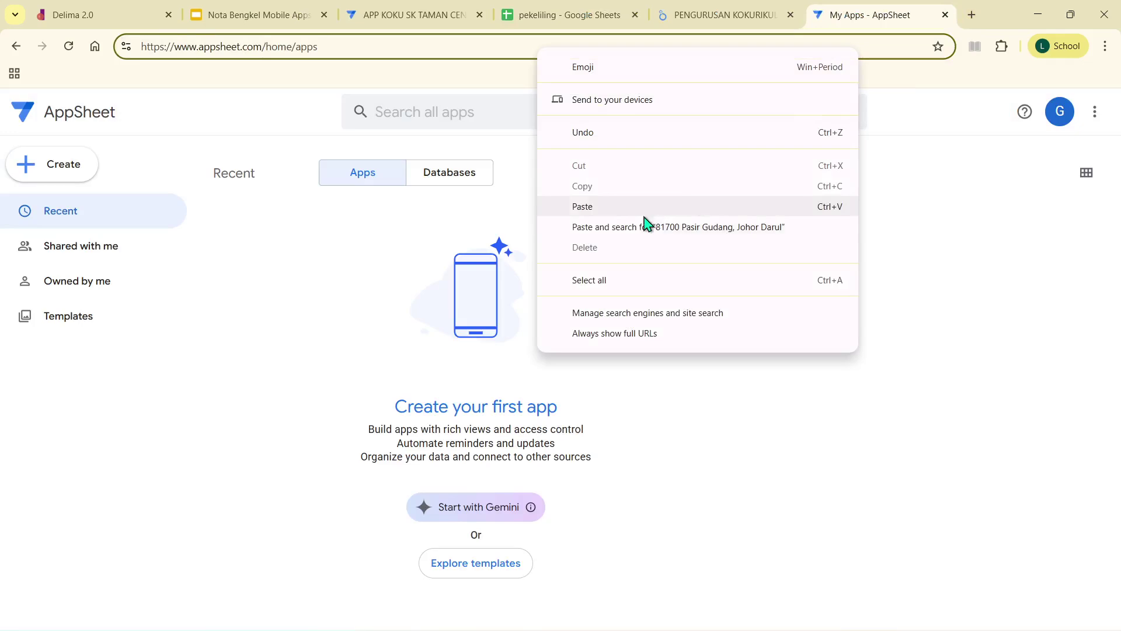
pyautogui.press('Escape')
pyautogui.hotkey('ctrl', 'v')
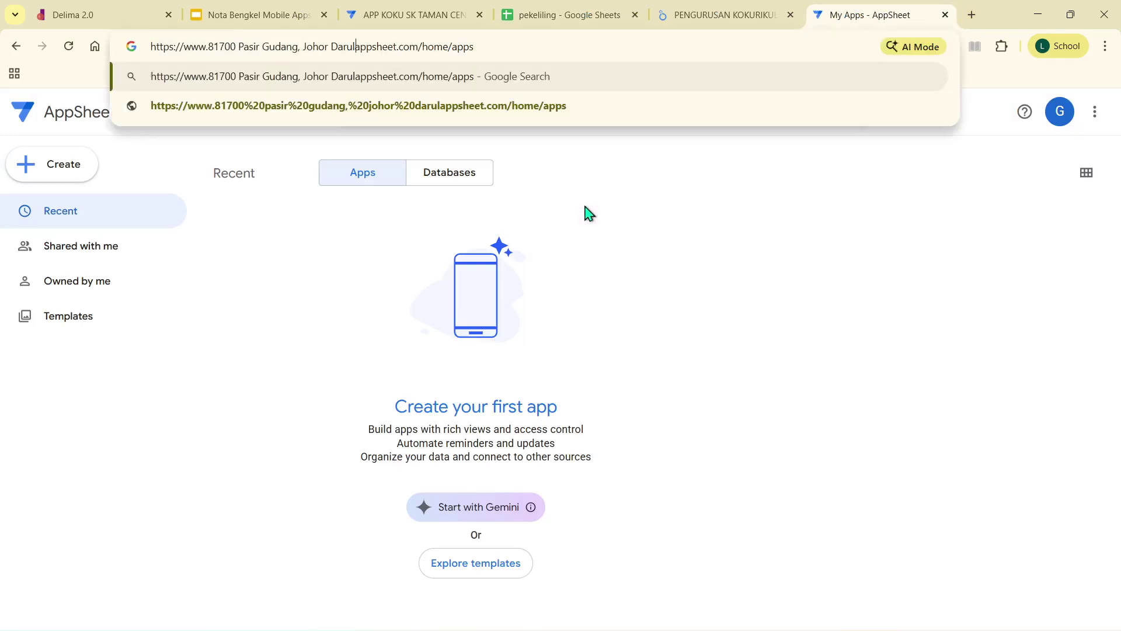
# Step: Return to the report and replace the header's old postcode, town and state with the copied ones, putting the state on its own line
pyautogui.click(724, 14)
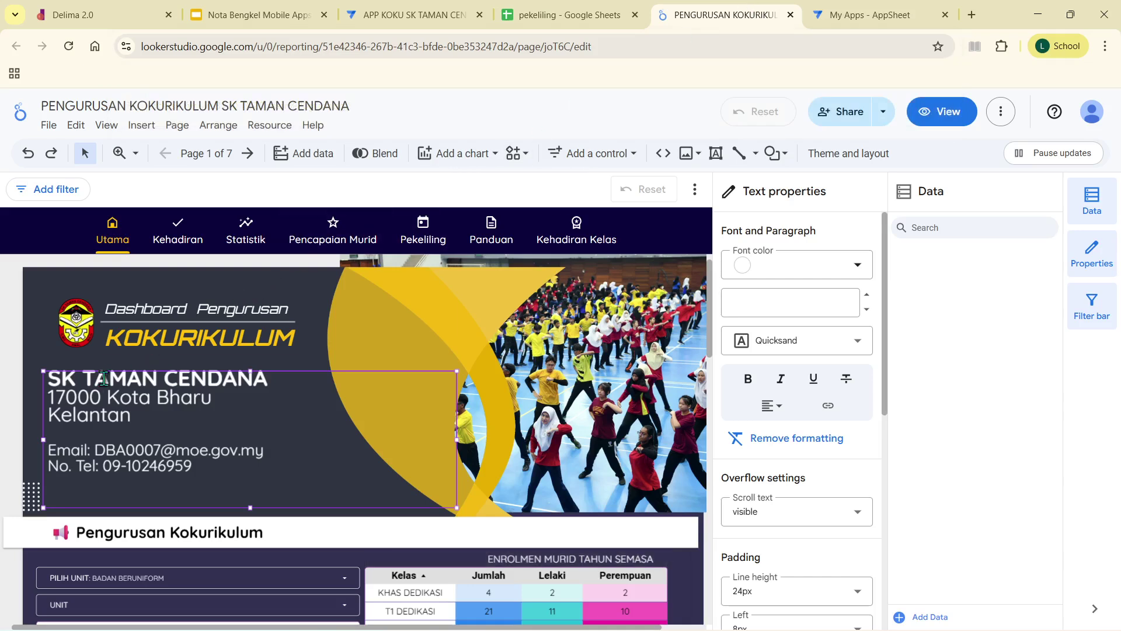
pyautogui.moveTo(62, 396); pyautogui.dragTo(56, 397)
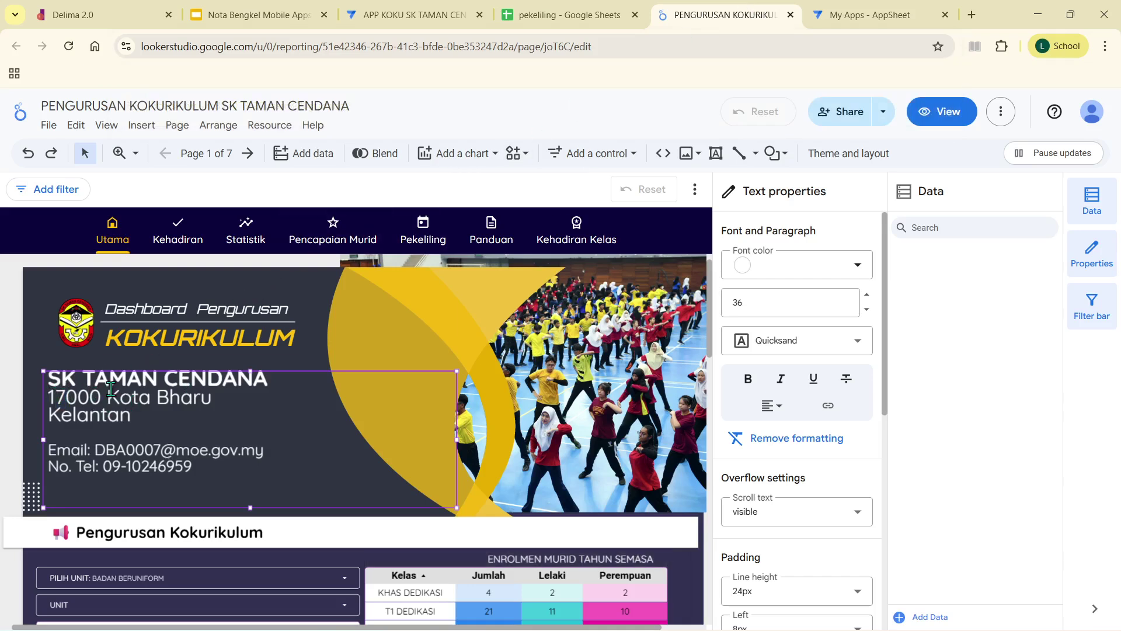
pyautogui.hotkey('ctrl', 'v')
pyautogui.moveTo(358, 399); pyautogui.dragTo(376, 426)
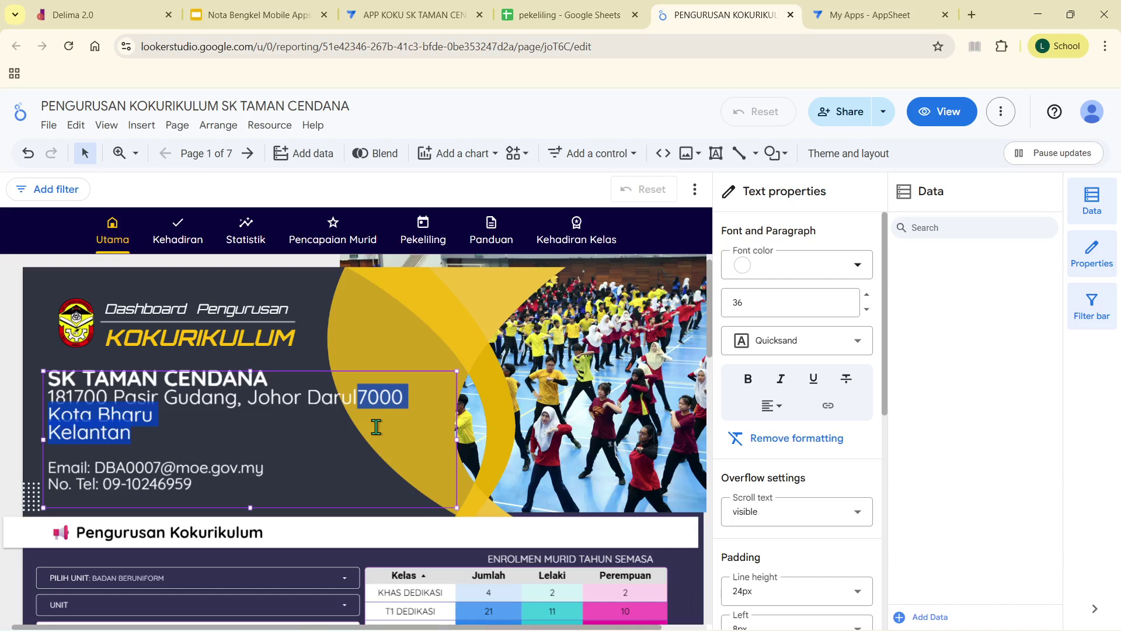
pyautogui.press('BackSpace')
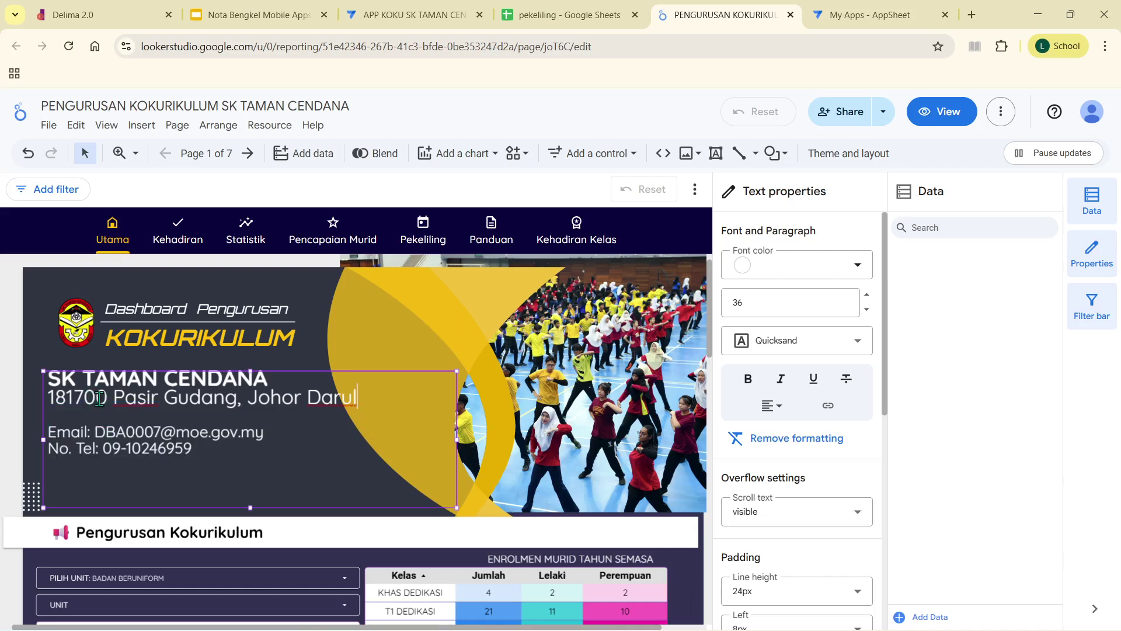
pyautogui.press('Home')
pyautogui.press('Delete')
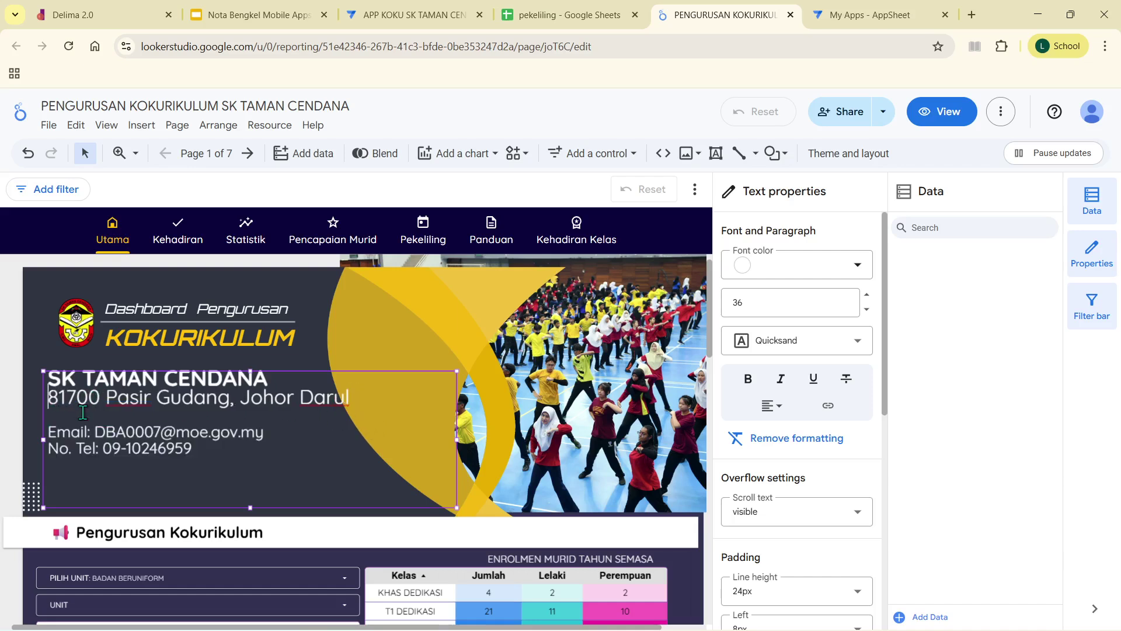
pyautogui.click(247, 401)
pyautogui.press('Return')
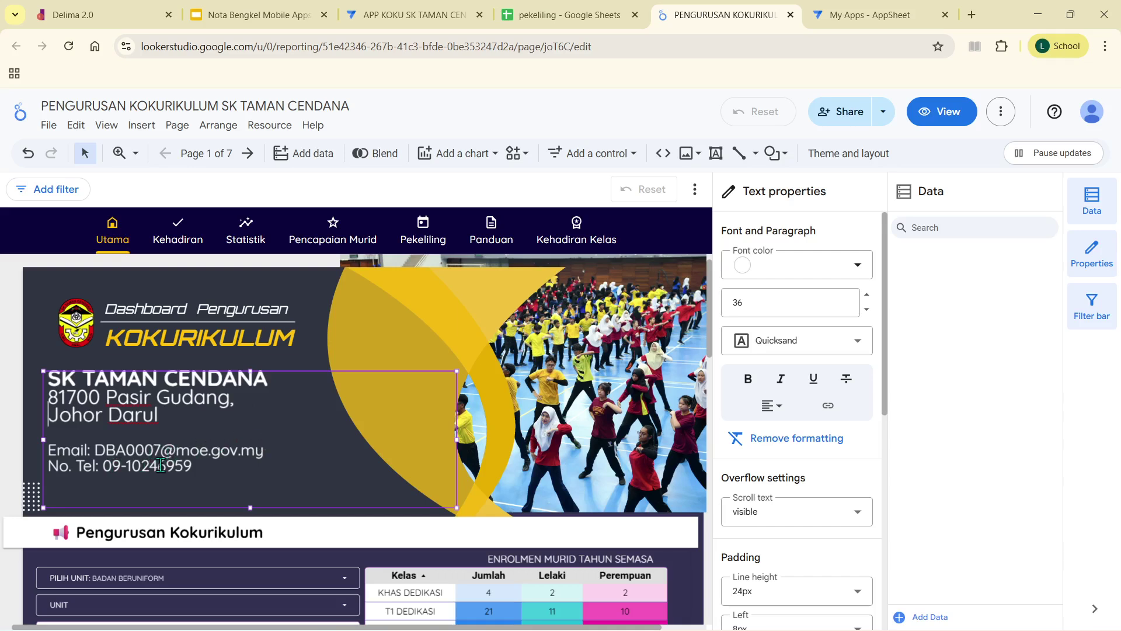
# Step: Show the report in view mode and check the header and enrolment charts on the Utama page
pyautogui.click(942, 111)
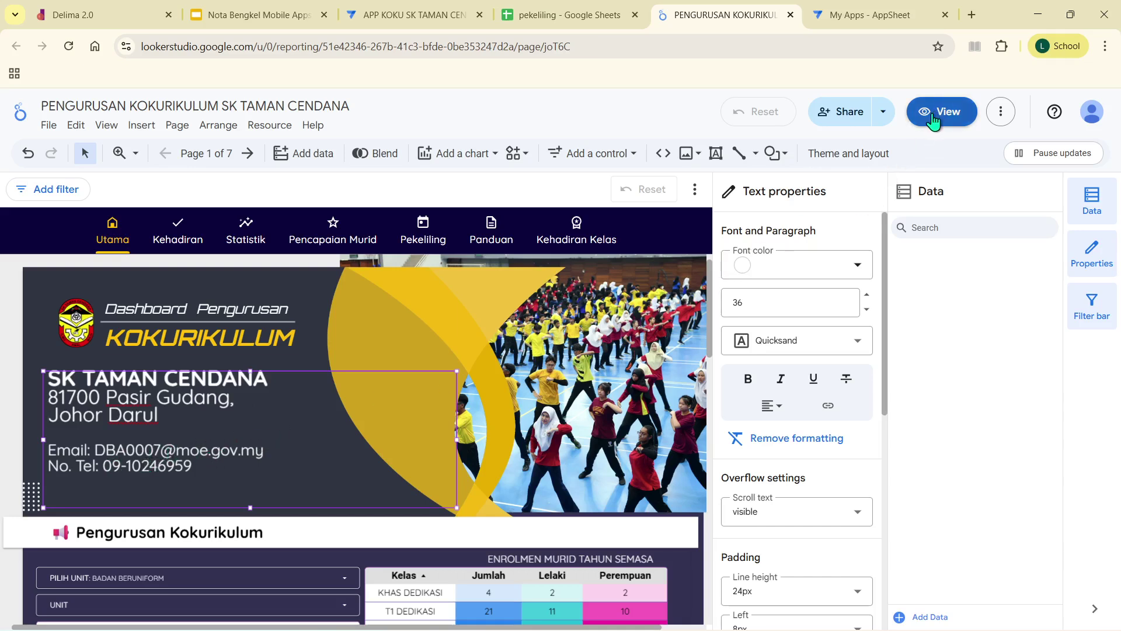
pyautogui.scroll(-6, 1084, 318)
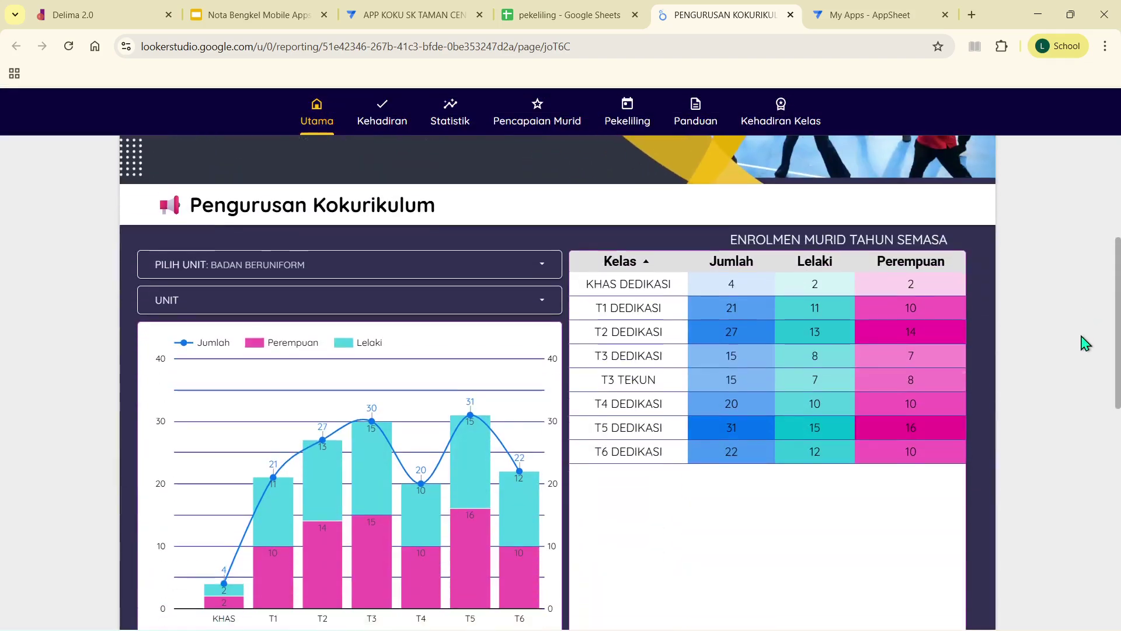
pyautogui.scroll(6, 1084, 342)
# Step: Set the report's link sharing to Unlisted with Viewer access, copy its link, and save the sharing changes
pyautogui.moveTo(914, 71)
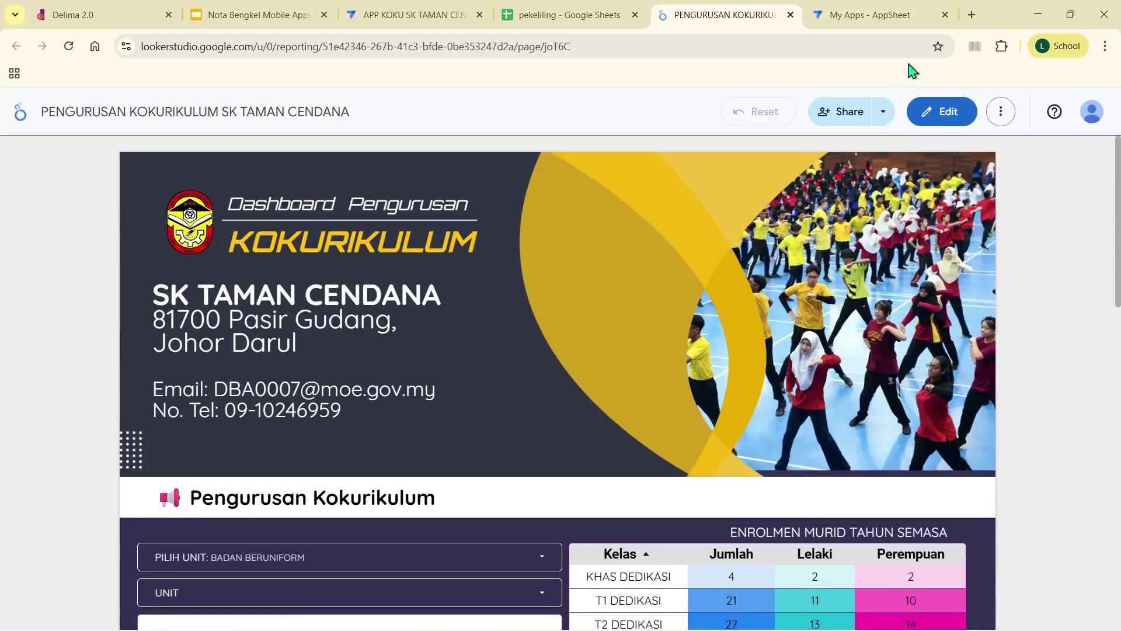
pyautogui.click(846, 111)
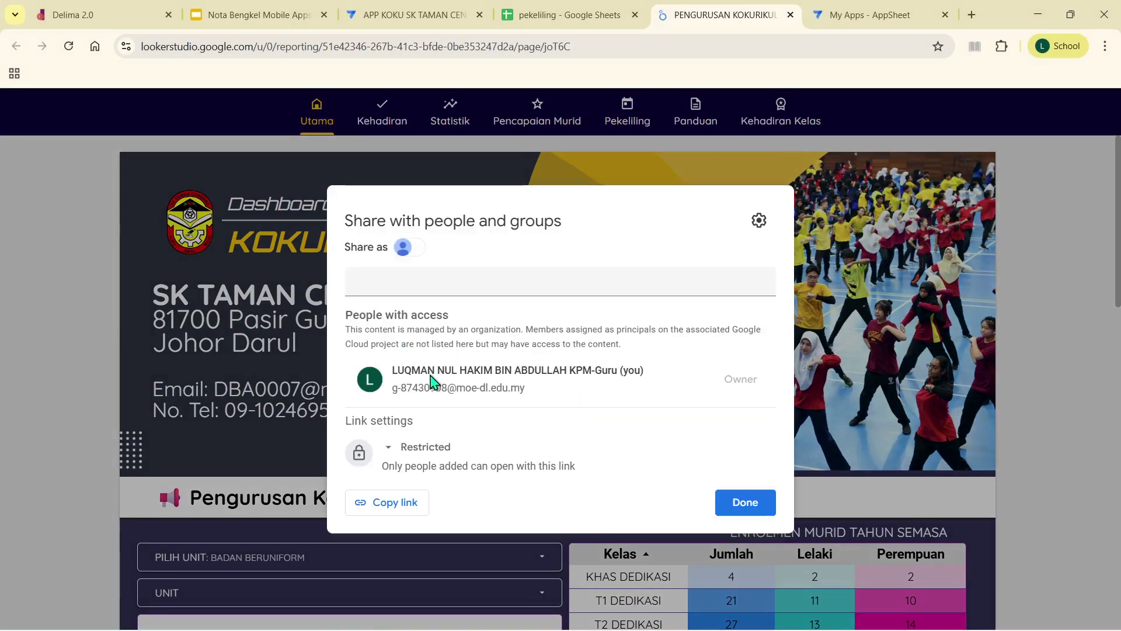
pyautogui.click(435, 448)
pyautogui.click(445, 554)
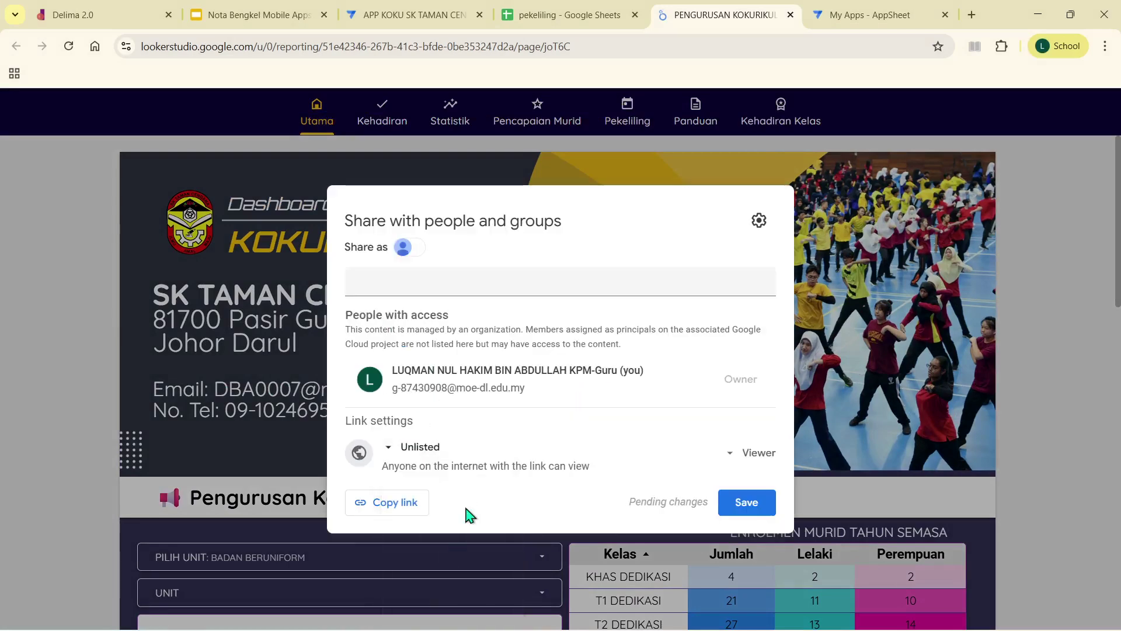
pyautogui.click(397, 511)
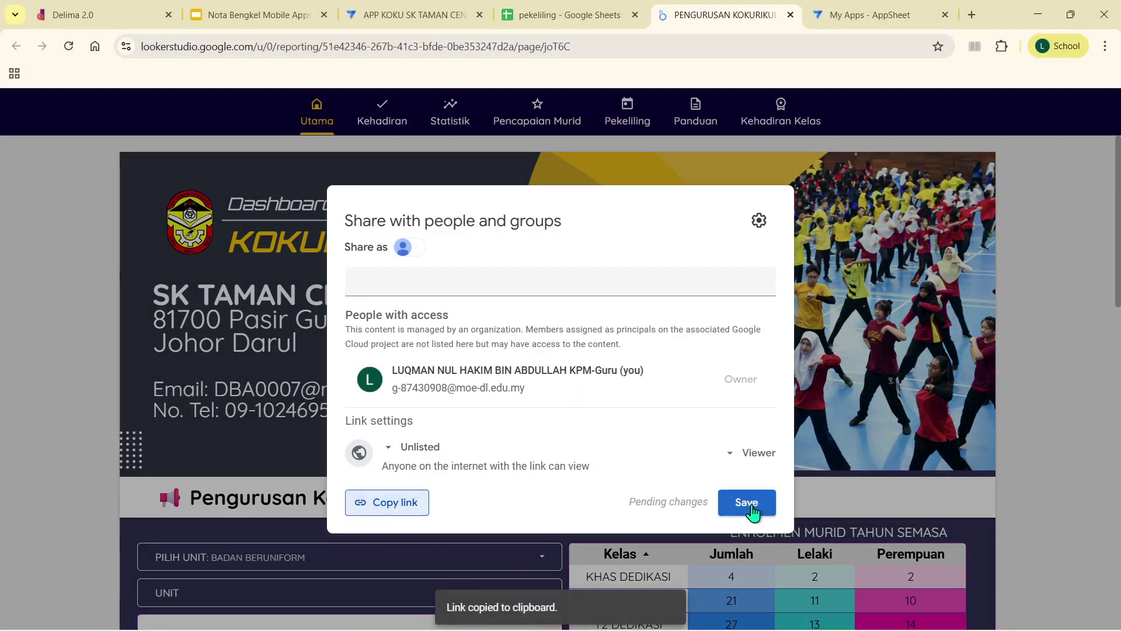
pyautogui.click(751, 506)
# Step: Switch to the APP KOKU SK TAMAN CENDANA editor in AppSheet, set the MY WEBSITES action's target to the copied report link, and save the app
pyautogui.click(453, 13)
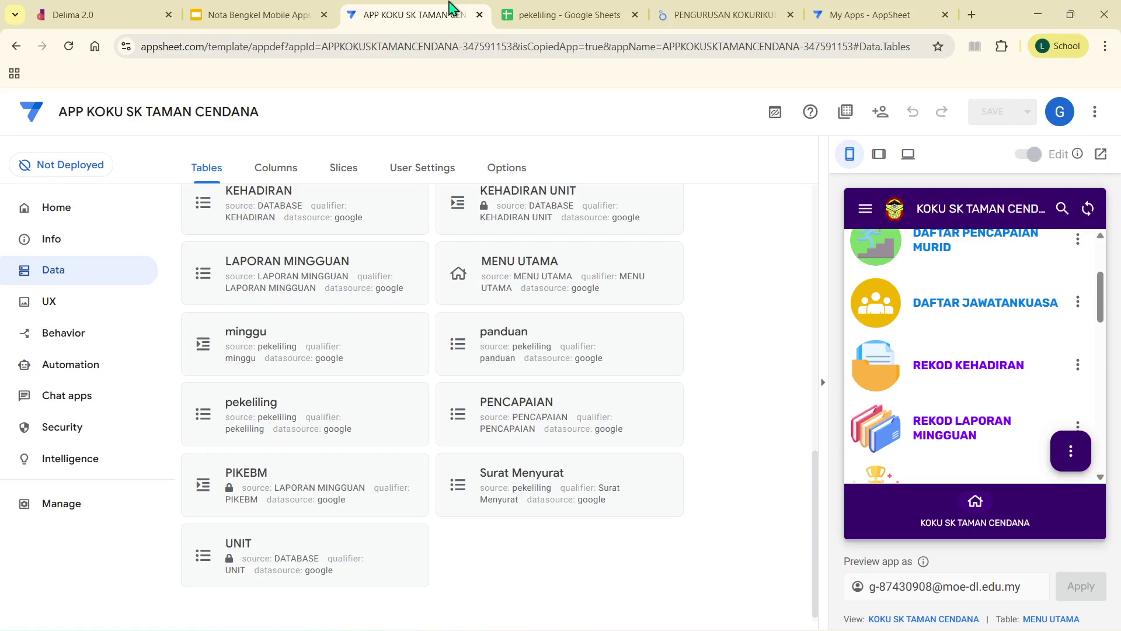
pyautogui.click(66, 336)
pyautogui.scroll(-6, 408, 401)
pyautogui.scroll(-5, 477, 417)
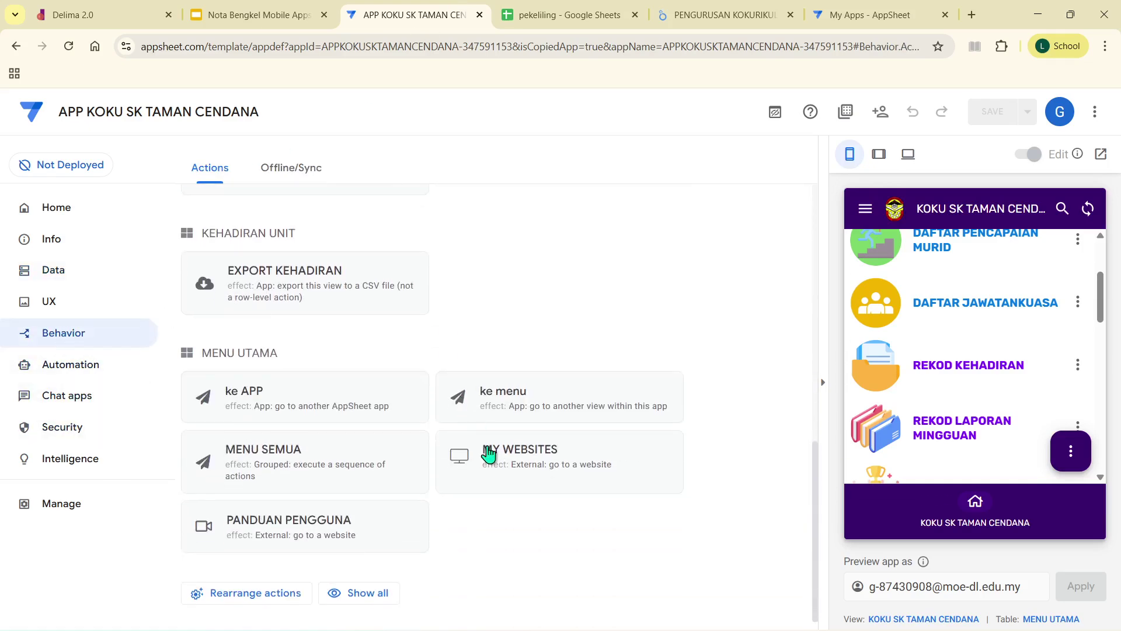
pyautogui.click(492, 454)
pyautogui.click(496, 452)
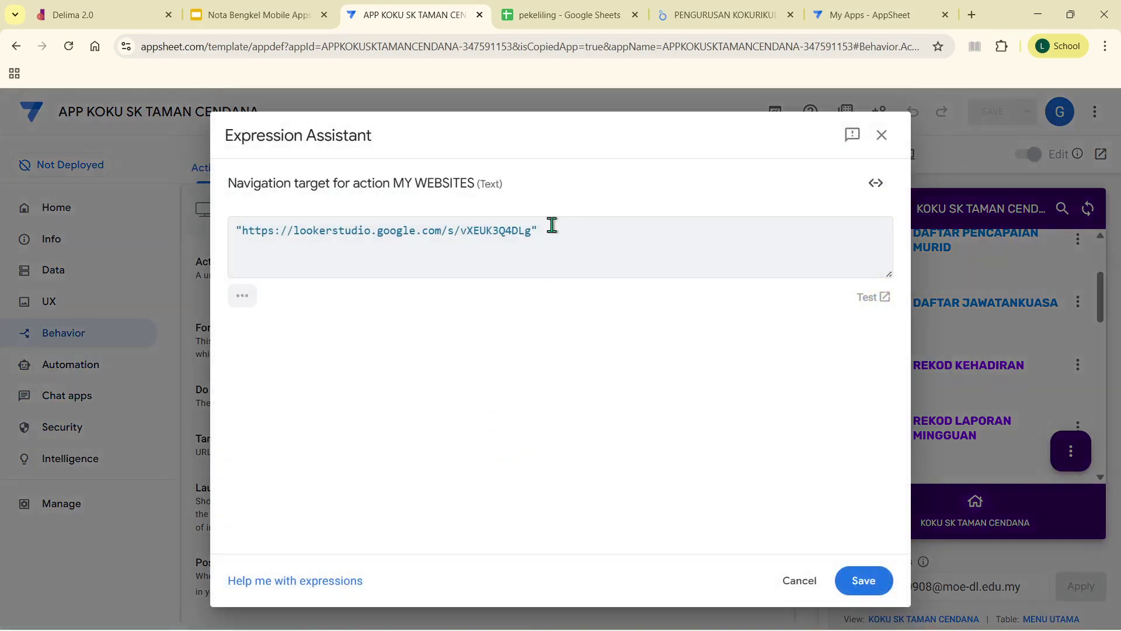
pyautogui.moveTo(530, 232); pyautogui.dragTo(246, 232)
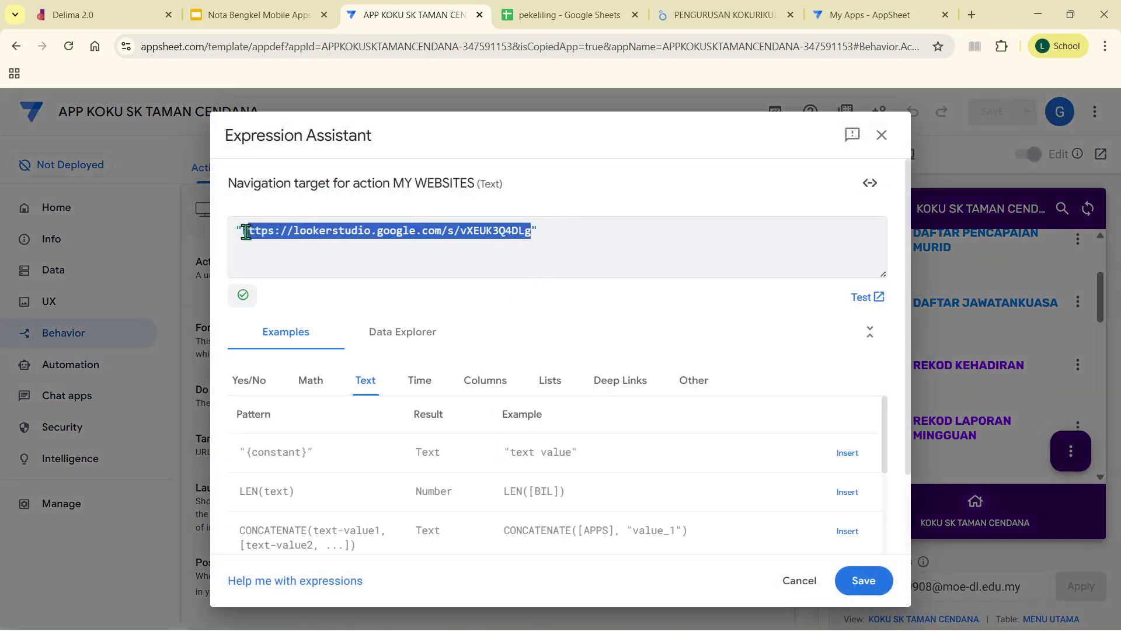
pyautogui.rightClick(268, 234)
pyautogui.click(313, 334)
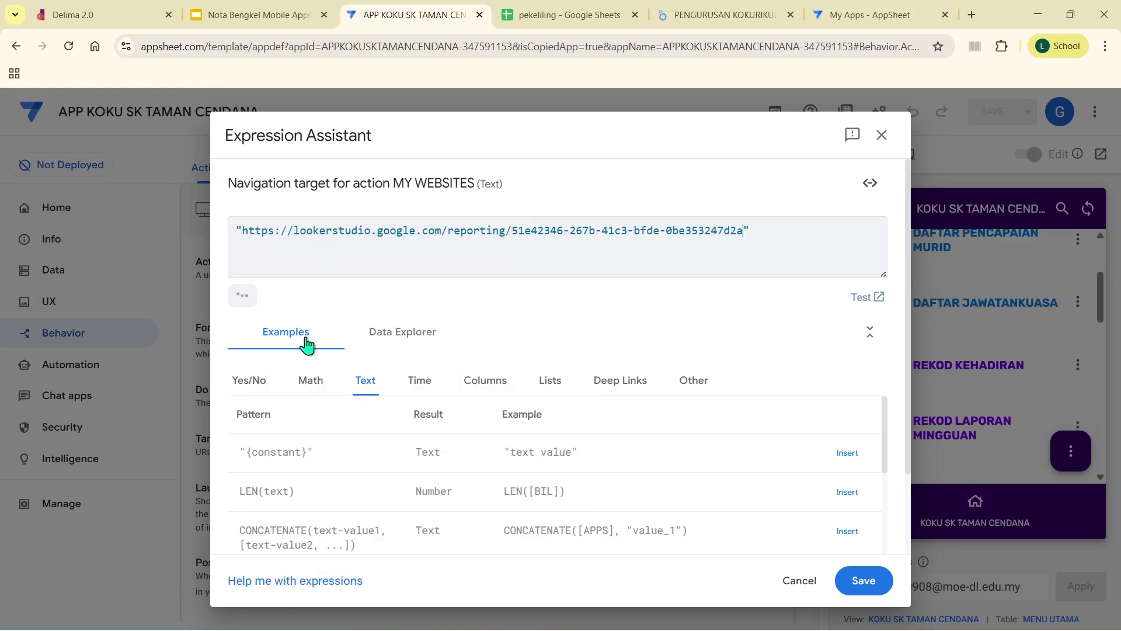
pyautogui.click(866, 572)
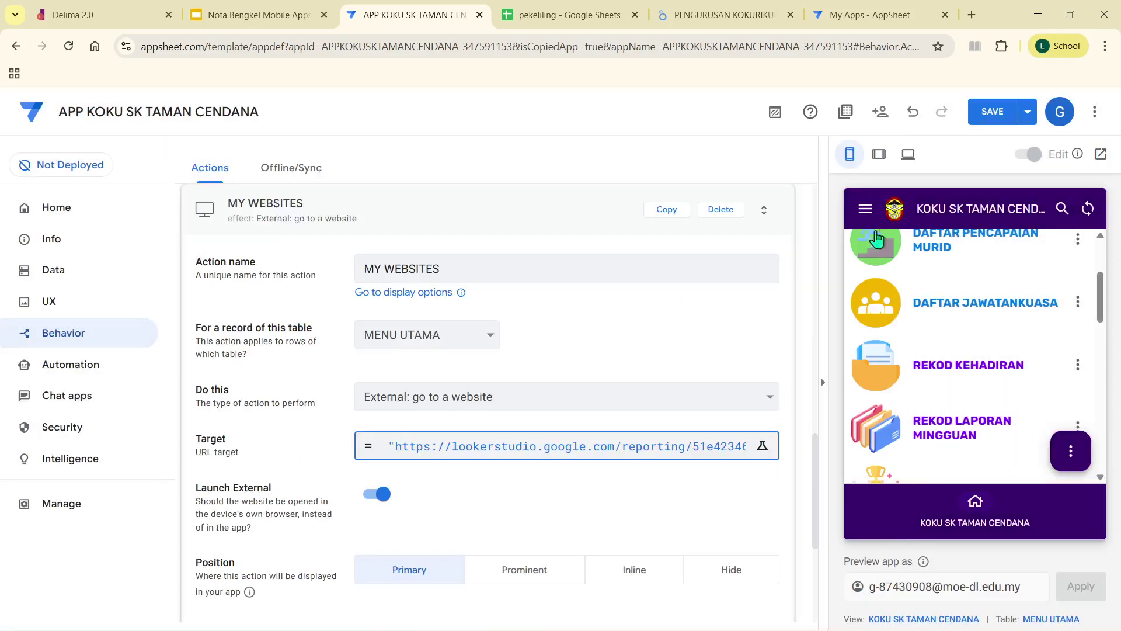
pyautogui.click(990, 113)
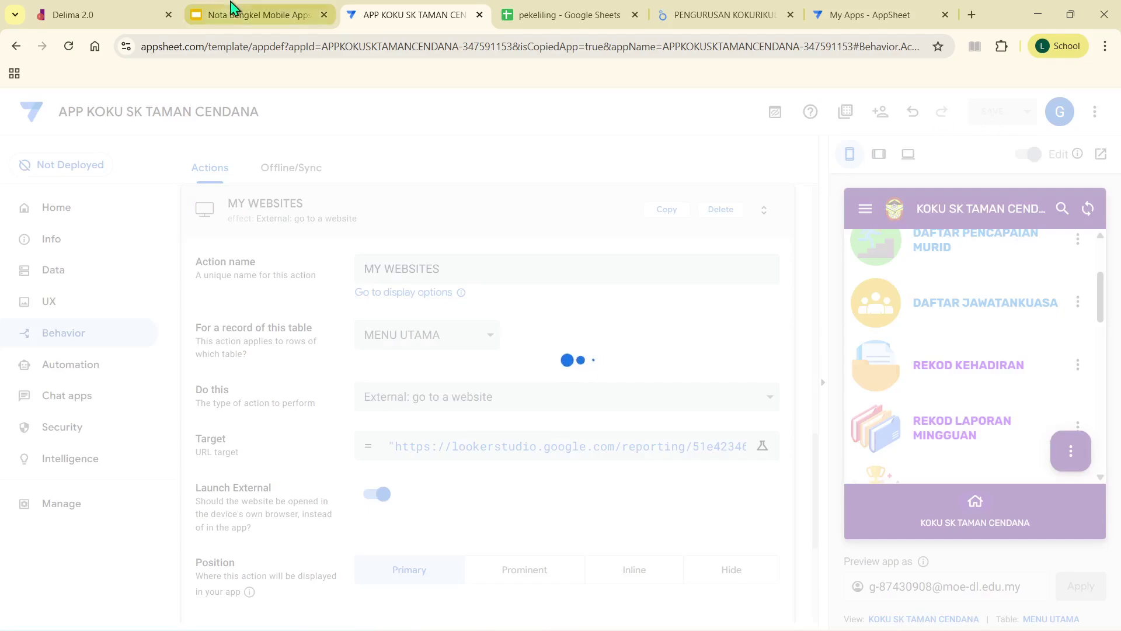
# Step: Review step 6, KEMASKINI DATA MURID + GURU, on the workshop notes slide
pyautogui.click(257, 15)
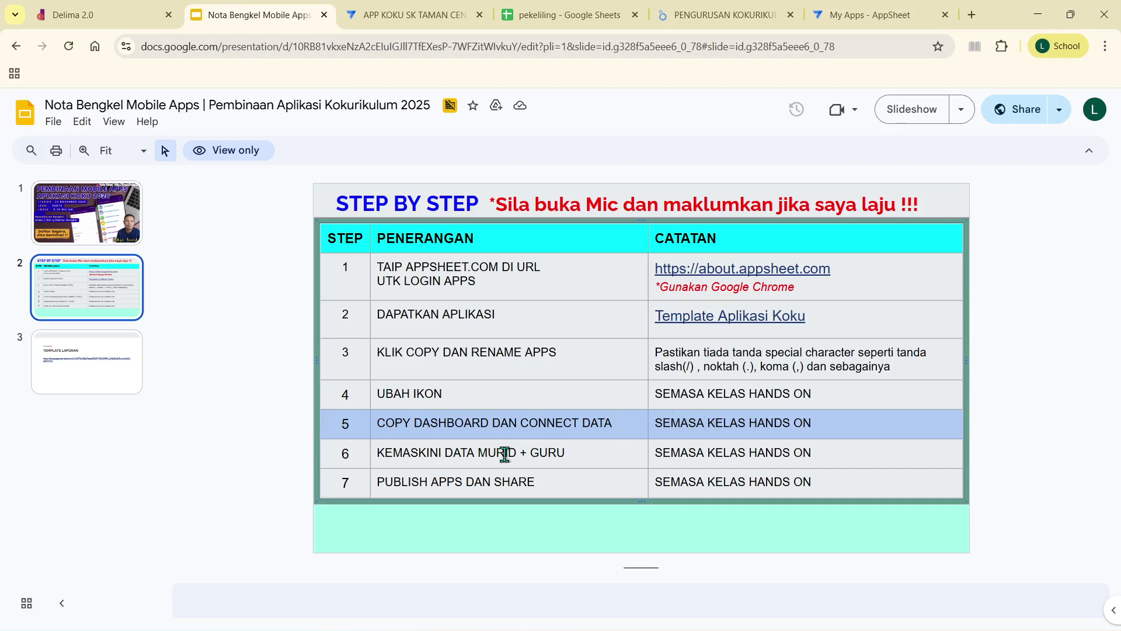
pyautogui.moveTo(379, 454); pyautogui.dragTo(741, 453)
pyautogui.click(872, 15)
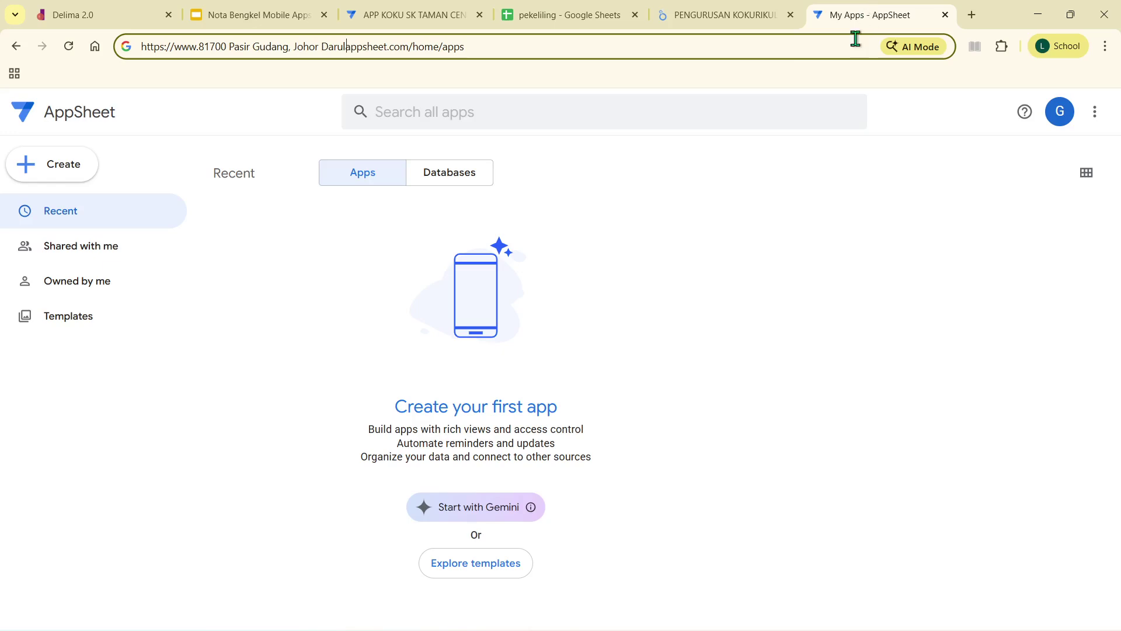
# Step: Return to the APP KOKU SK TAMAN CENDANA editor, collapse the MY WEBSITES action, and test it from the app preview
pyautogui.click(418, 14)
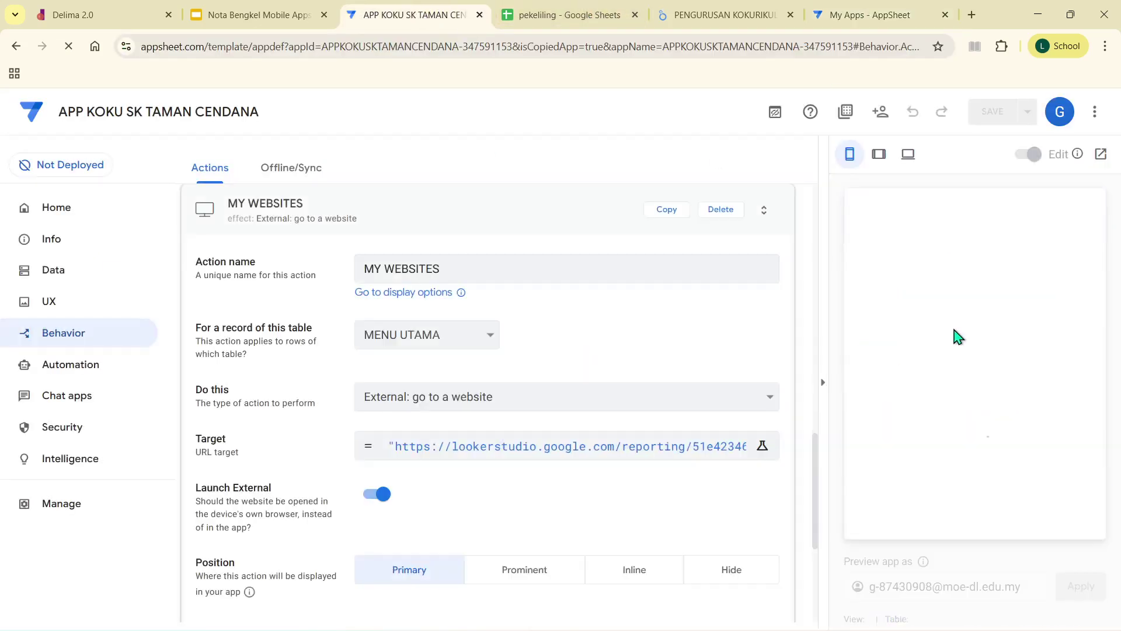
pyautogui.click(295, 220)
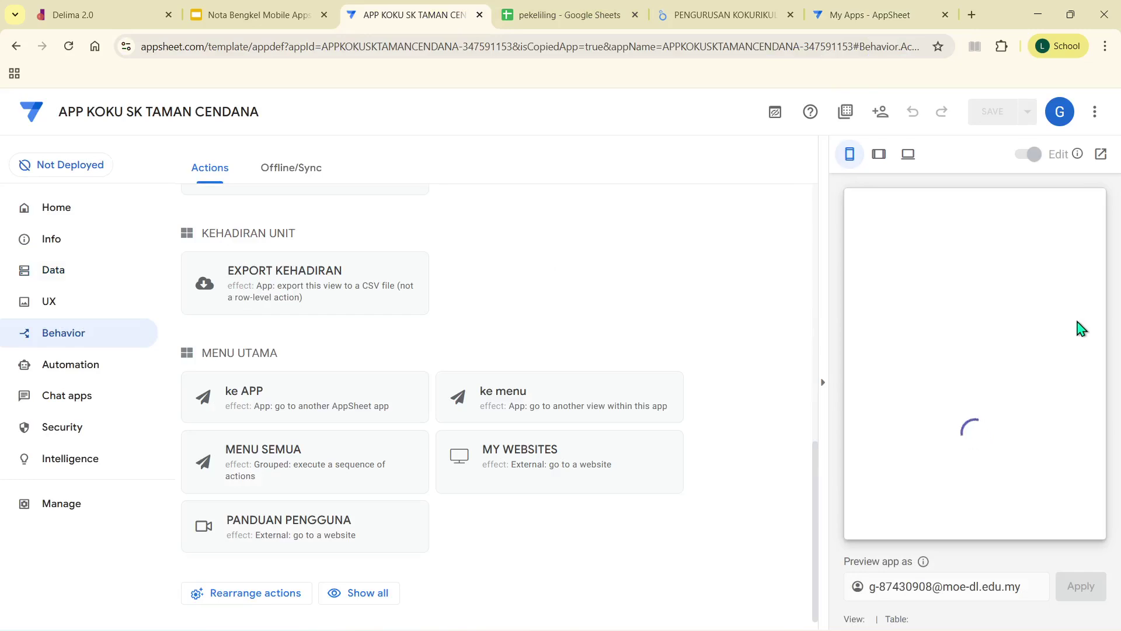
pyautogui.click(1070, 454)
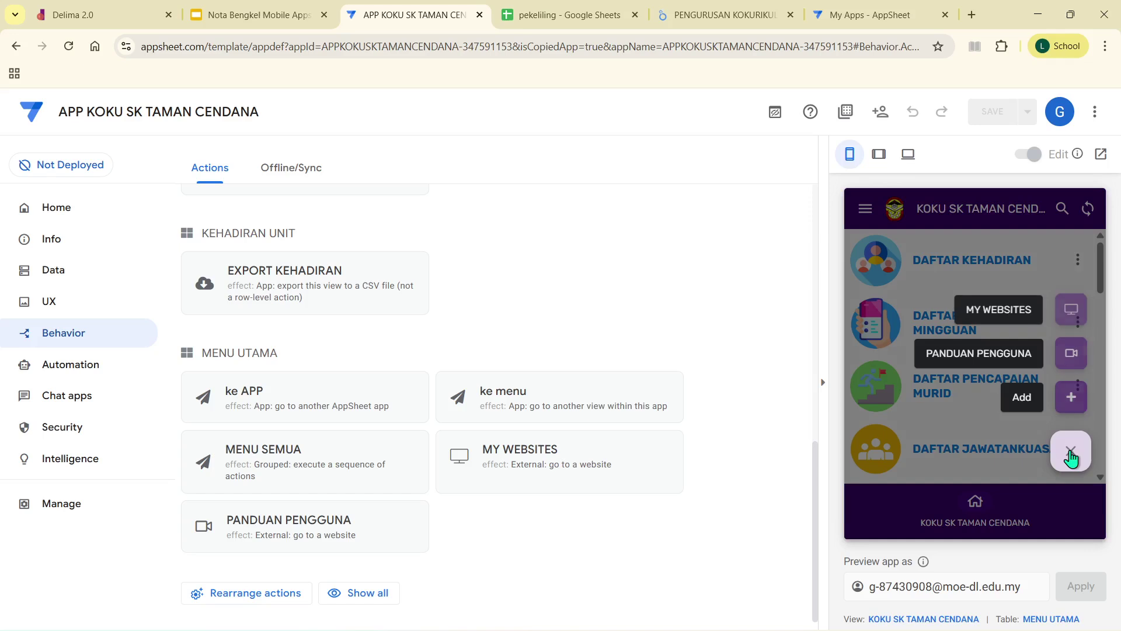
pyautogui.click(1072, 315)
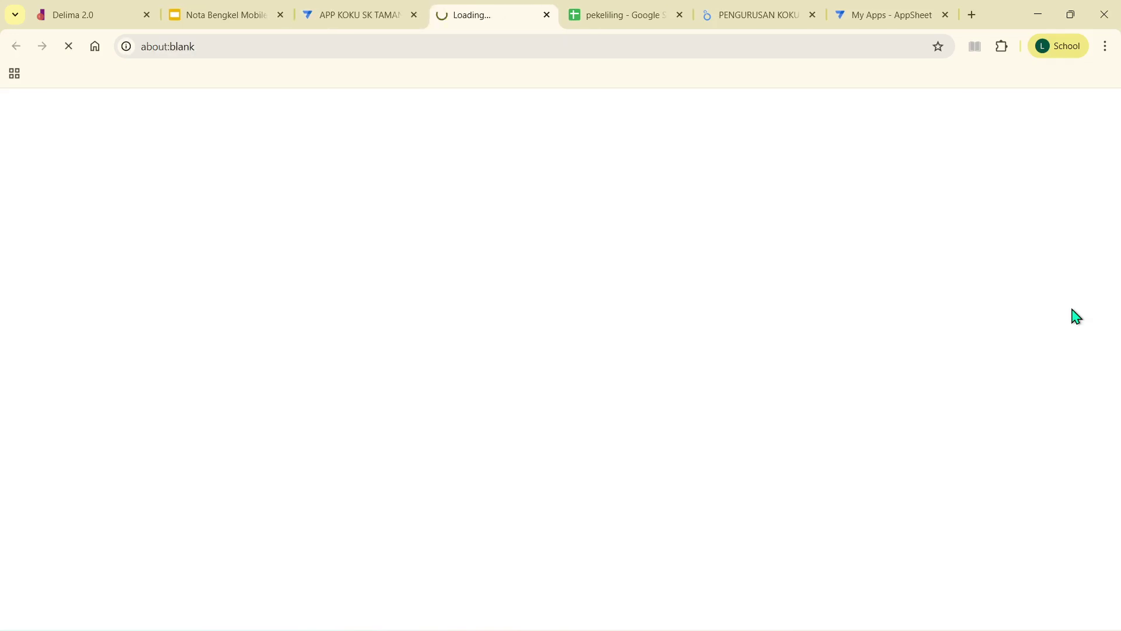